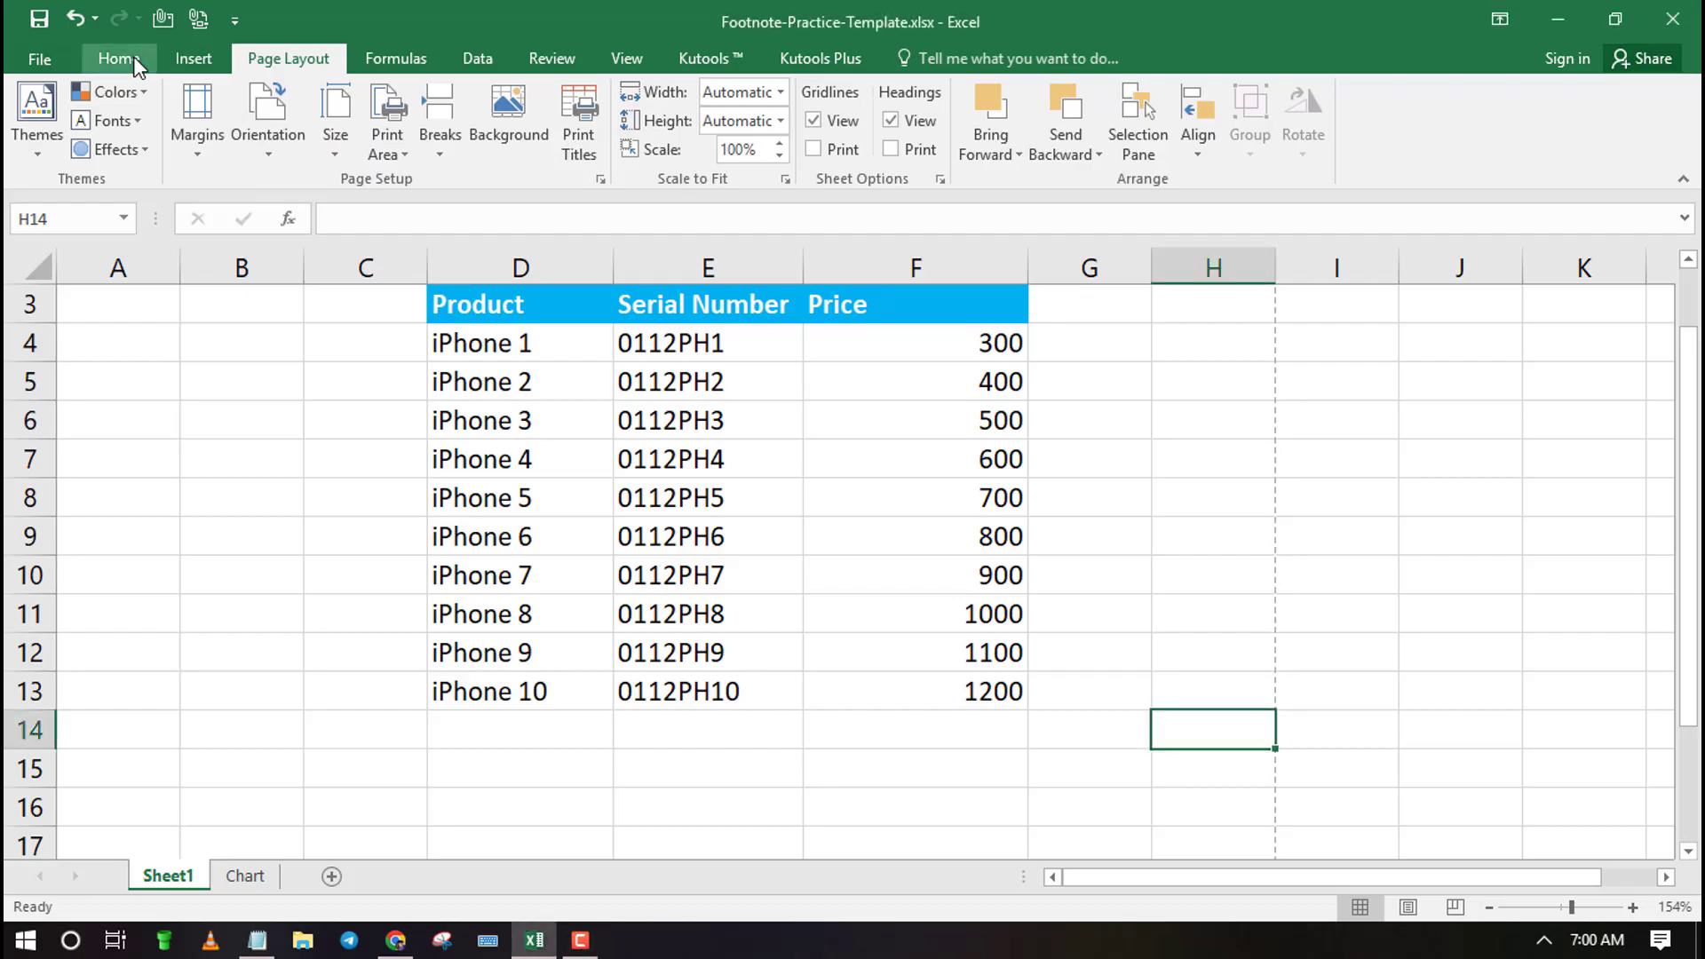
click(133, 56)
click(1272, 546)
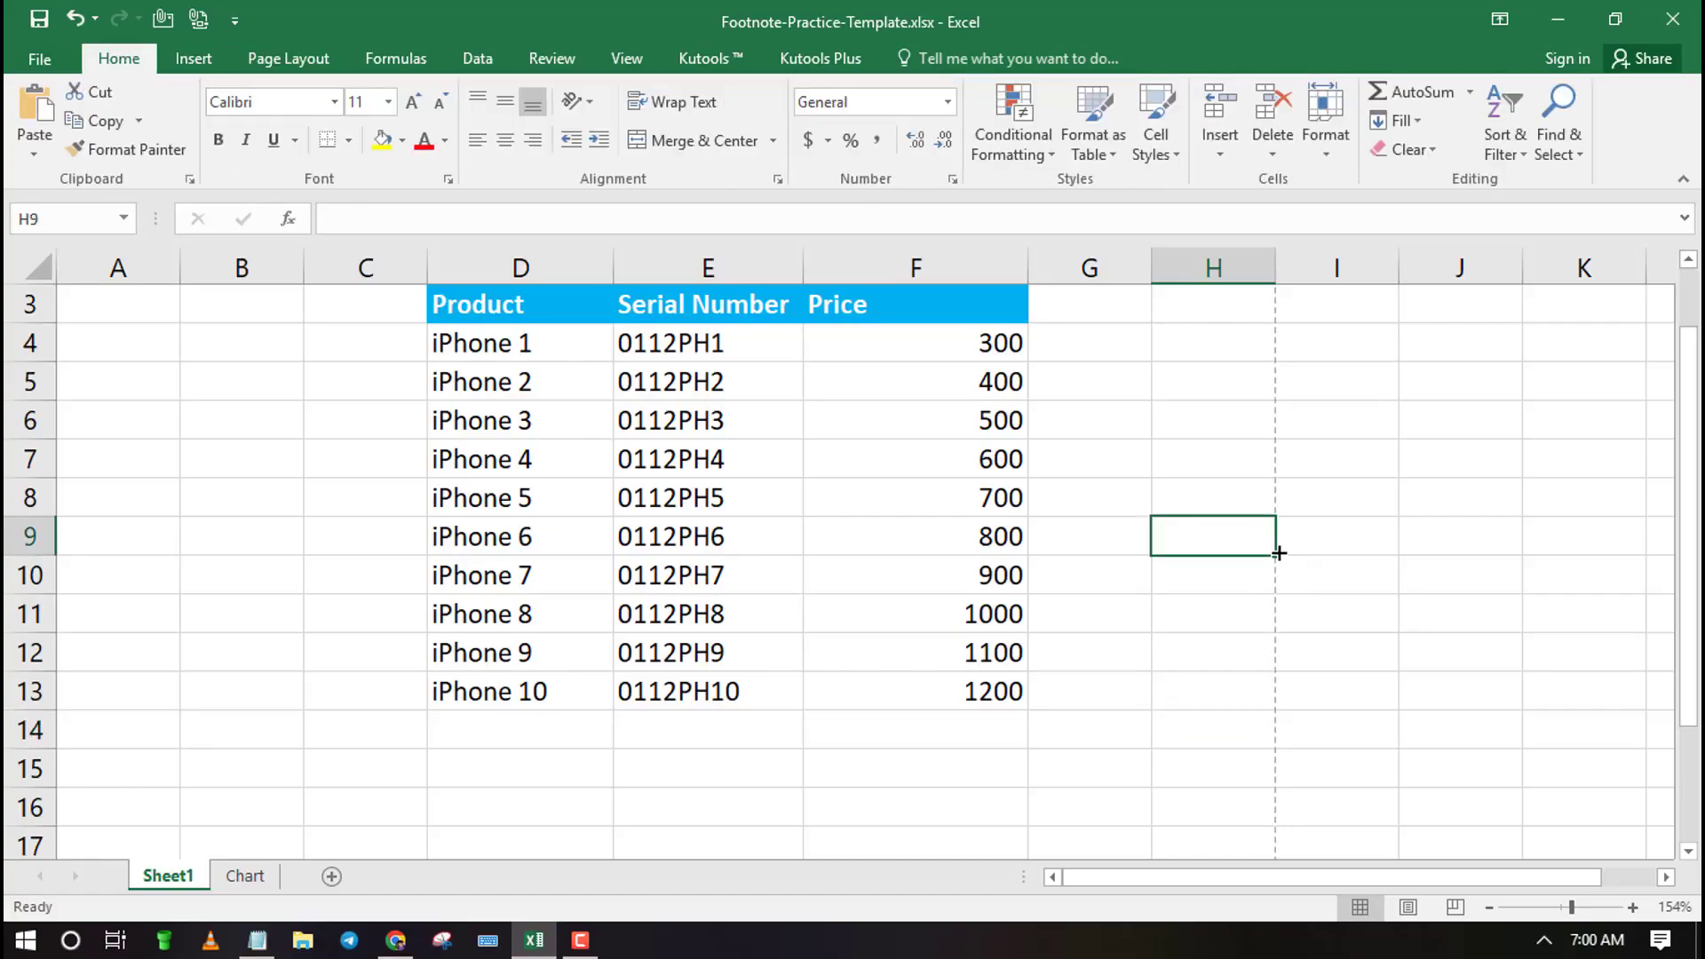
scroll(1333, 560, down, 1)
scroll(1332, 559, up, 2)
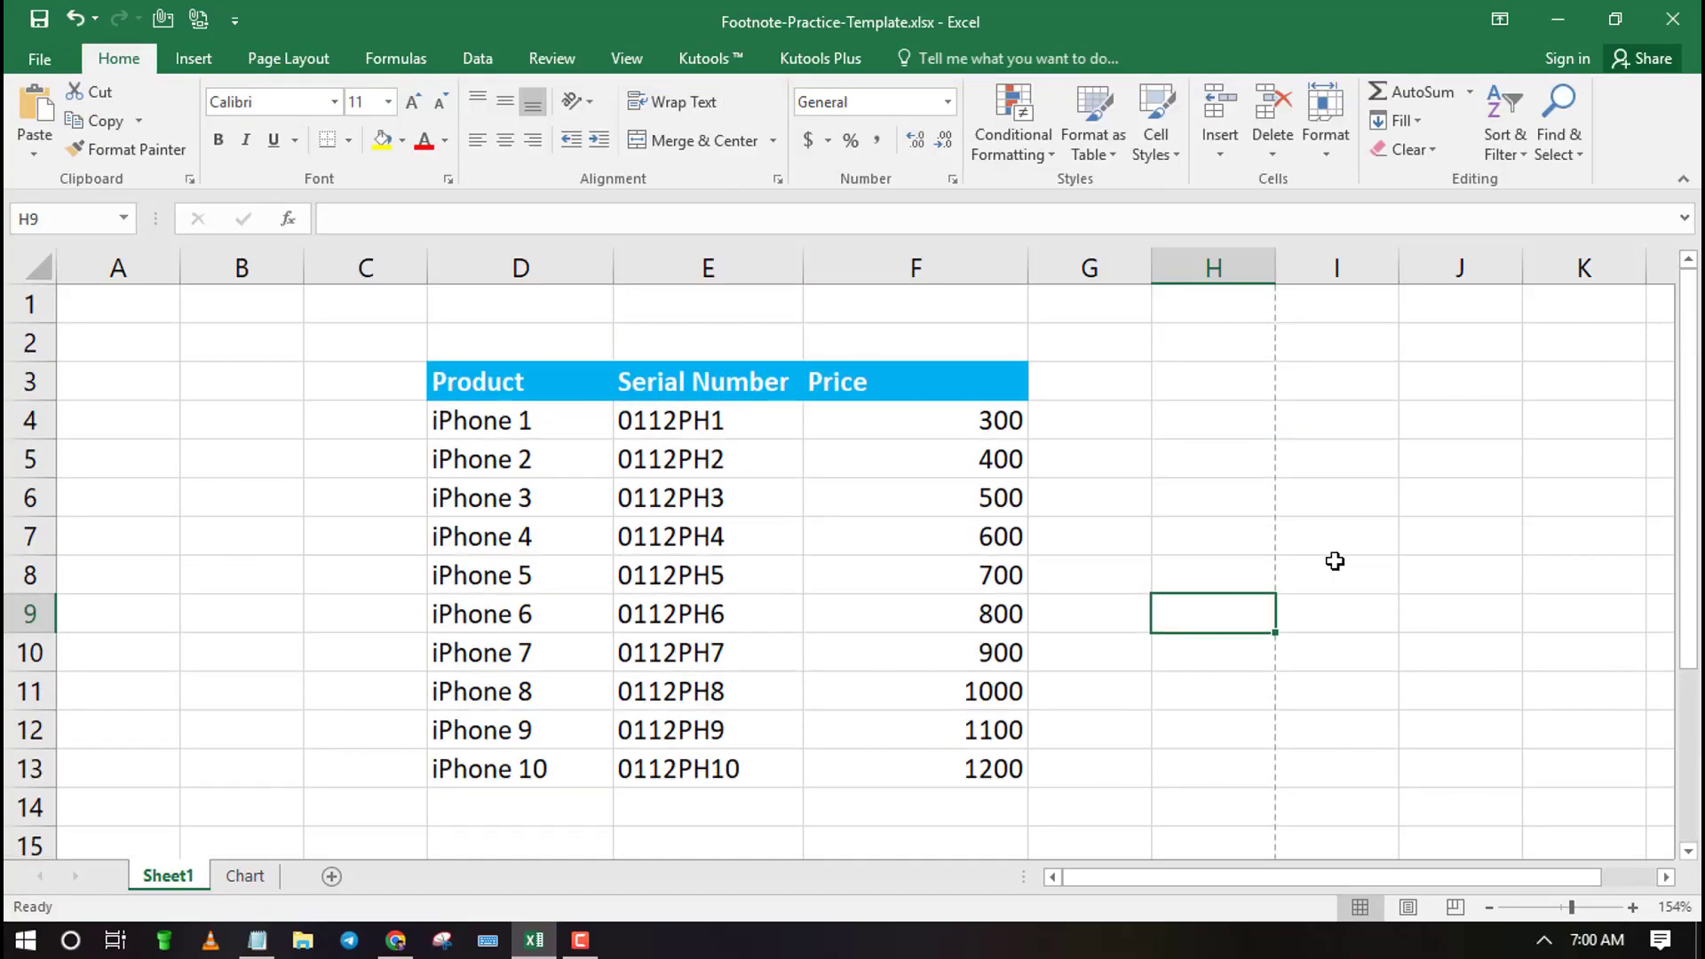
scroll(1337, 556, down, 10)
scroll(1338, 549, down, 4)
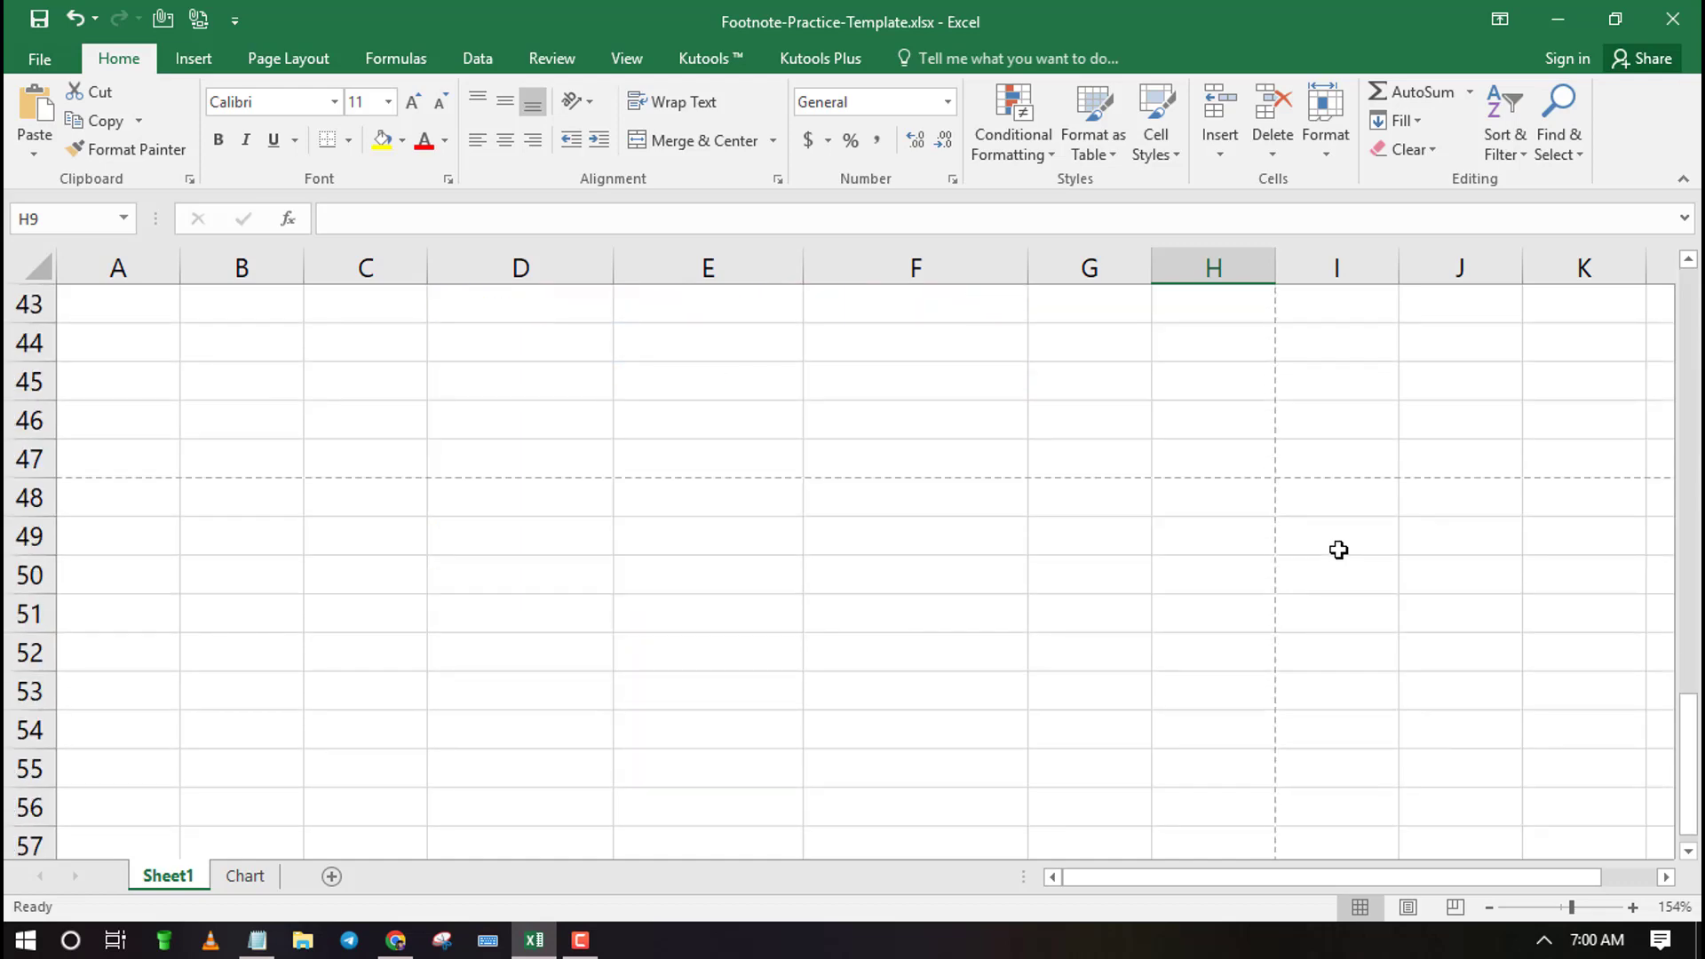
scroll(1337, 538, up, 14)
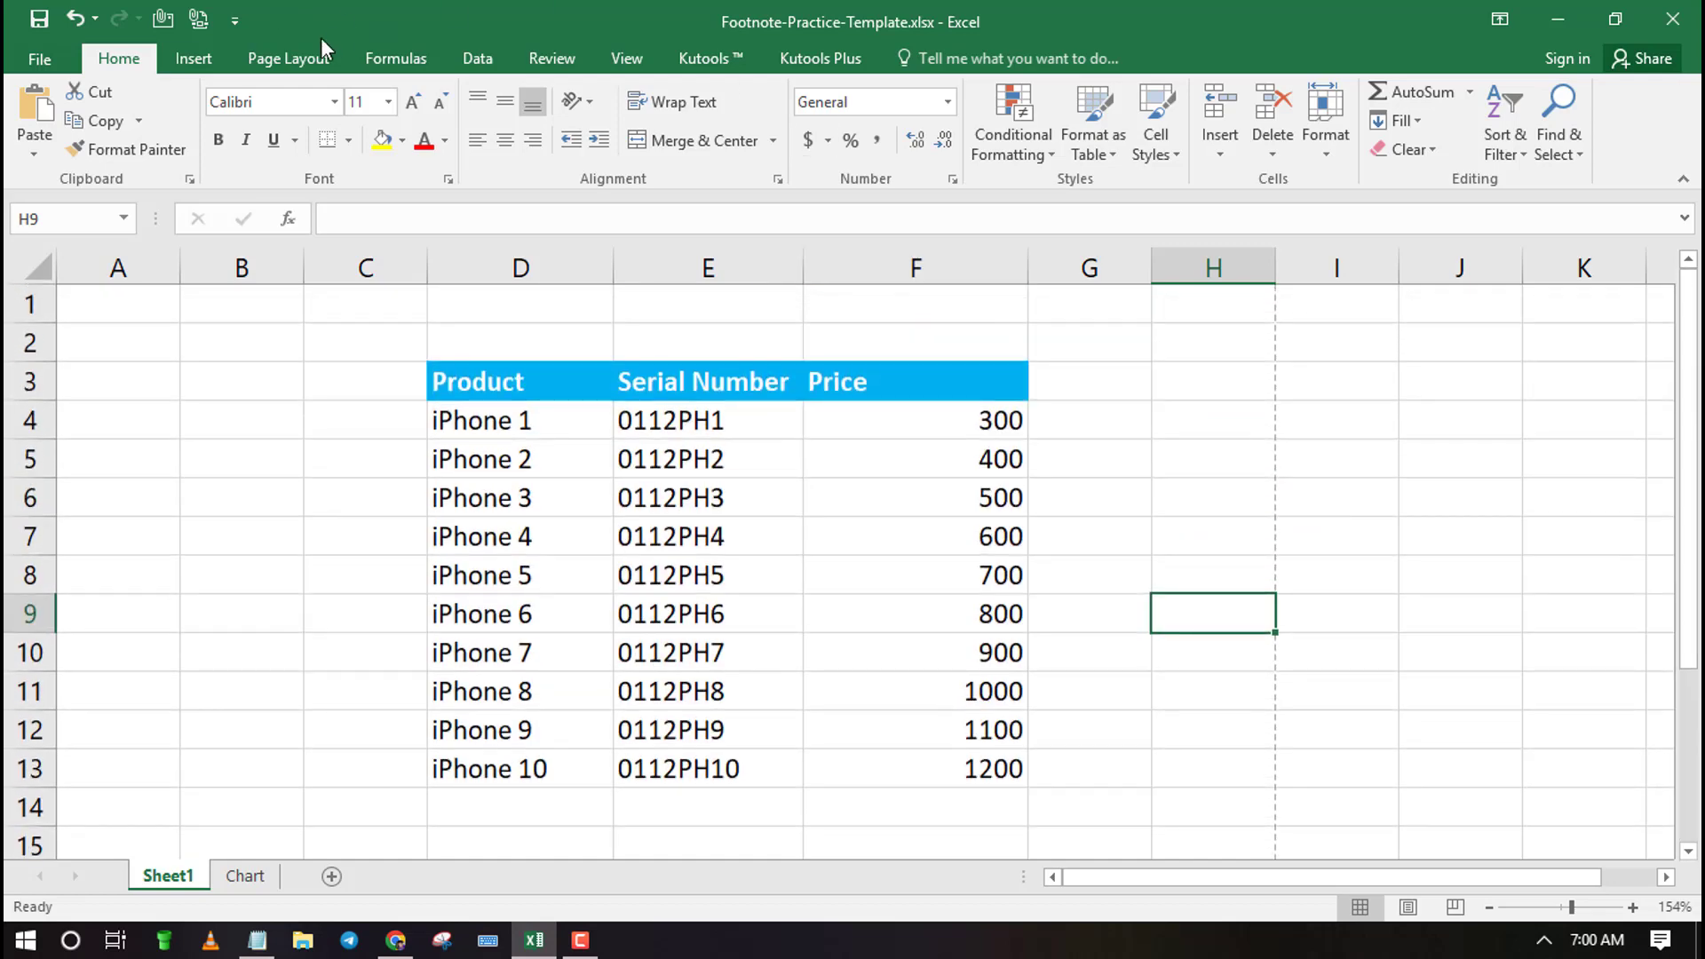
click(176, 49)
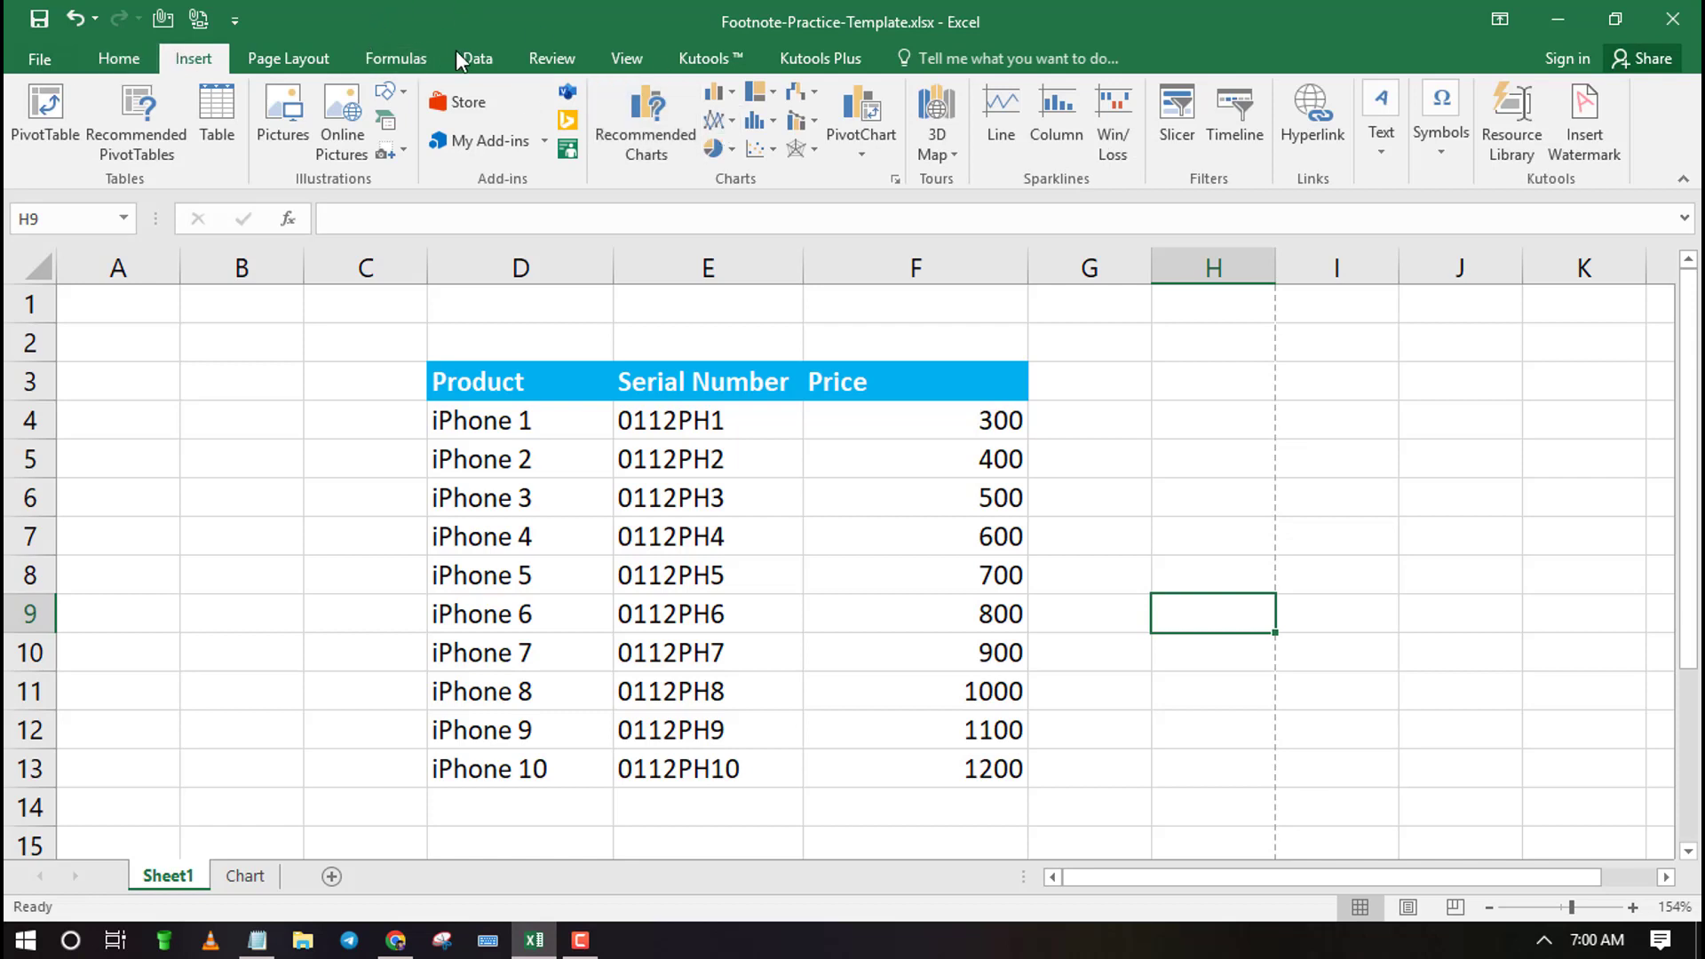
Open the custom footer settings in Page Setup for Sheet1 and insert the date code in the footer's left section.
click(290, 62)
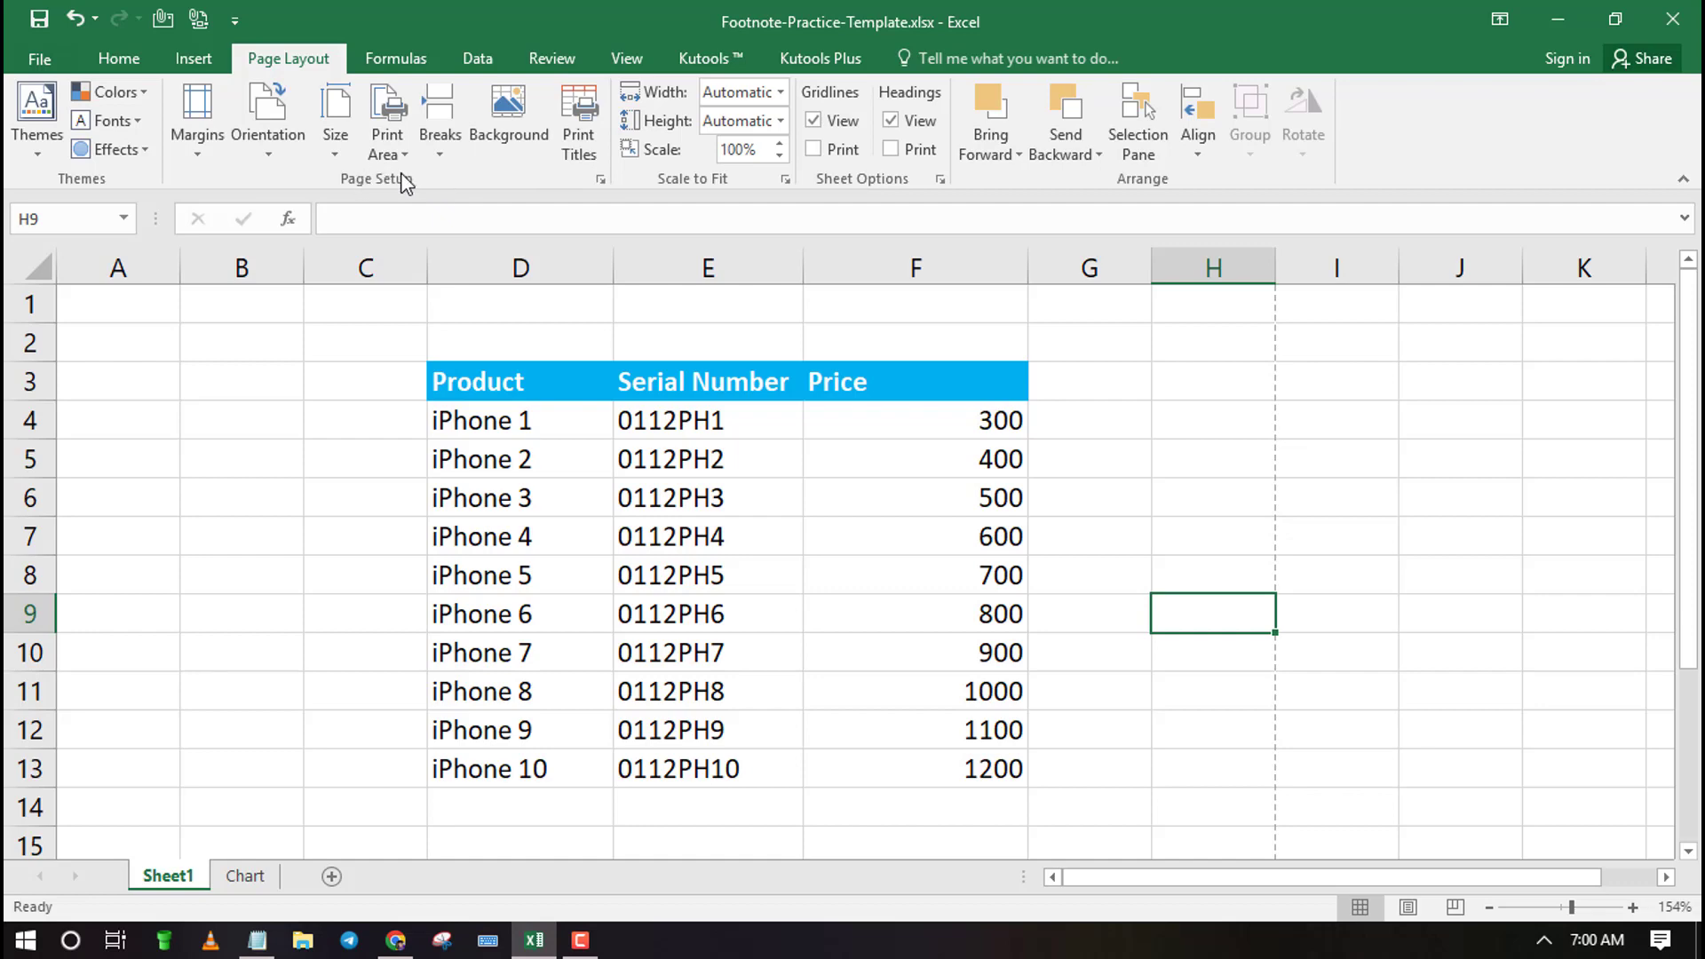
click(600, 180)
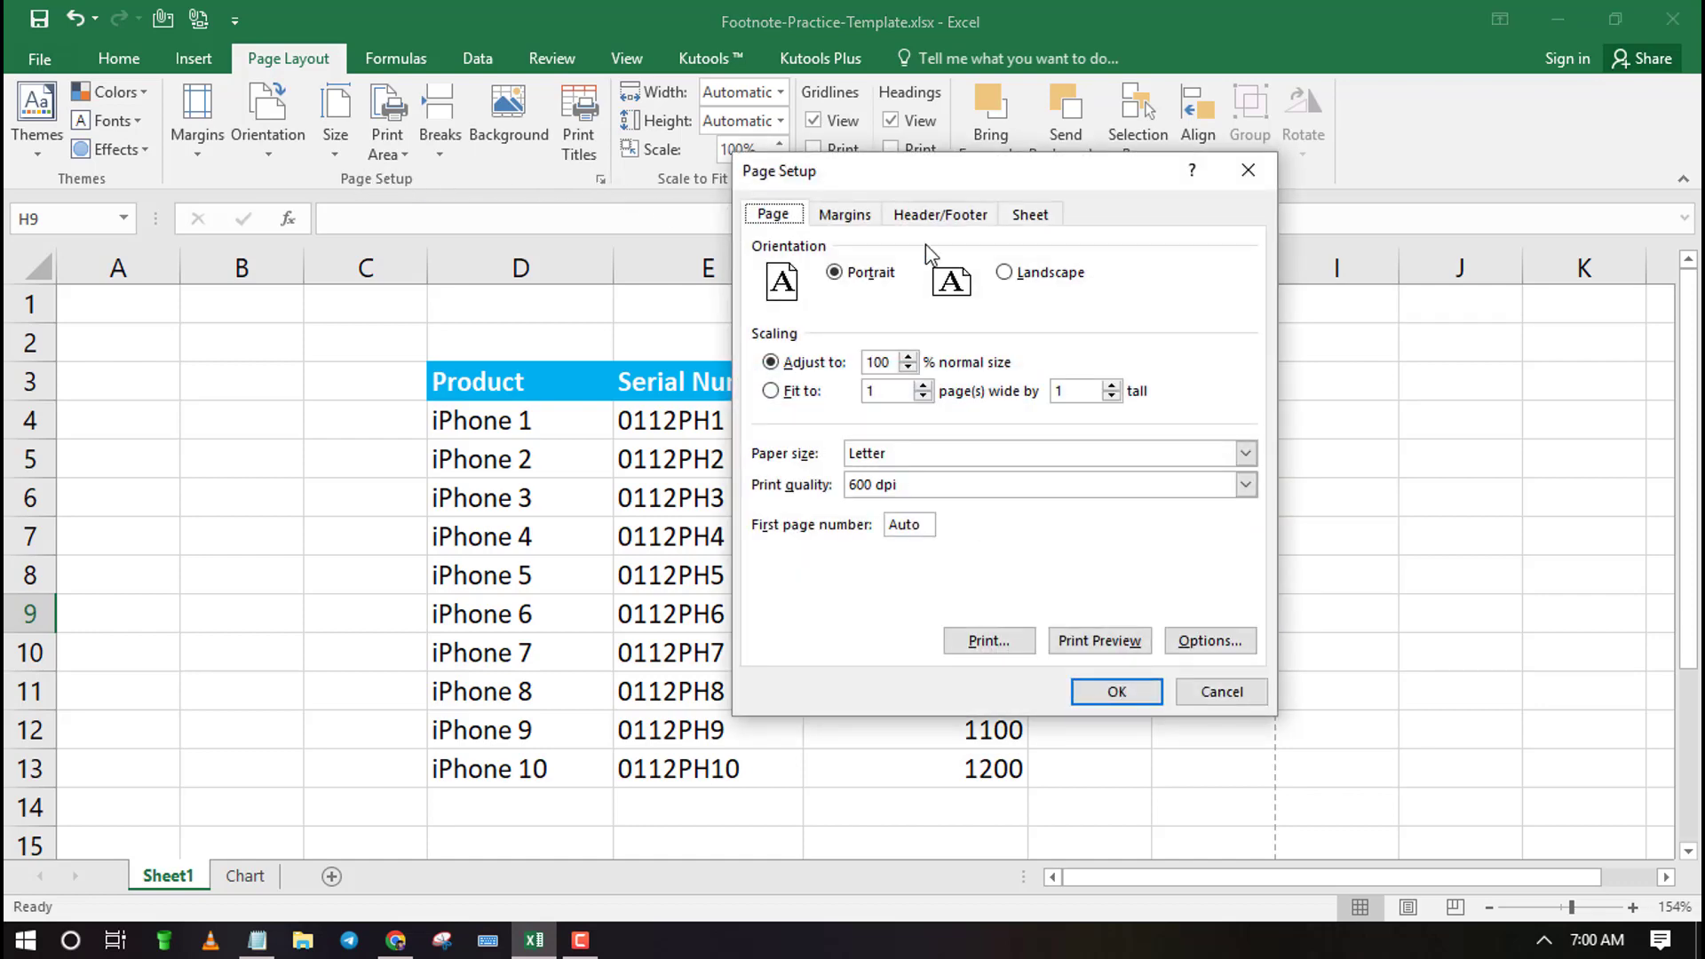
click(947, 222)
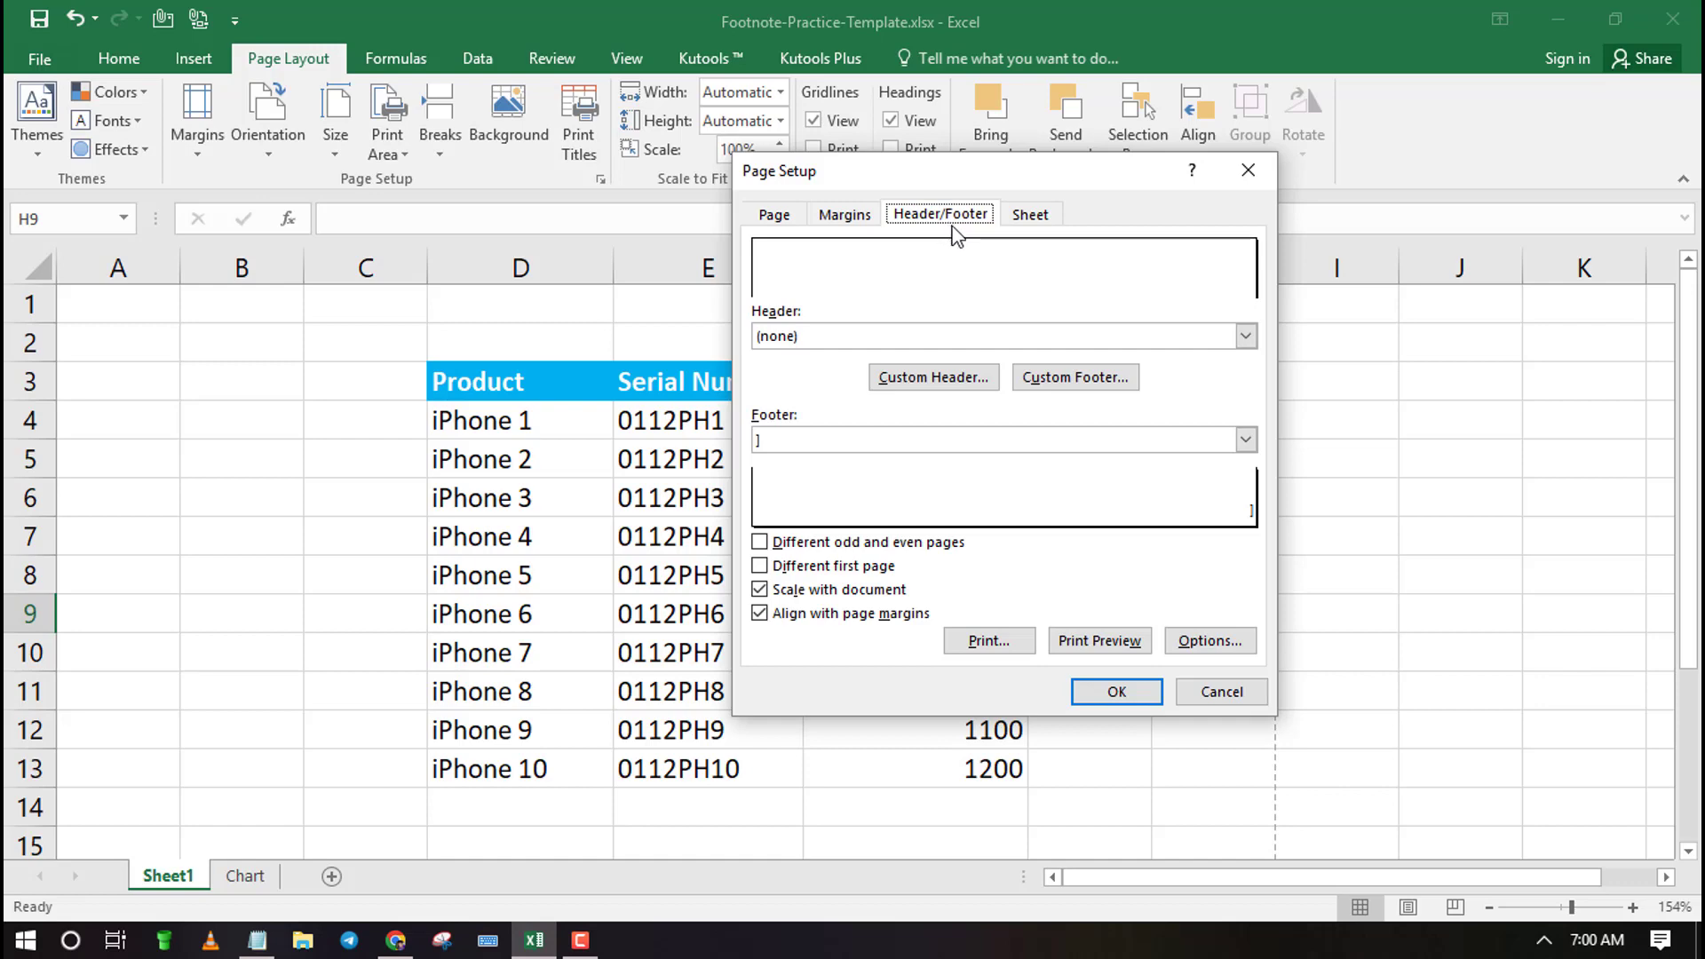
click(1079, 380)
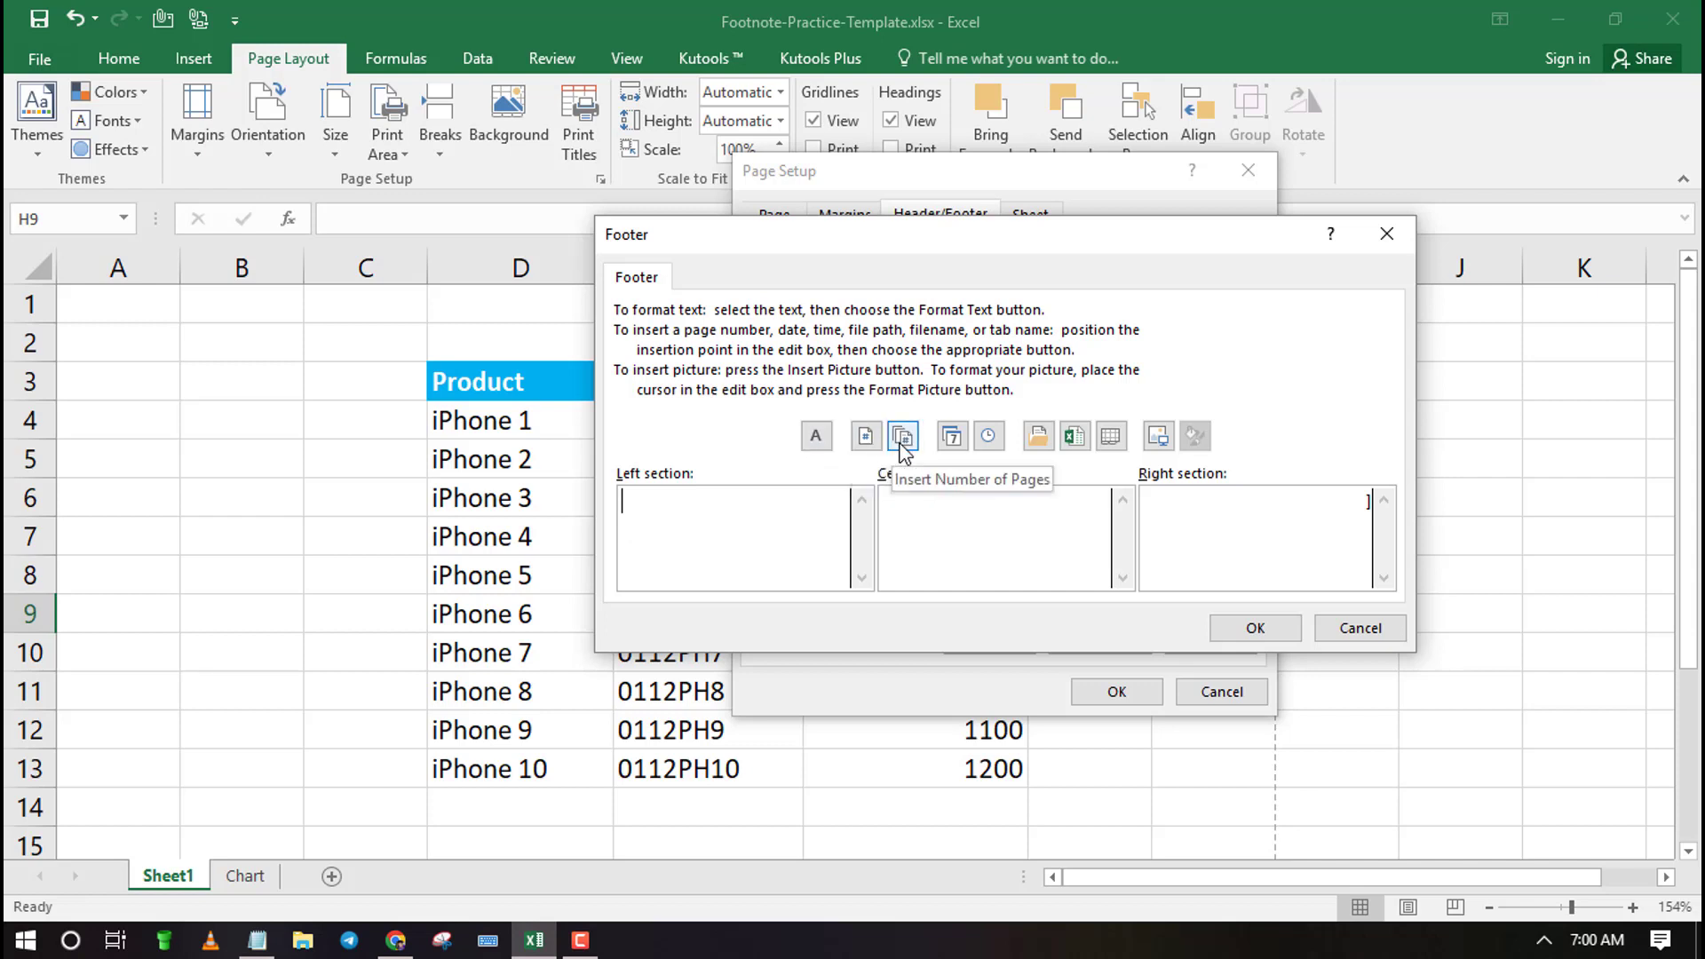
click(960, 441)
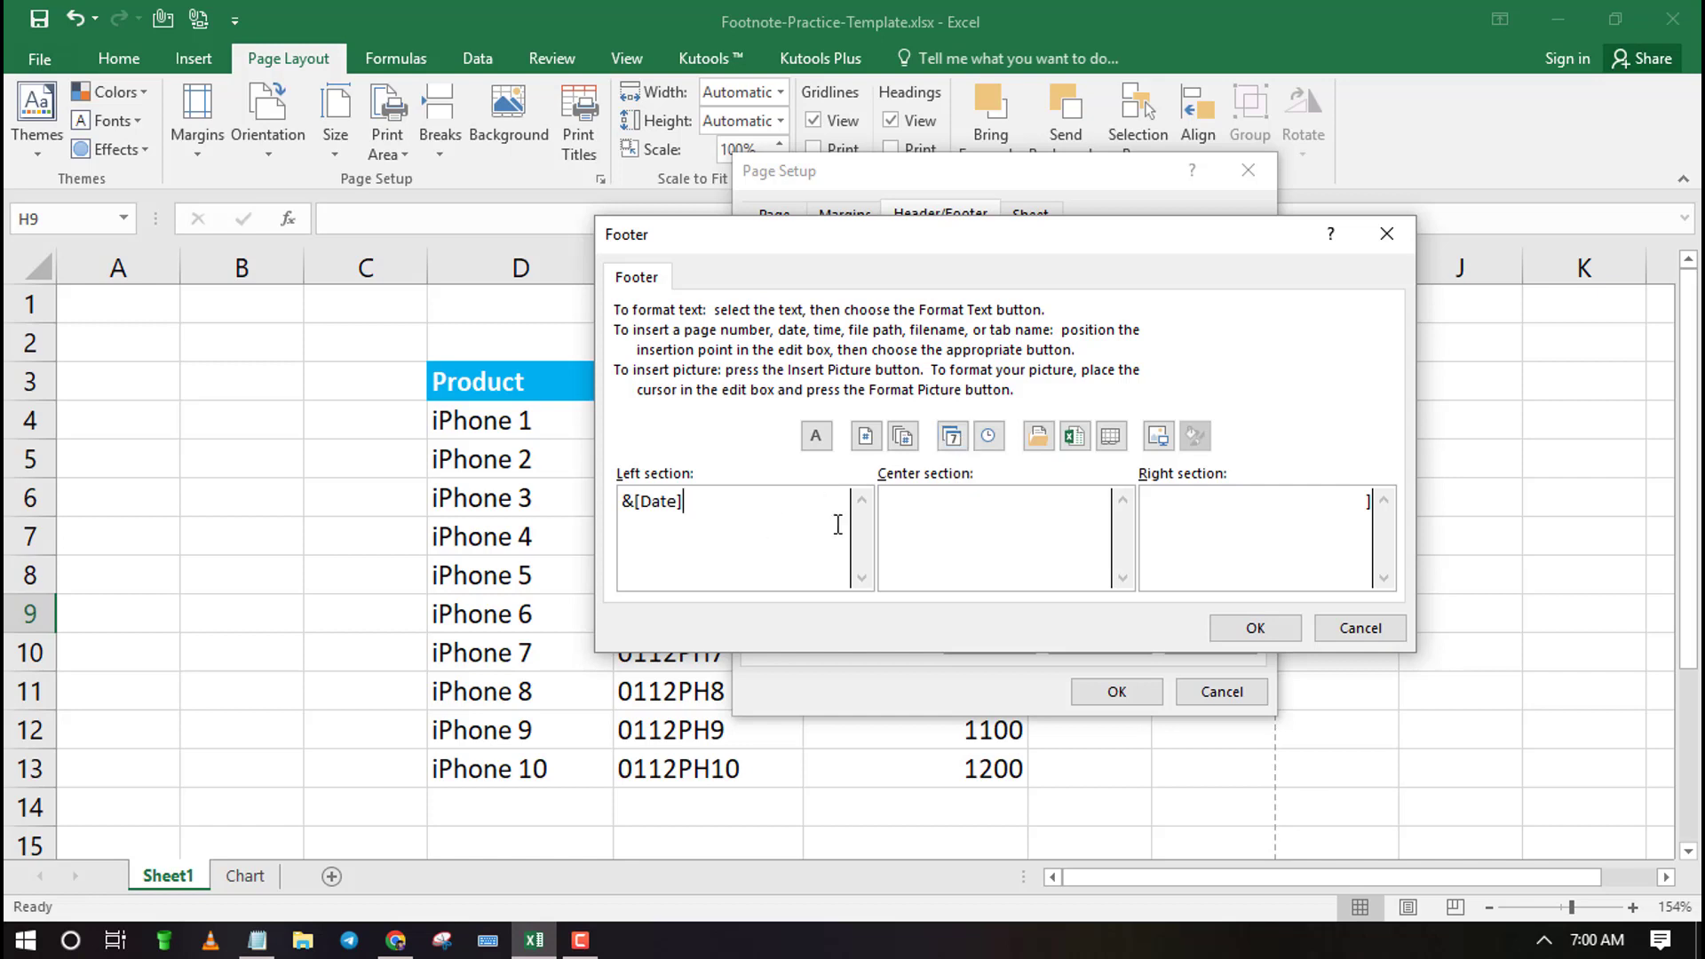
Enter "This Spreadsheet Was Prepared by Excelweez" in the footer's center section.
click(928, 513)
text(This)
text( Spreadsh)
text(eet)
text( Wass)
key(BackSpace)
key(BackSpace)
text(Preapr)
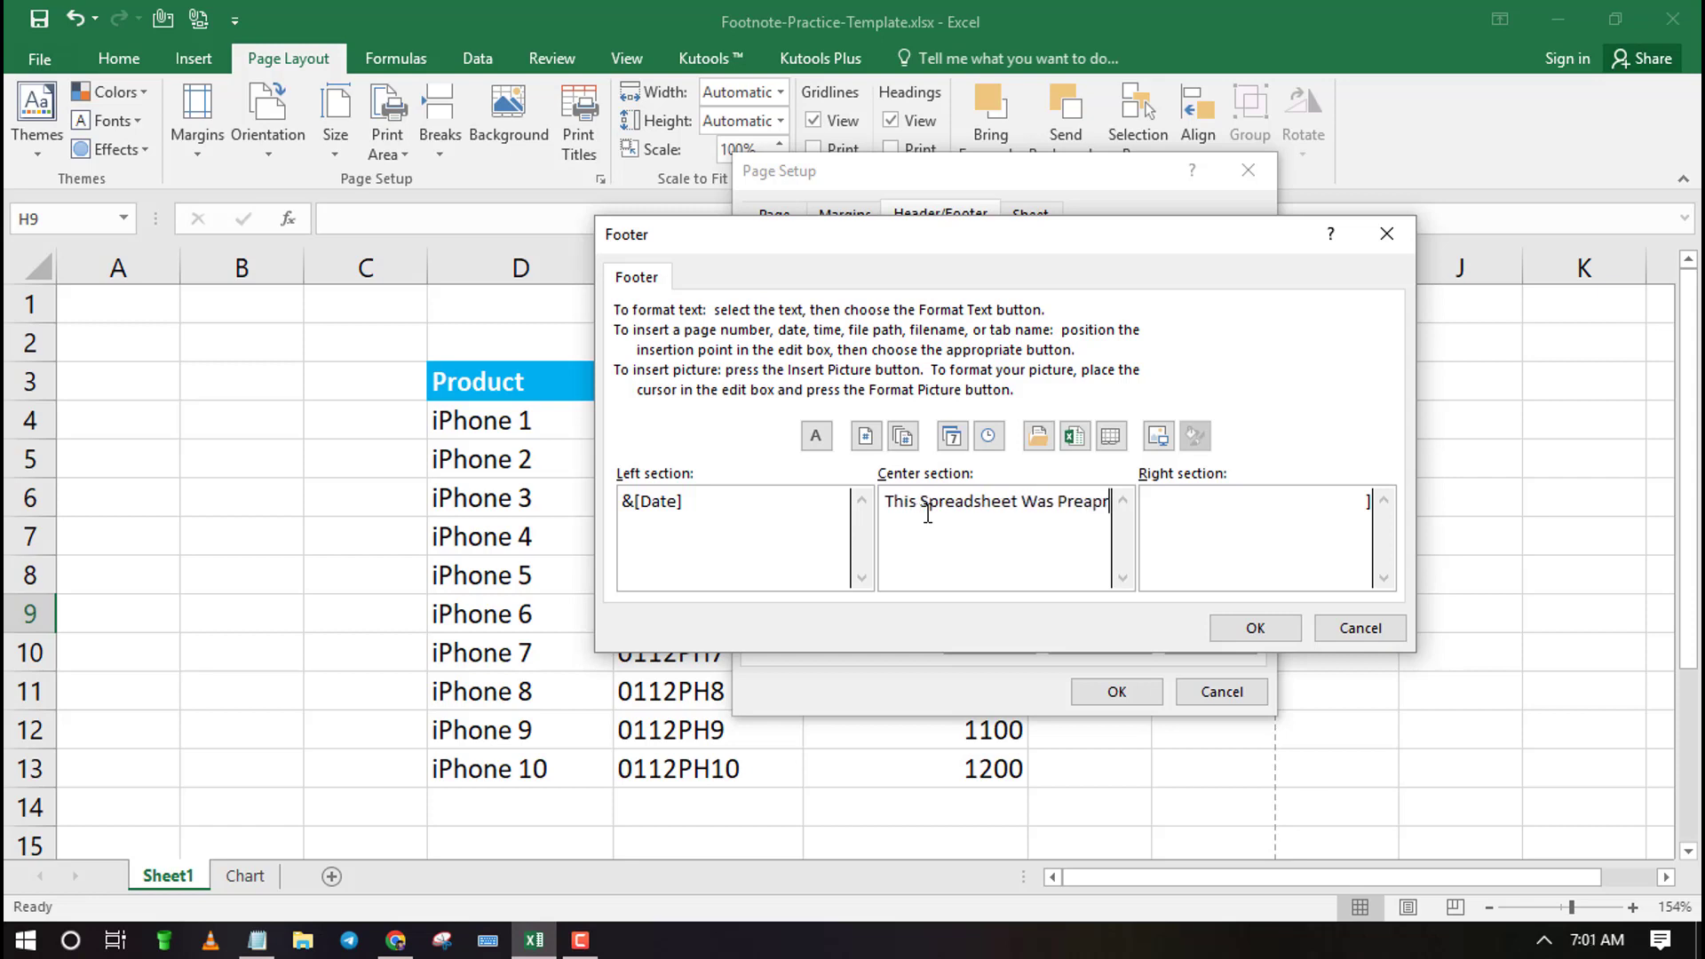
text(e)
key(BackSpace)
key(BackSpace)
key(BackSpace)
key(BackSpace)
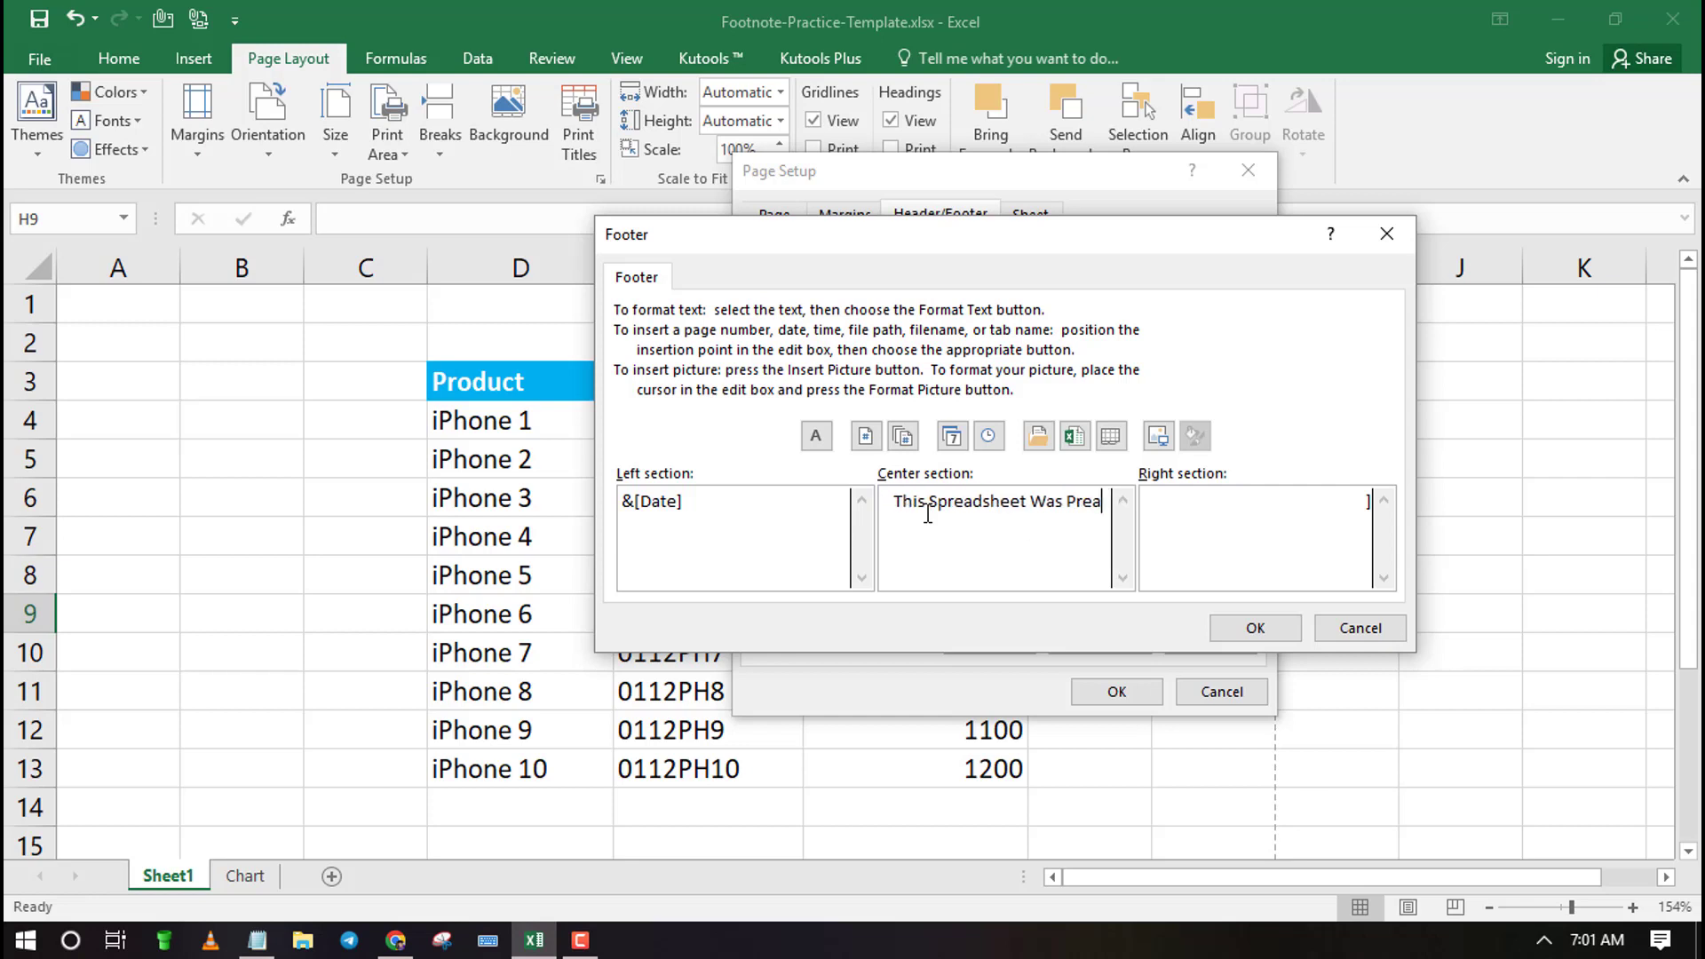
text(par)
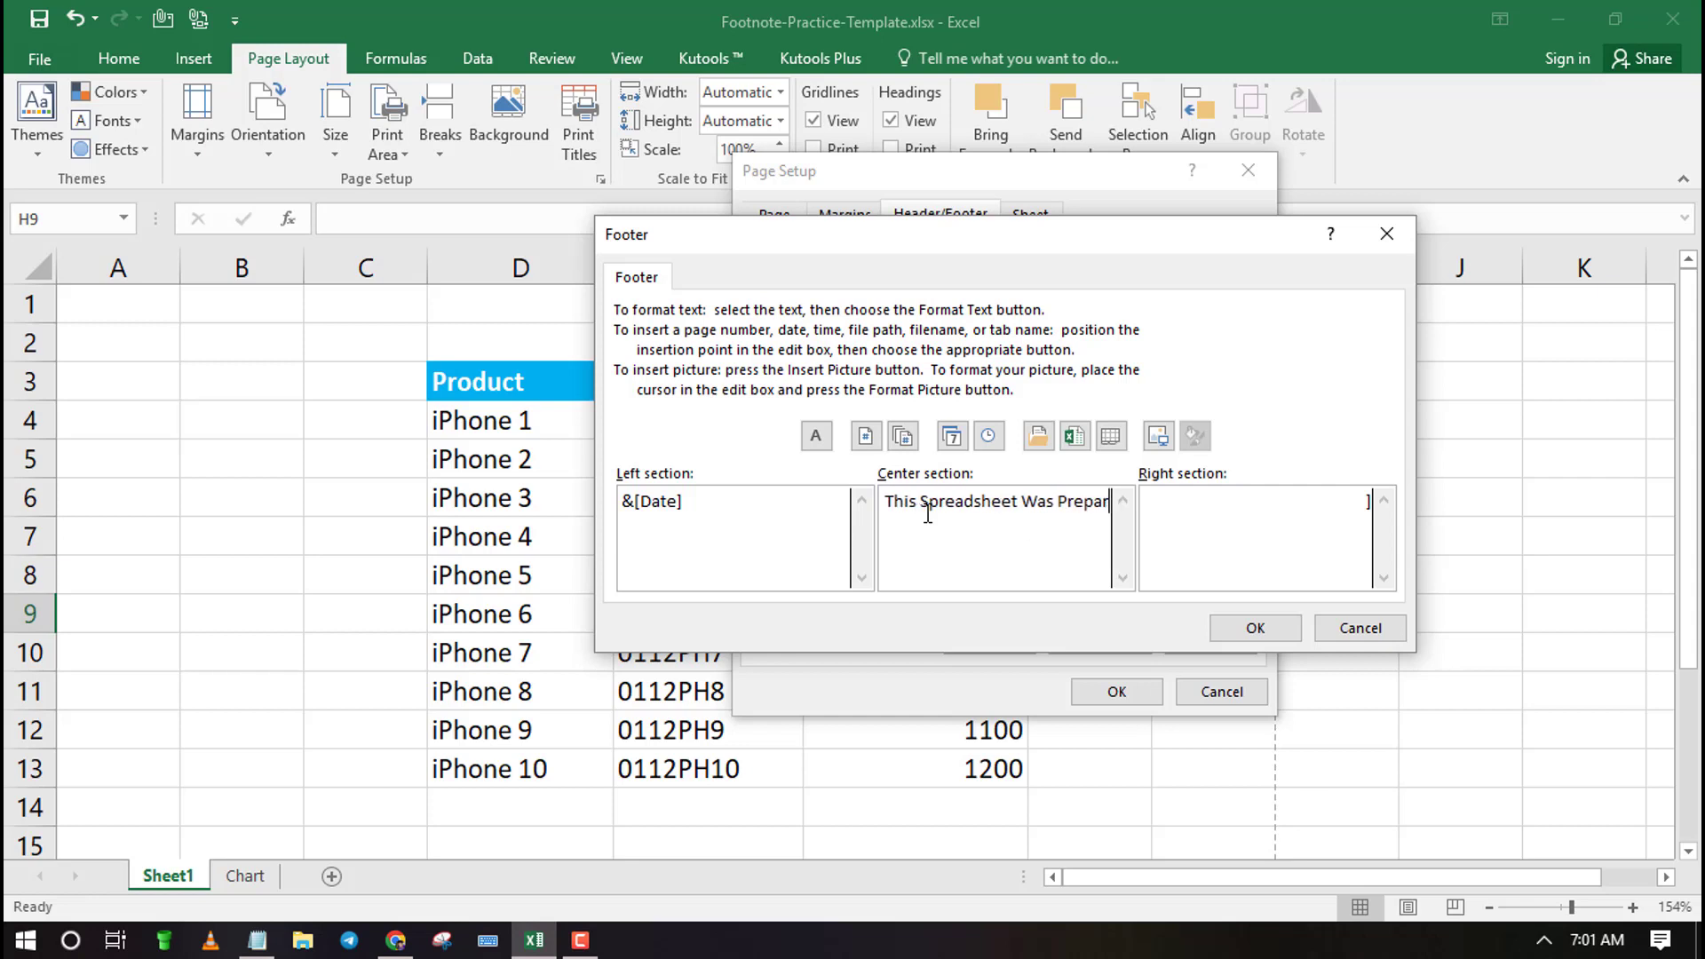
text(ed by E)
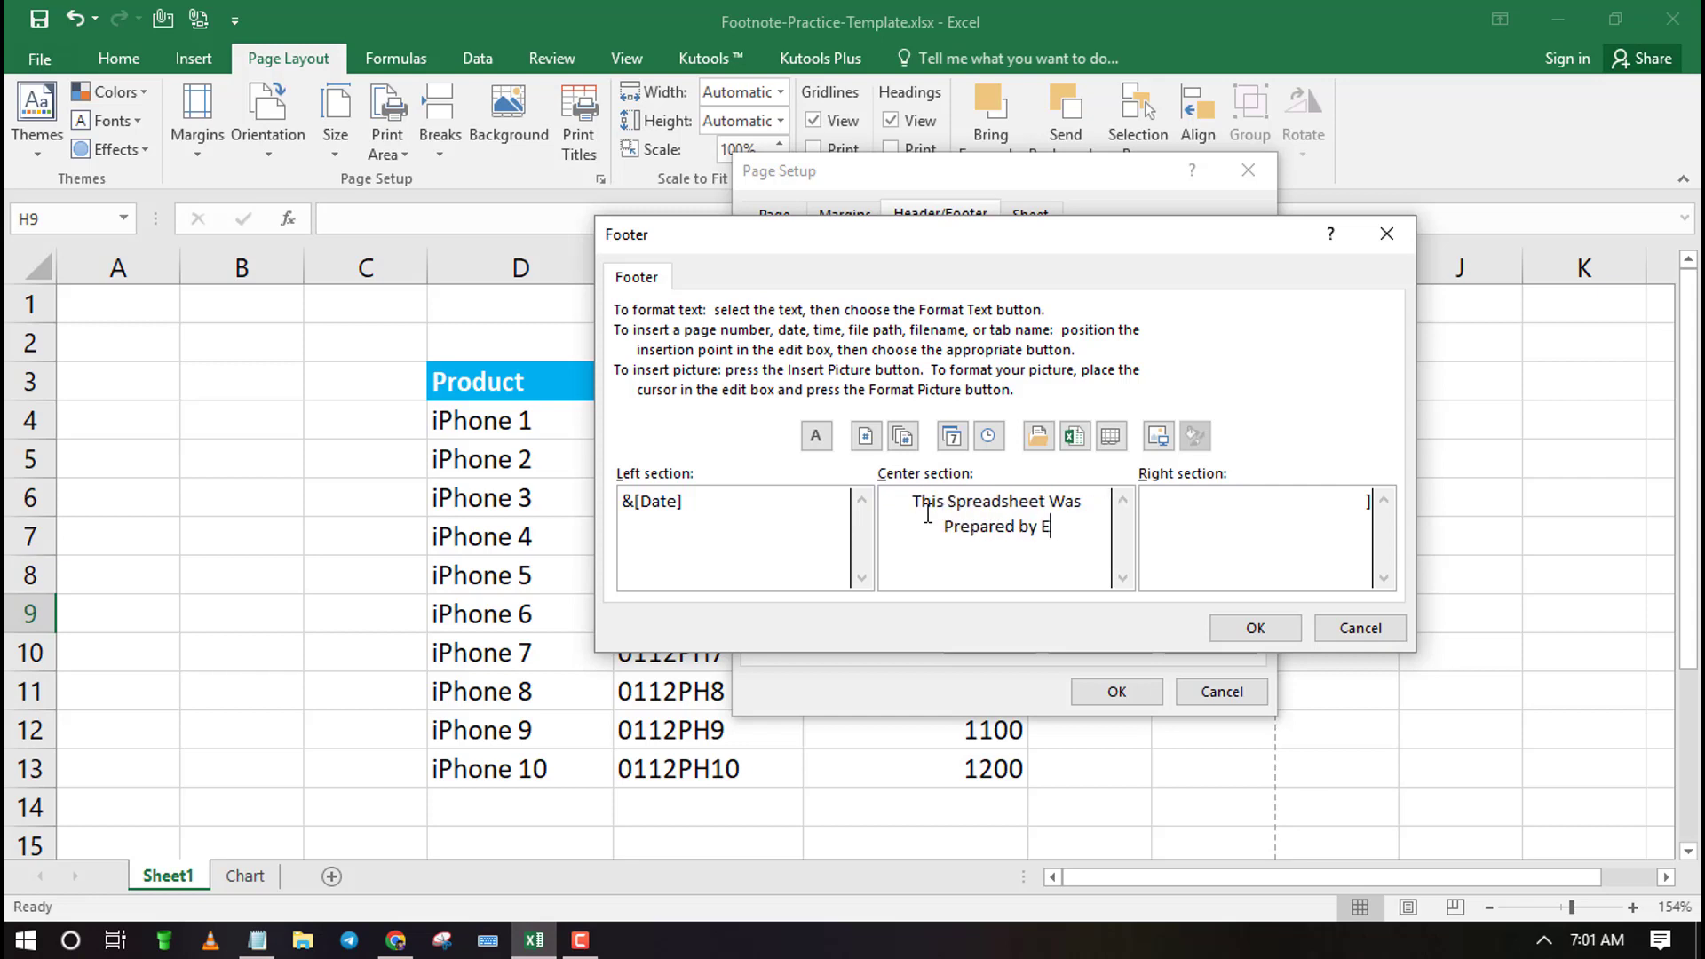
text(xcelweez)
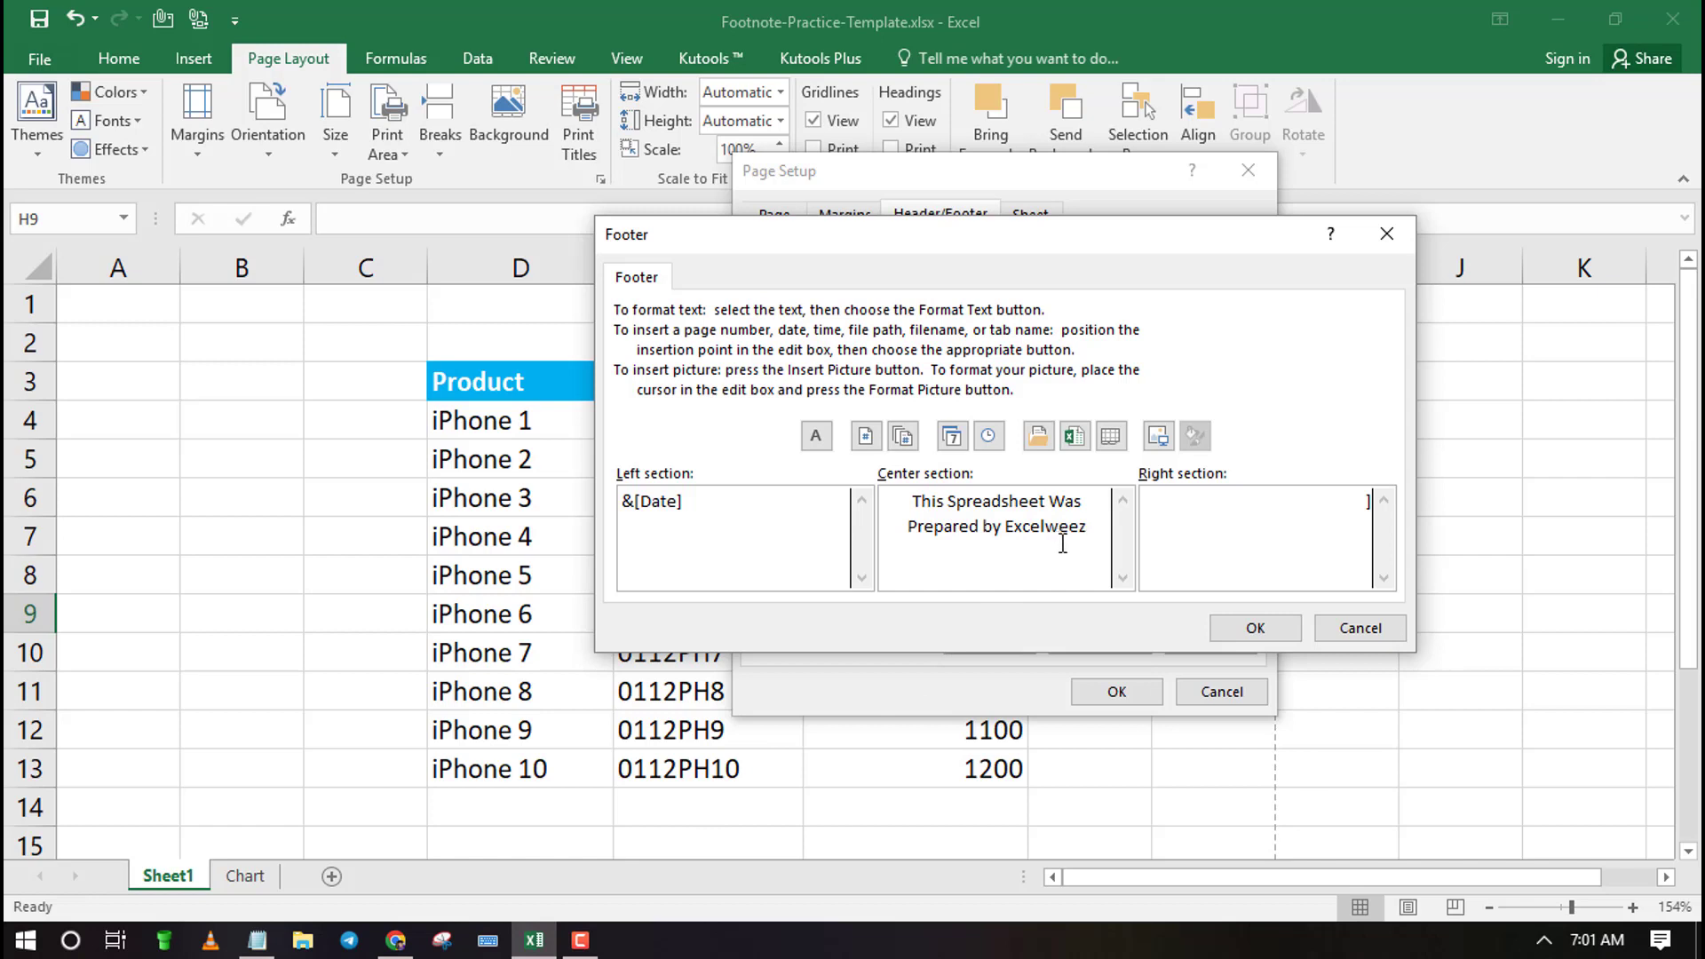
Add the time code after the center footer text and the page number code in the right section, and accept the custom footer.
click(998, 447)
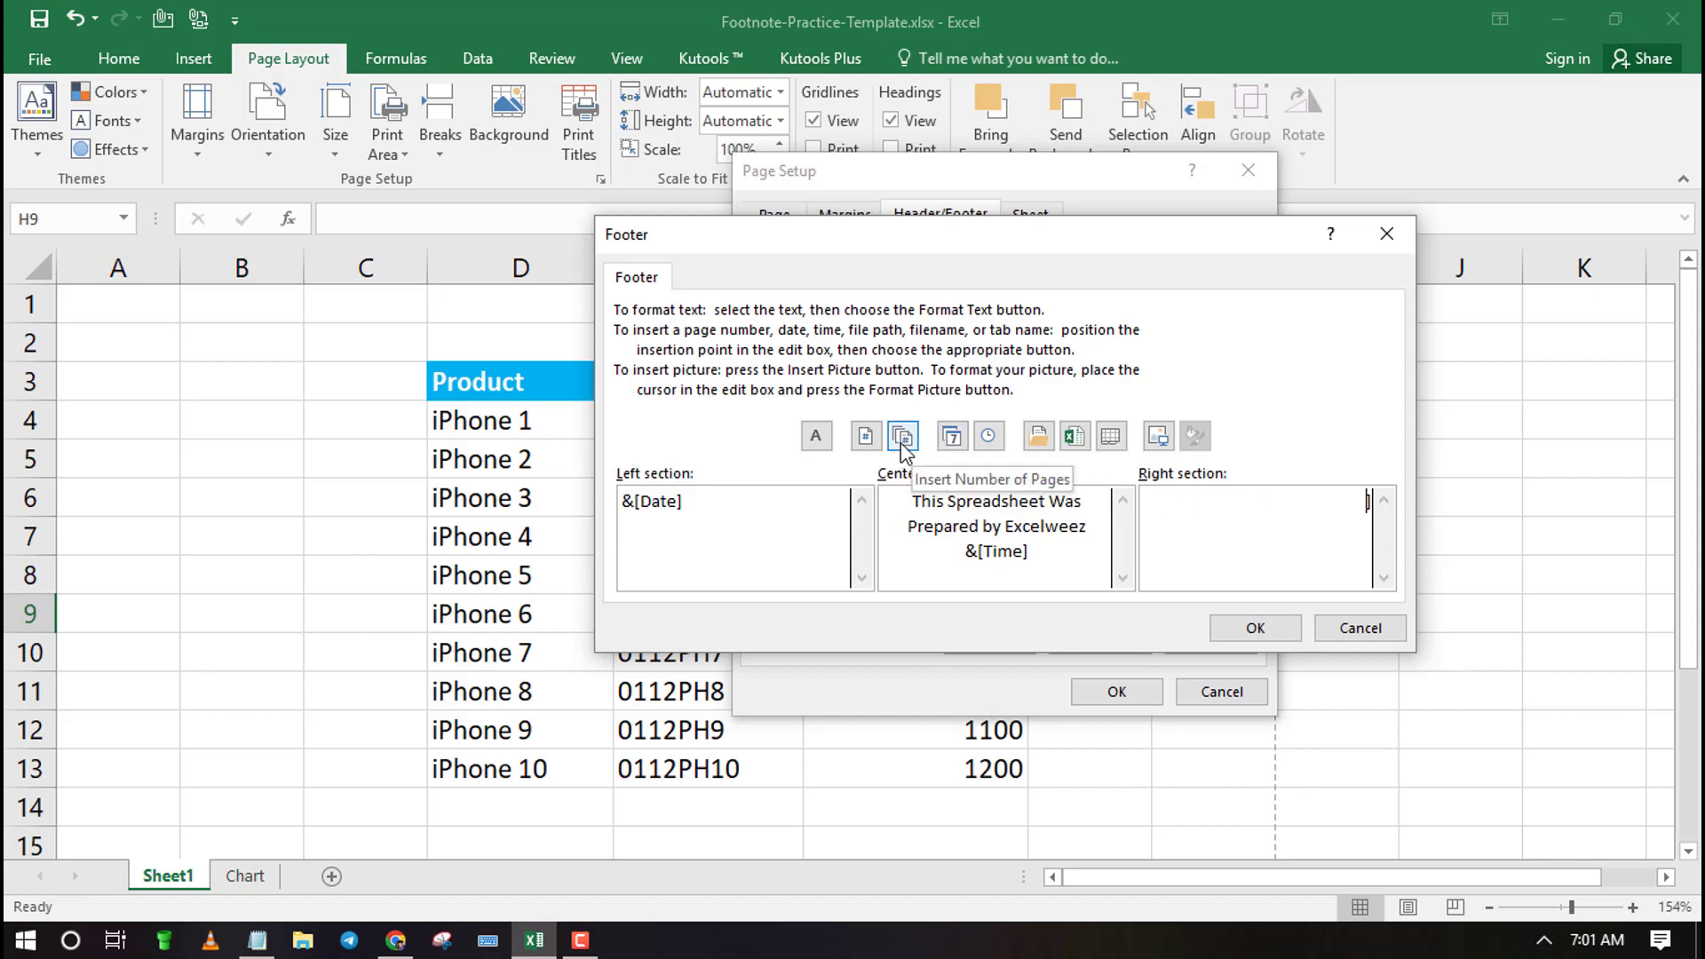
click(872, 449)
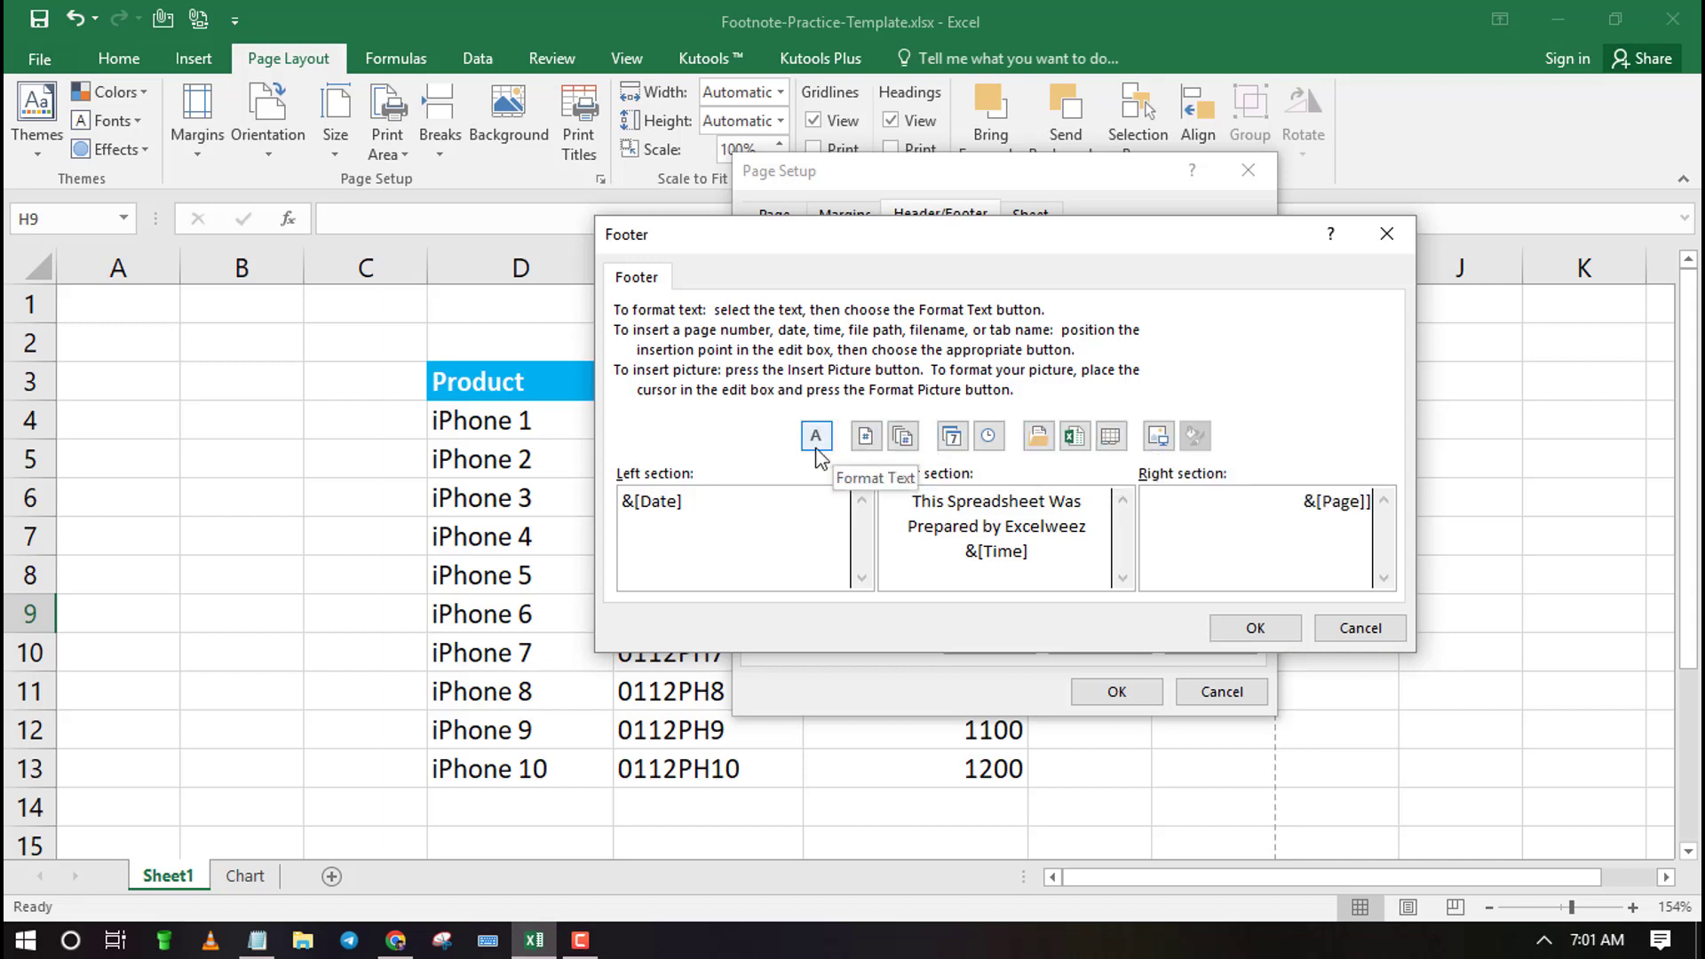
click(1264, 623)
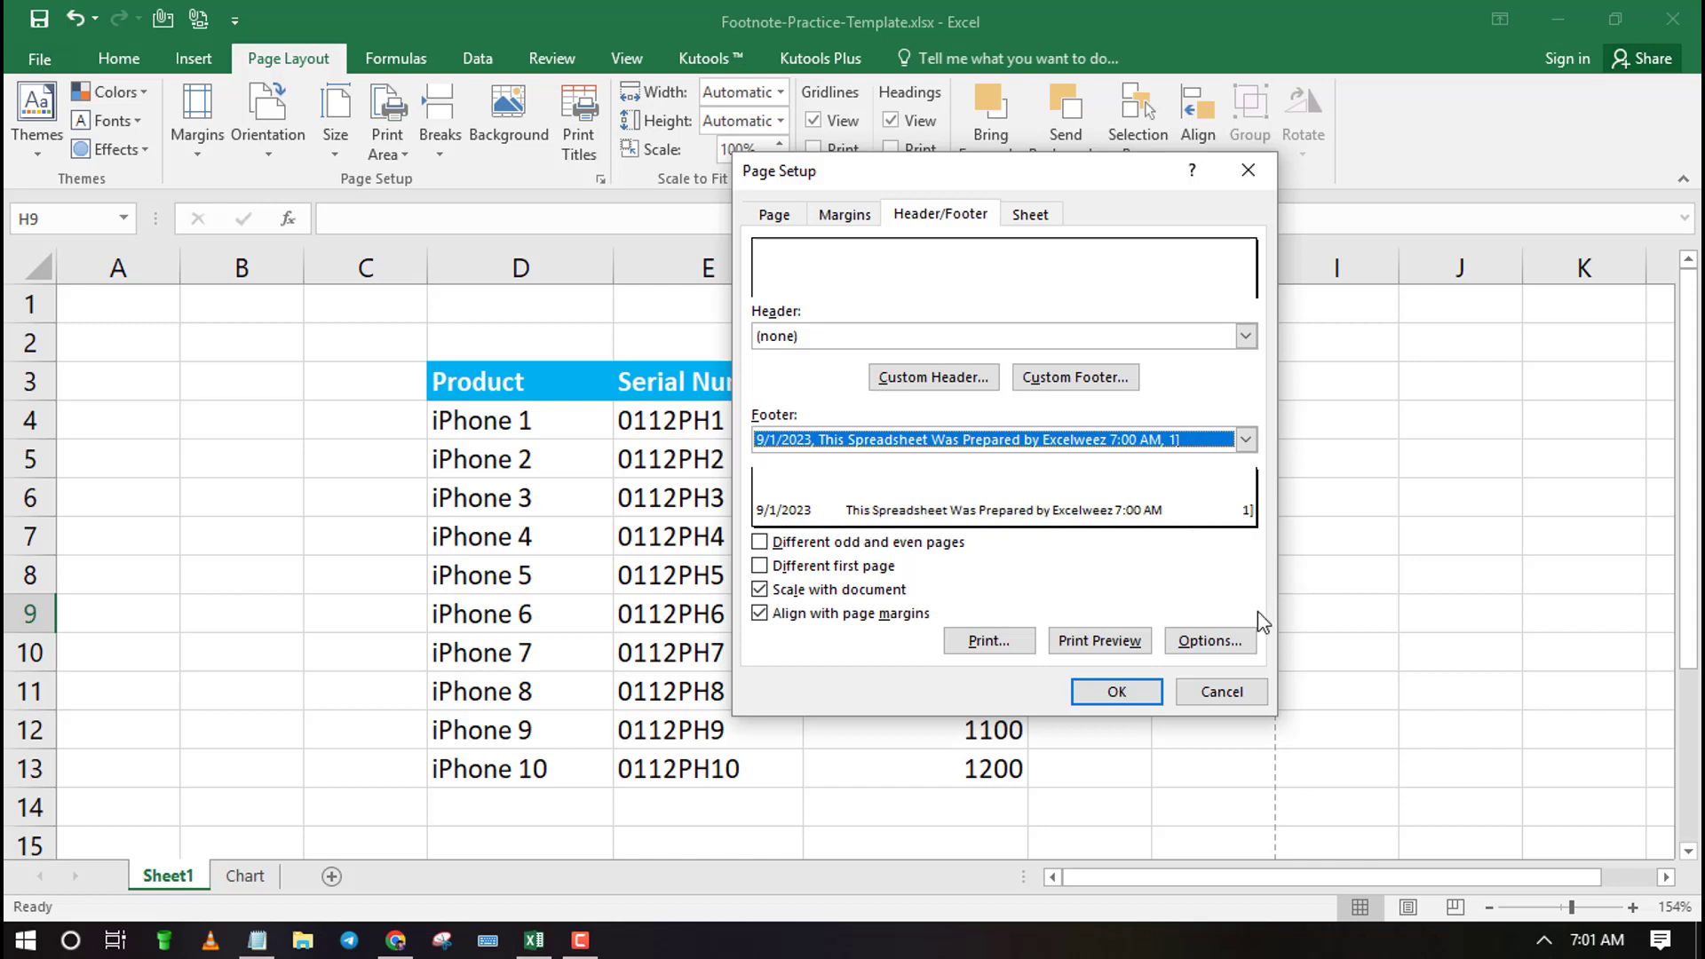
Open the print preview of Sheet1, enlarge the page and inspect the footer at its bottom edge before returning to the worksheet.
click(1119, 641)
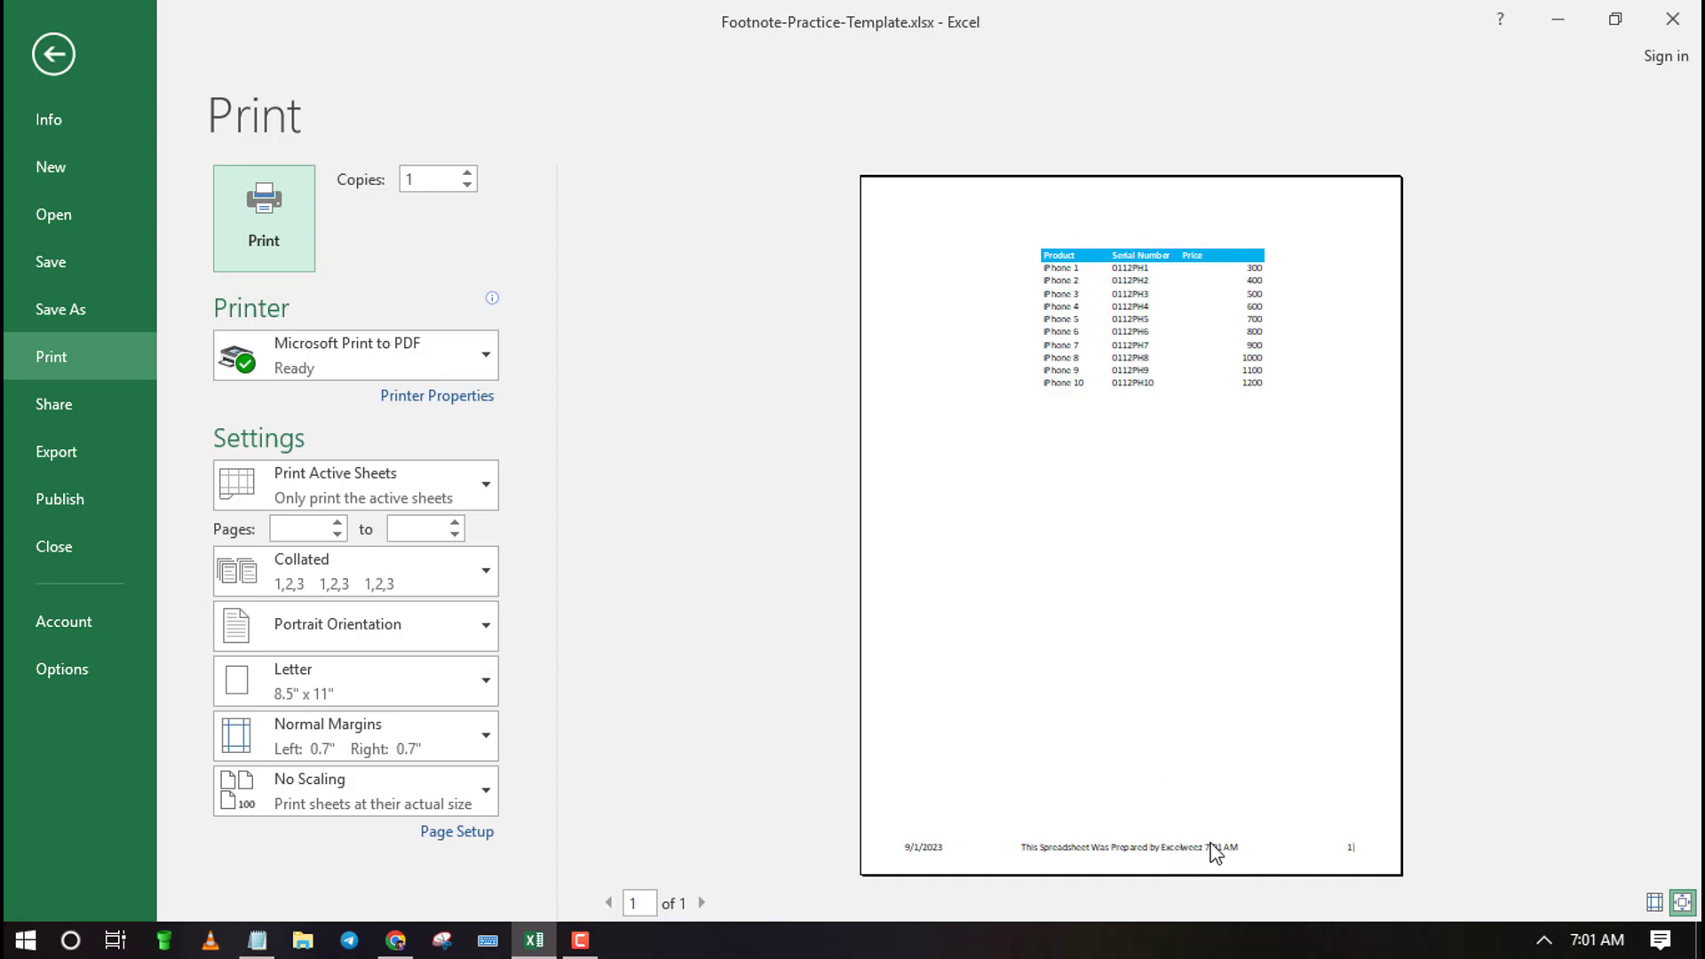
click(1683, 903)
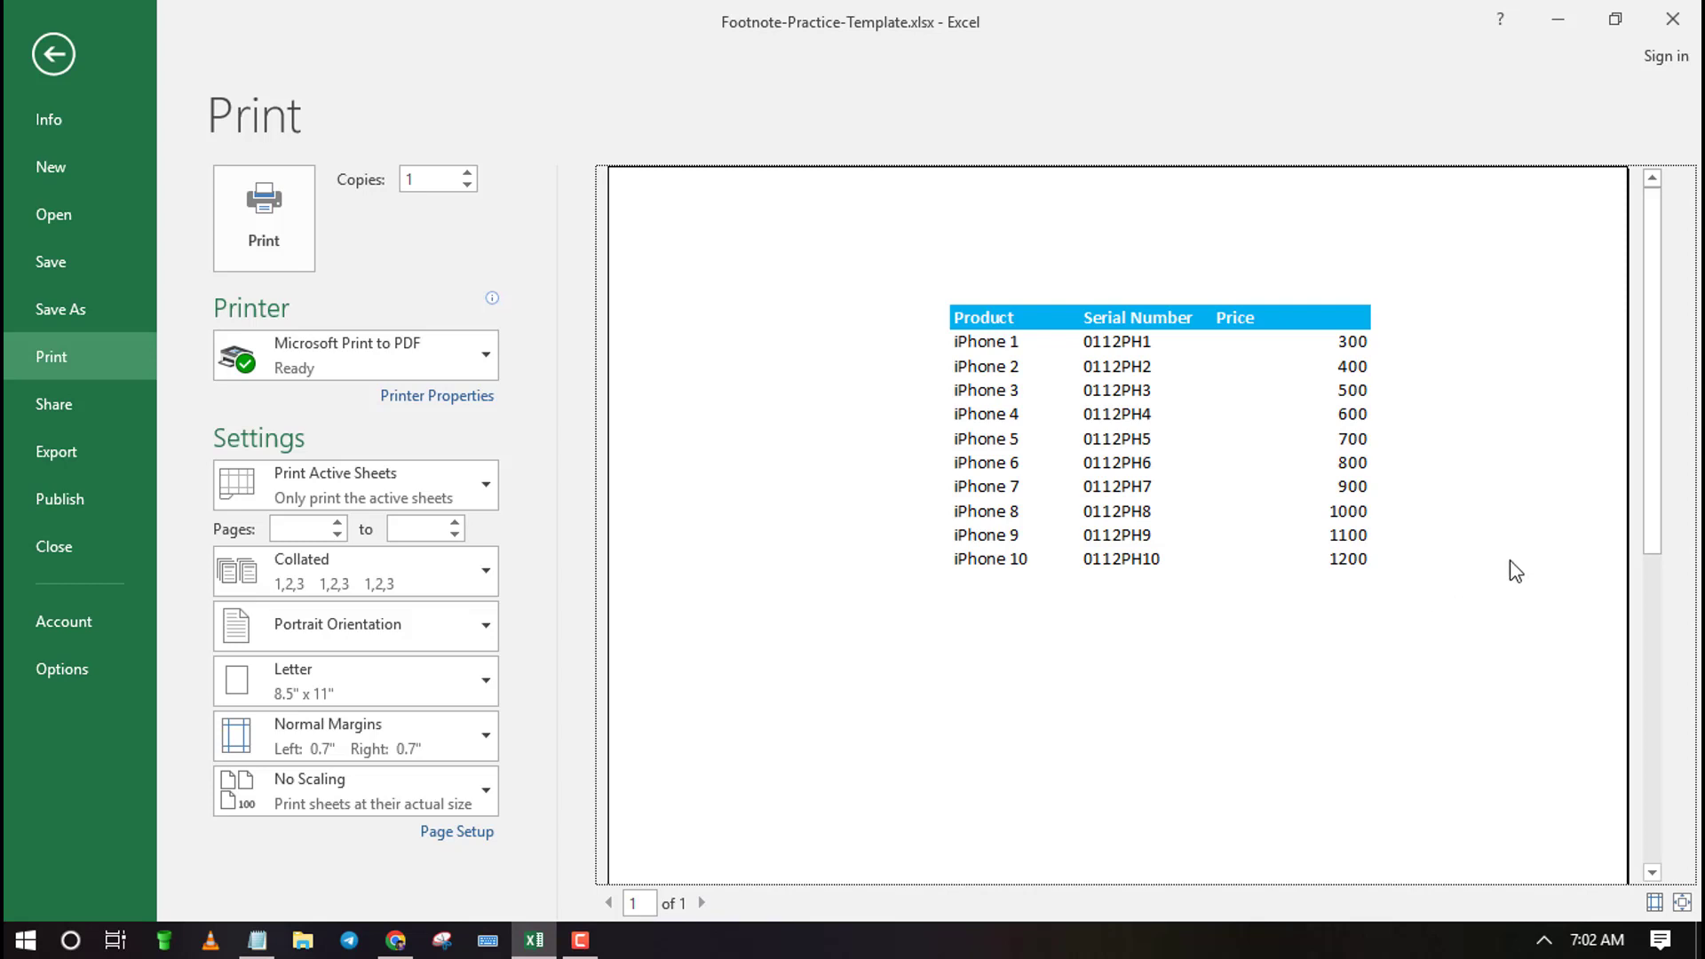
scroll(1554, 566, down, 2)
scroll(1431, 609, down, 2)
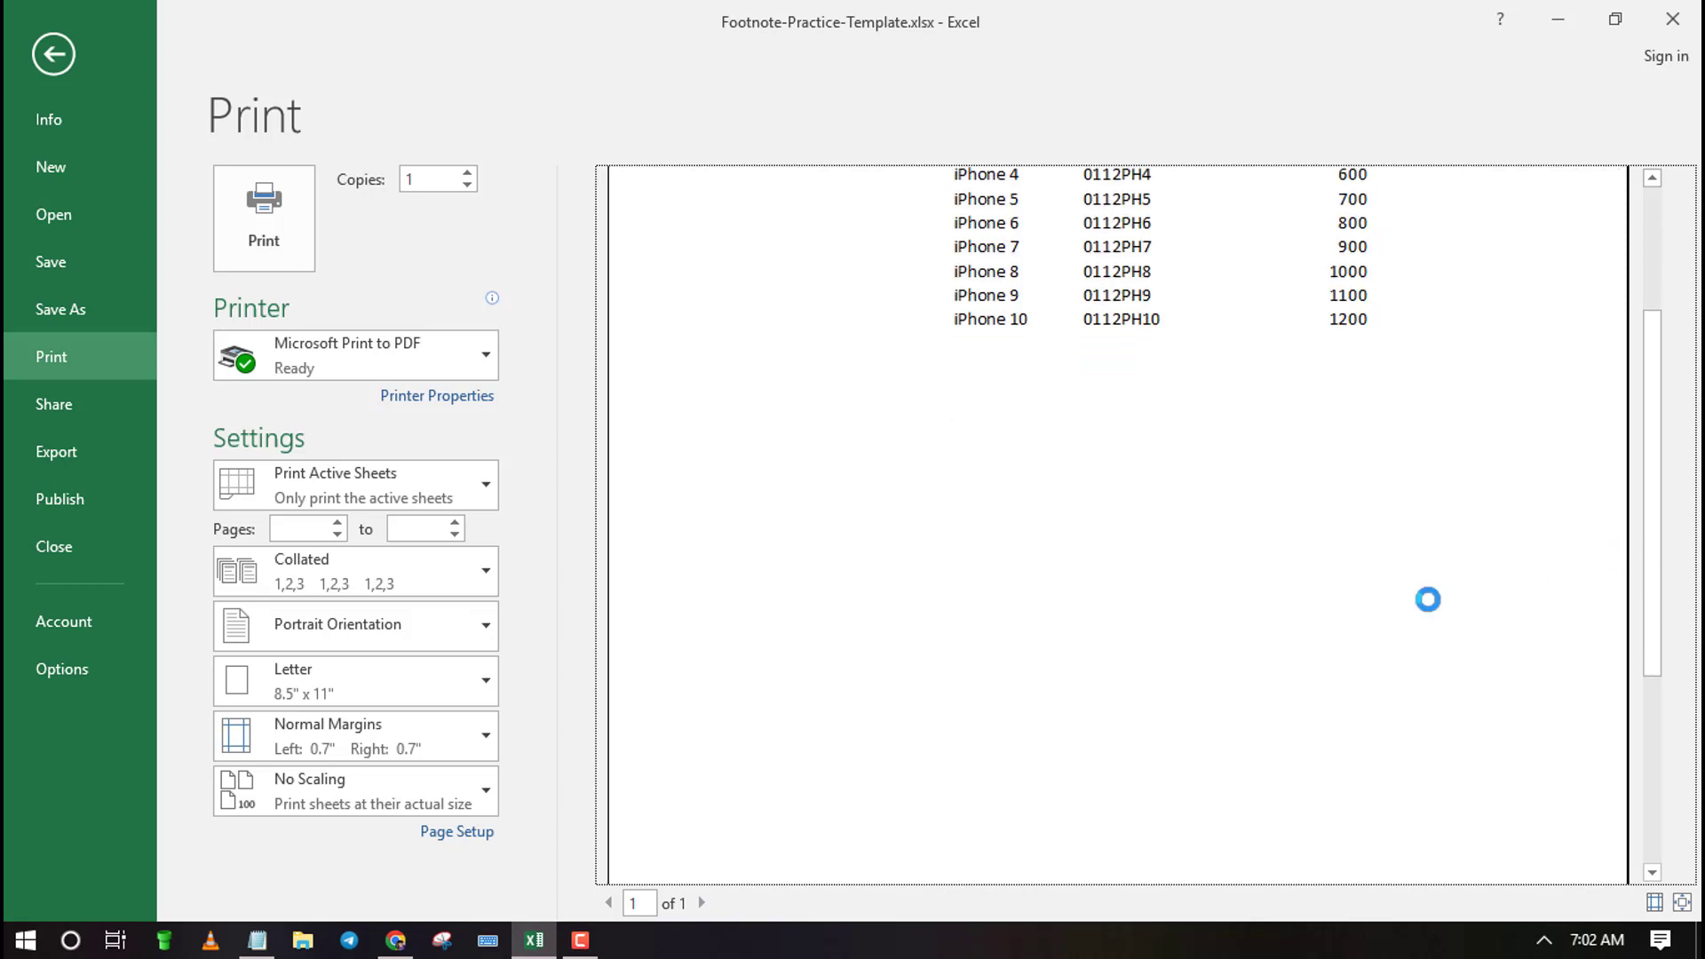
scroll(1434, 611, down, 6)
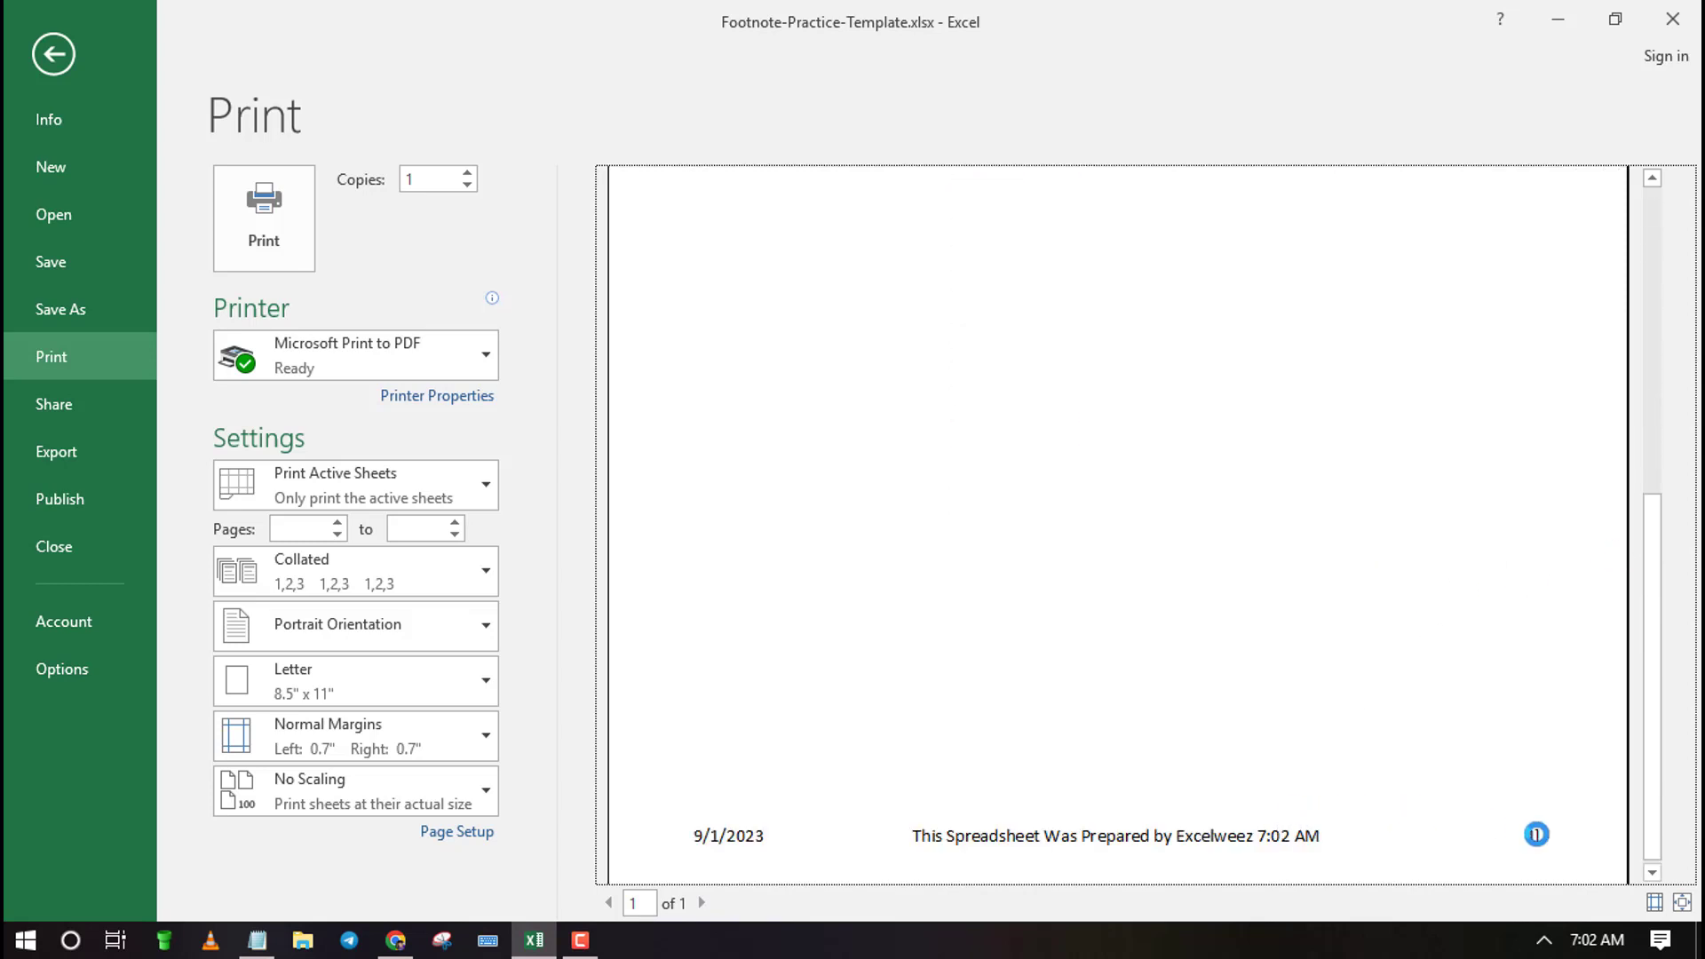
scroll(1022, 858, down, 1)
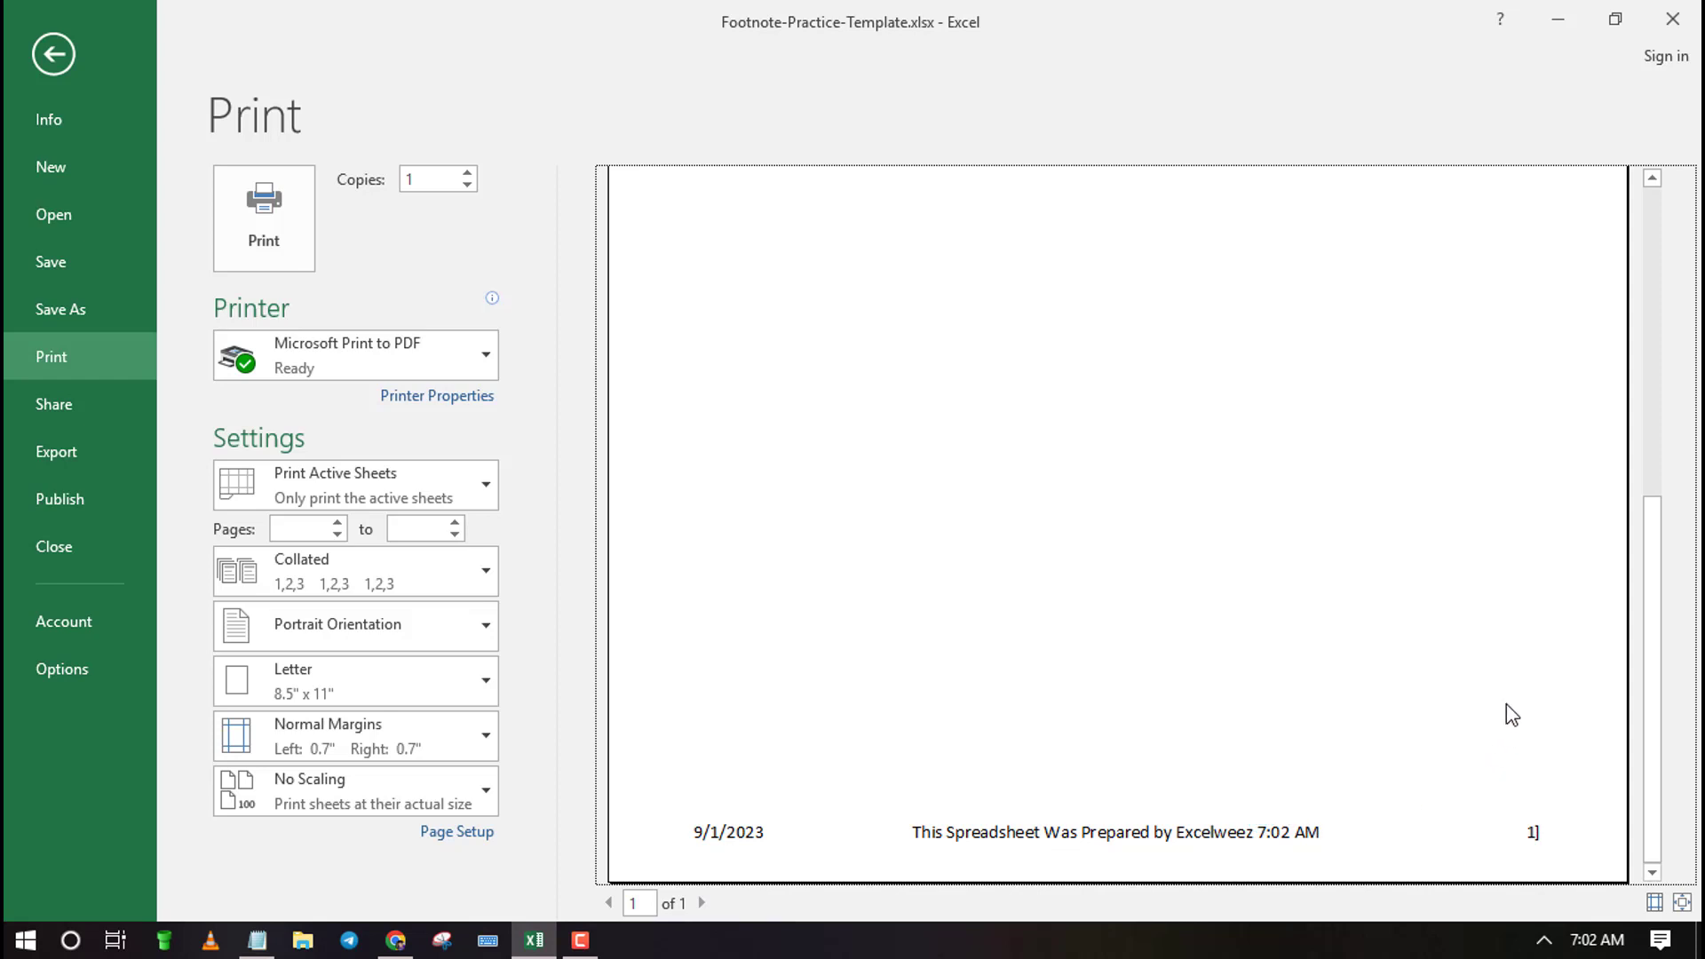
key(Escape)
Cut the existing note text box below the Price chart on the Chart sheet.
click(270, 872)
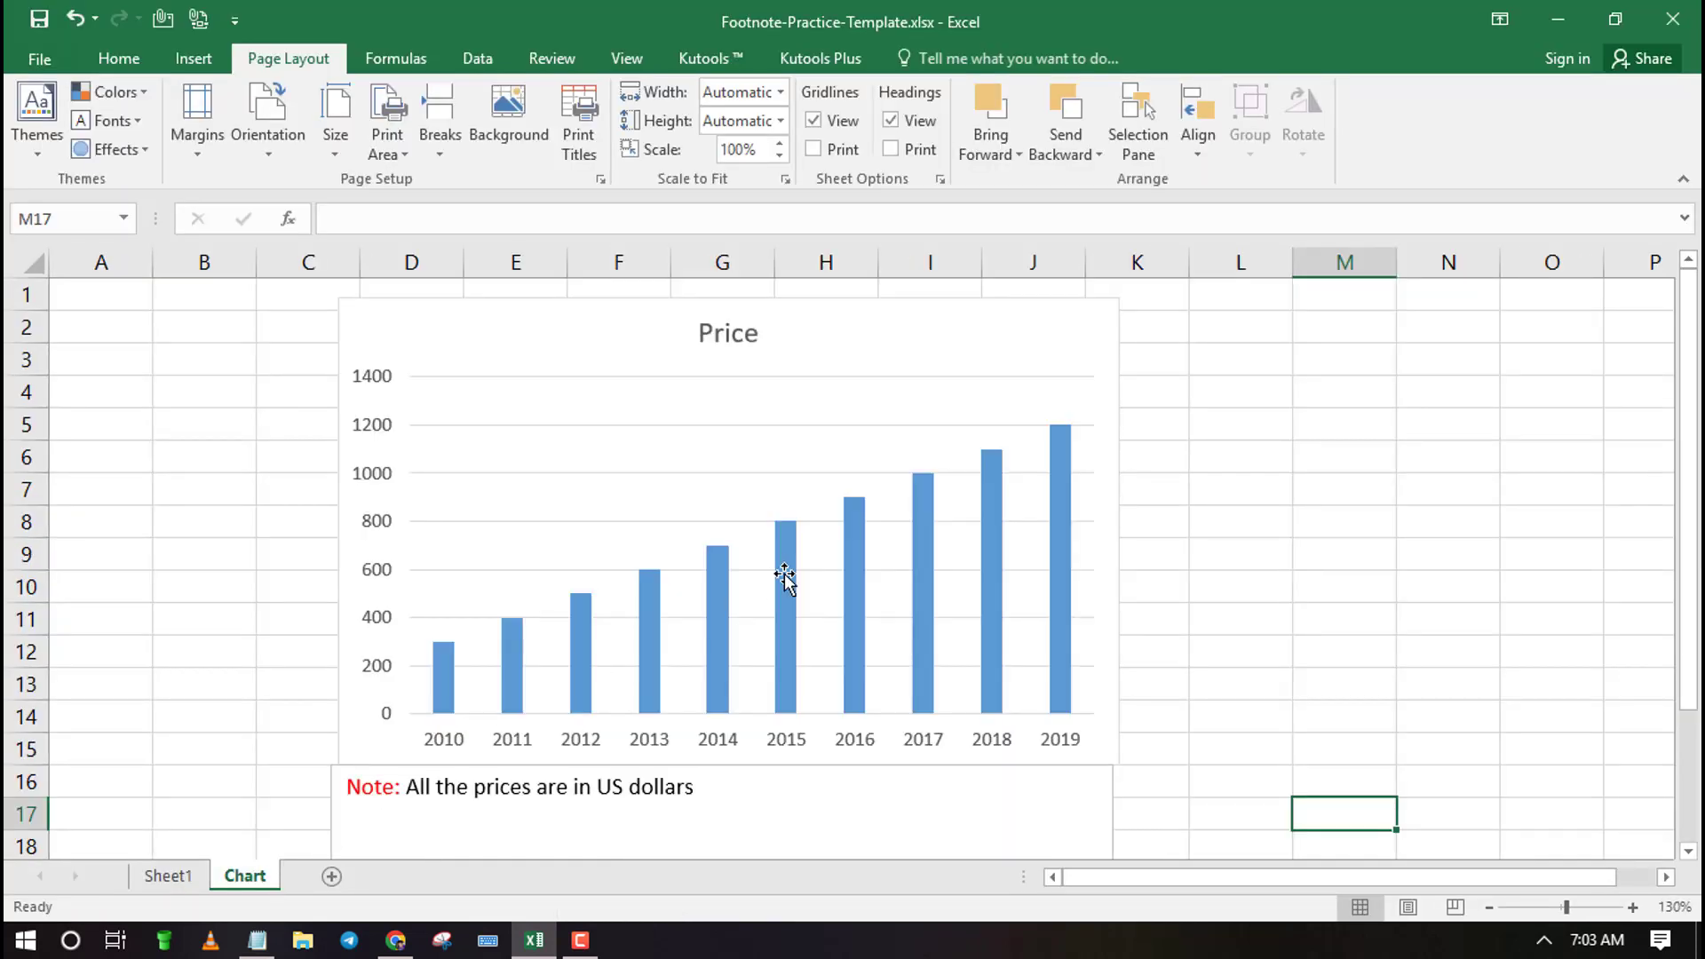
scroll(860, 576, down, 2)
click(853, 591)
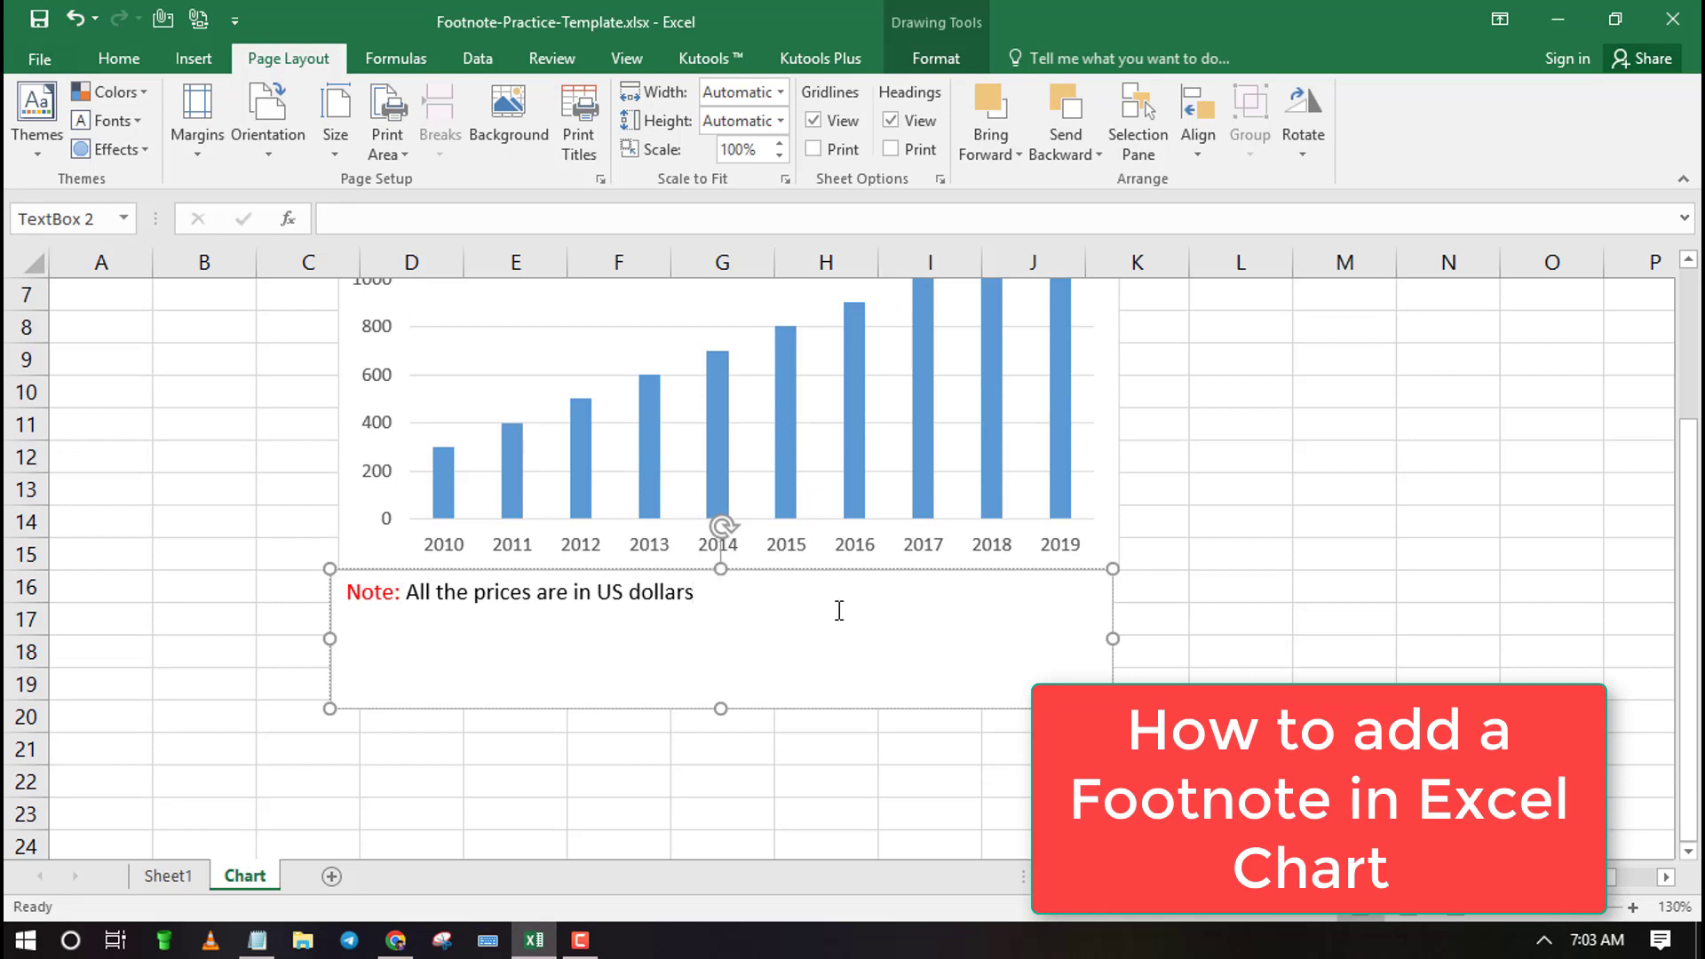
right_click(951, 637)
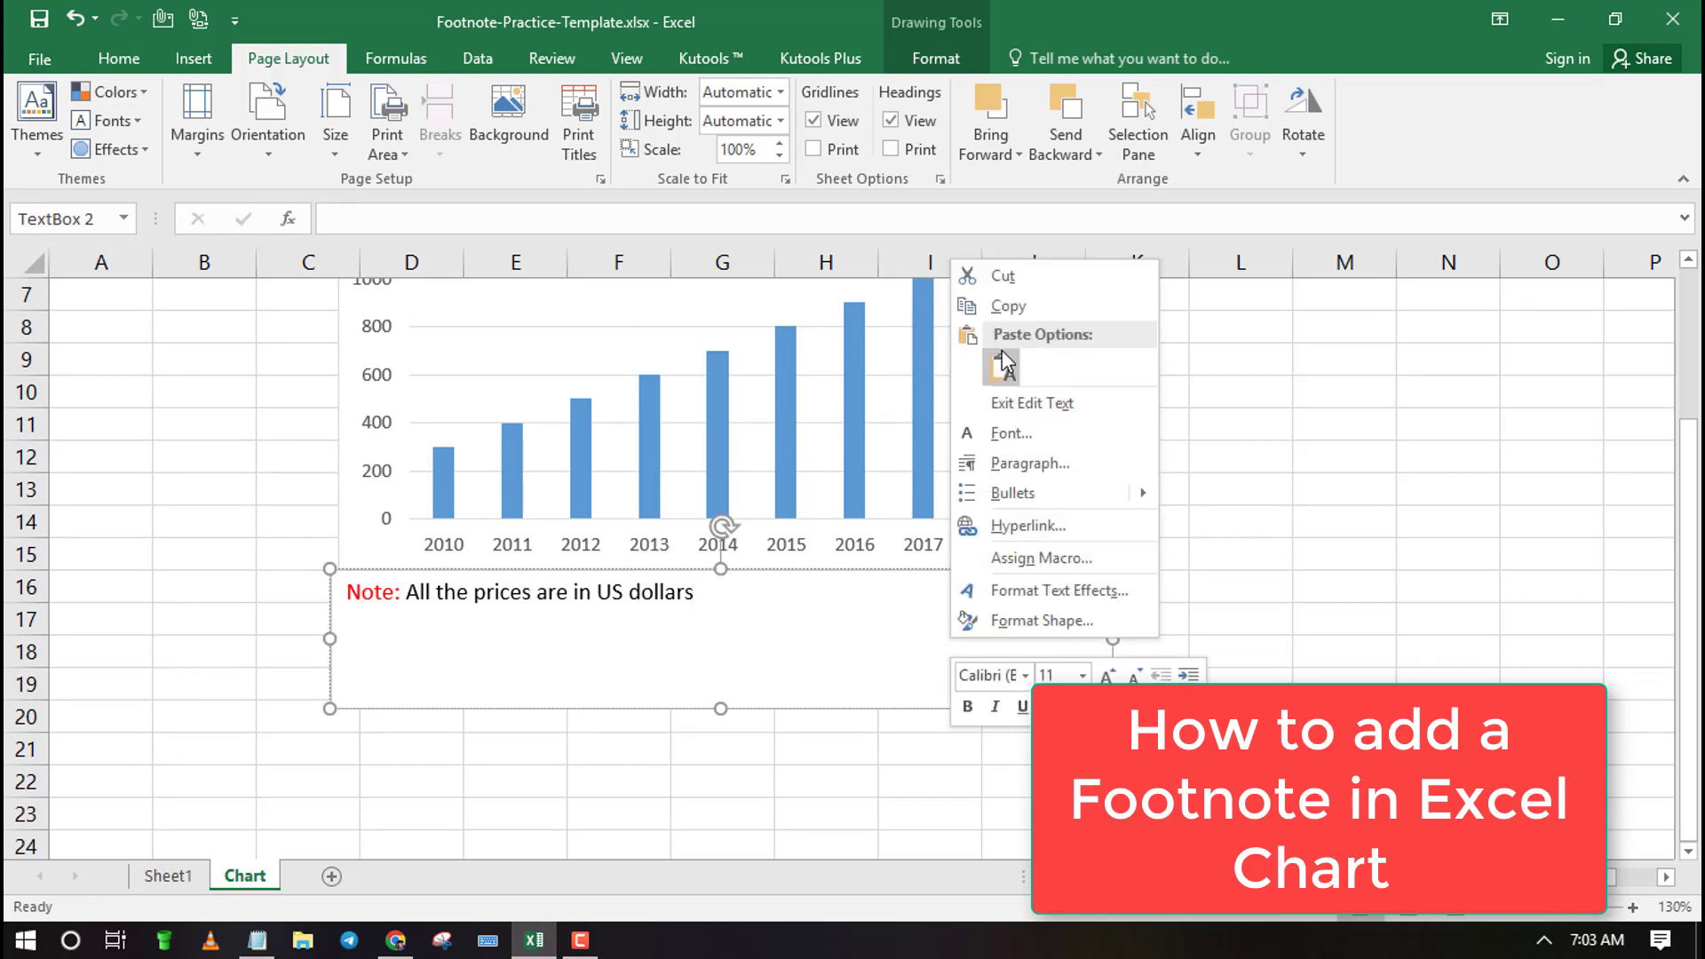
click(1015, 275)
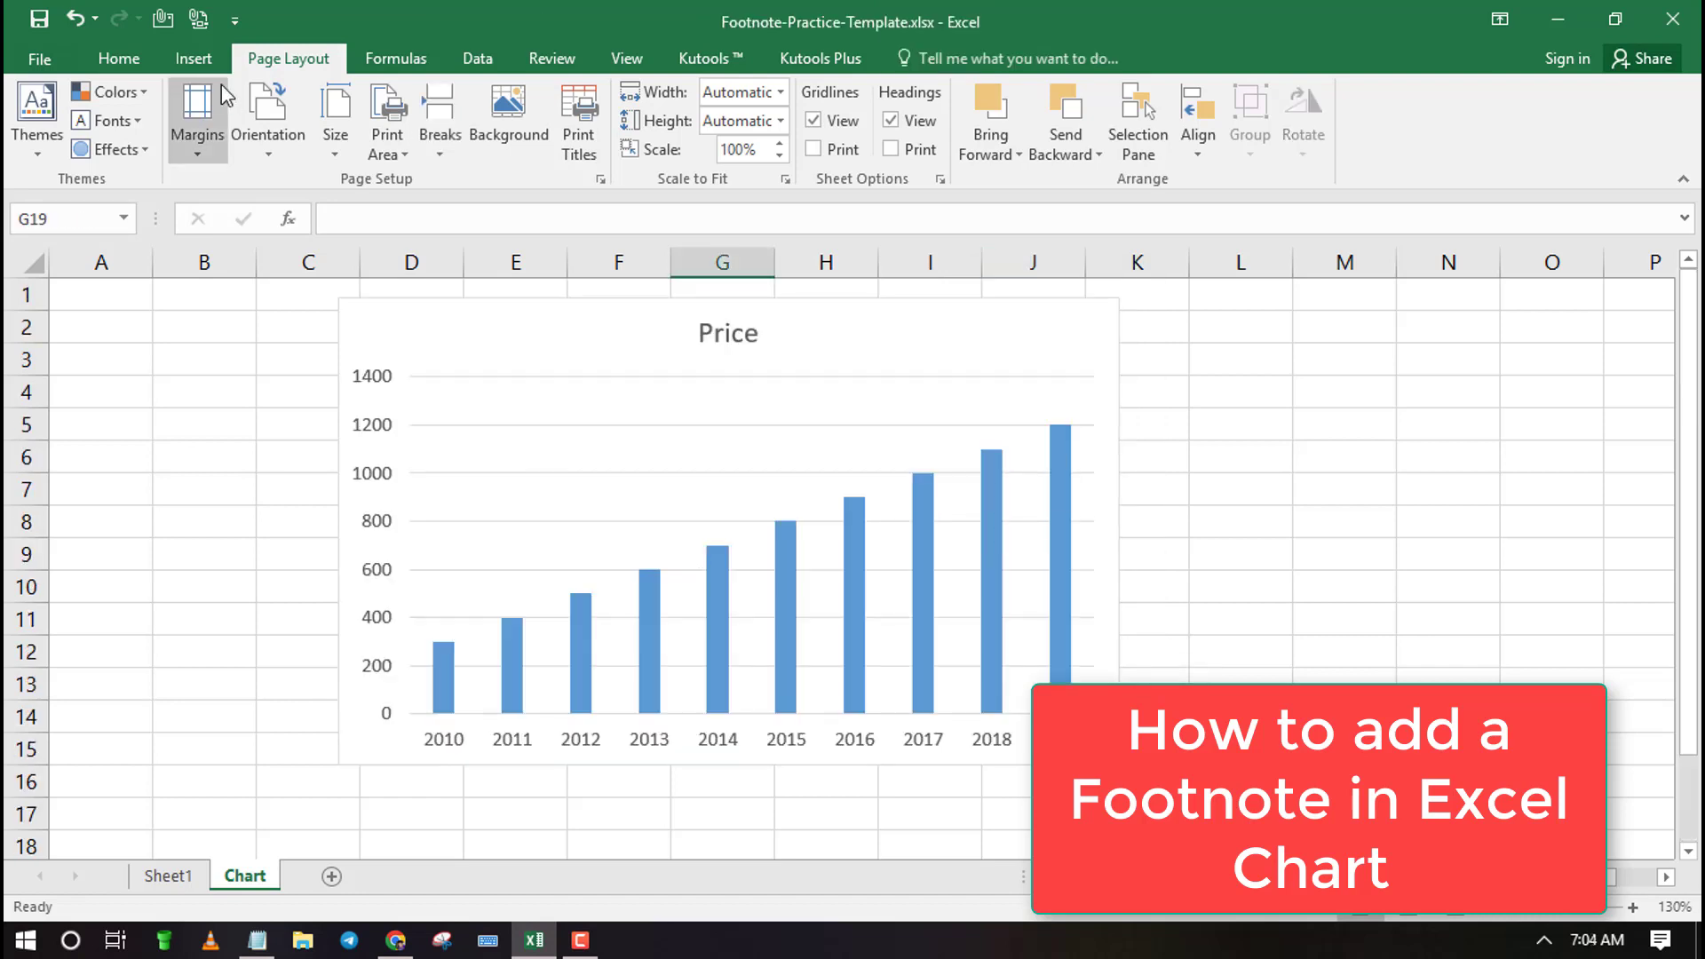
Draw an empty text box just below the Price chart, spanning about columns D to J and rows 16 to 20.
click(194, 62)
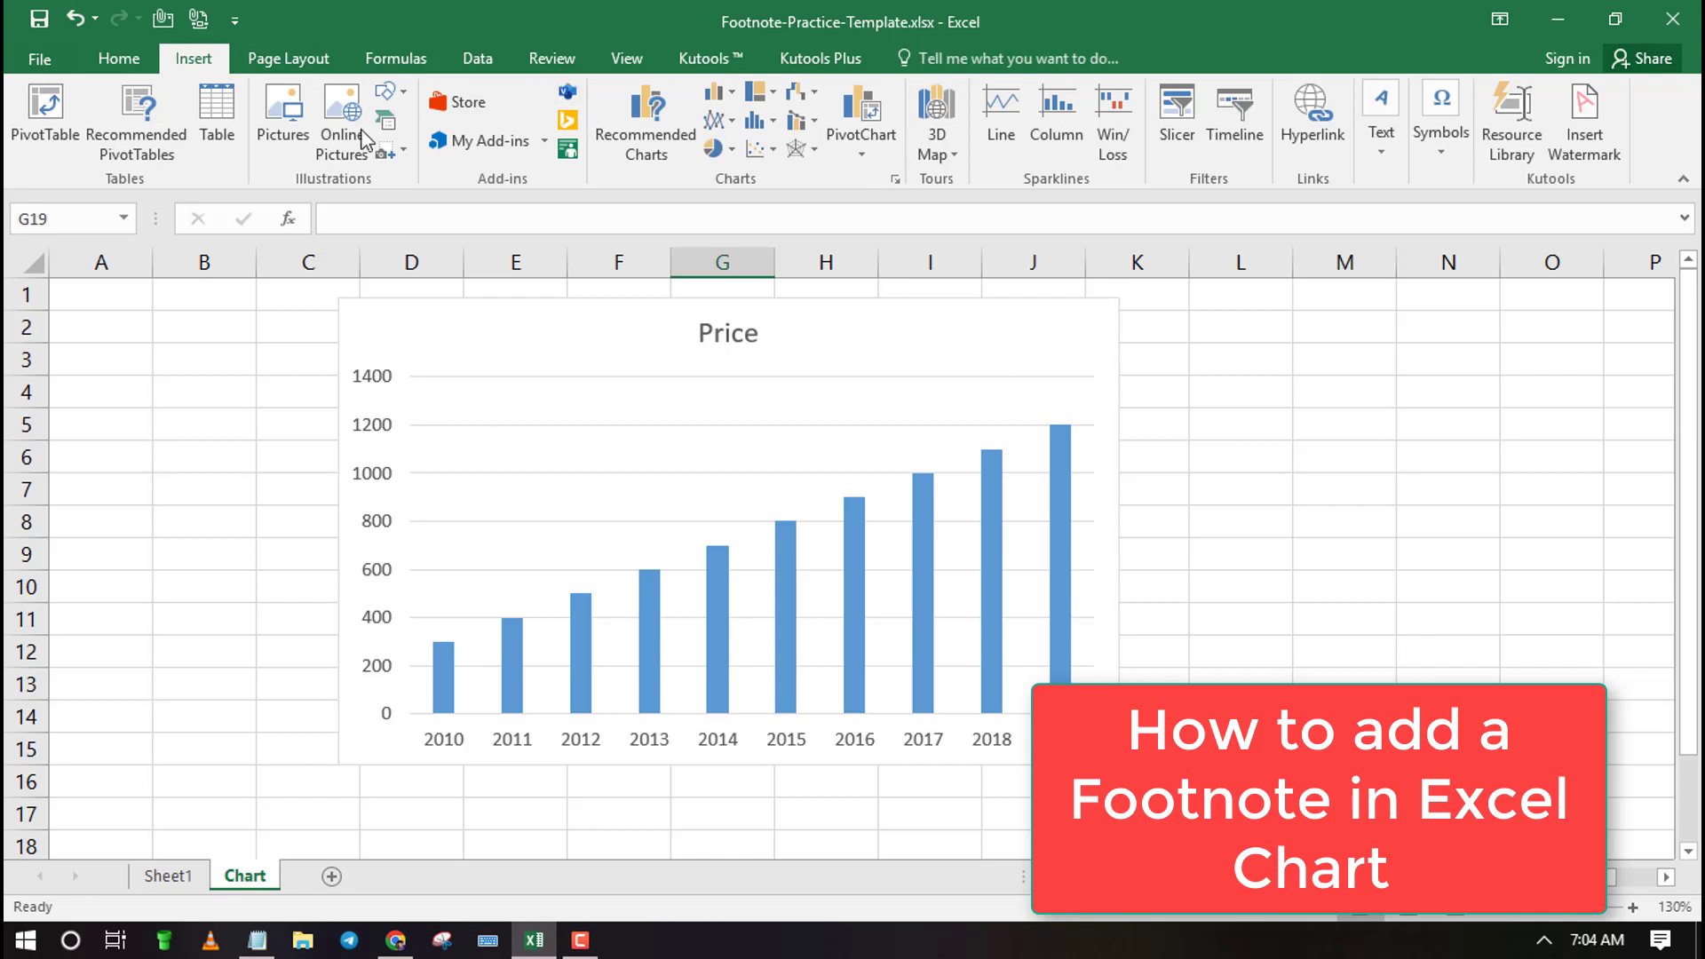
click(405, 101)
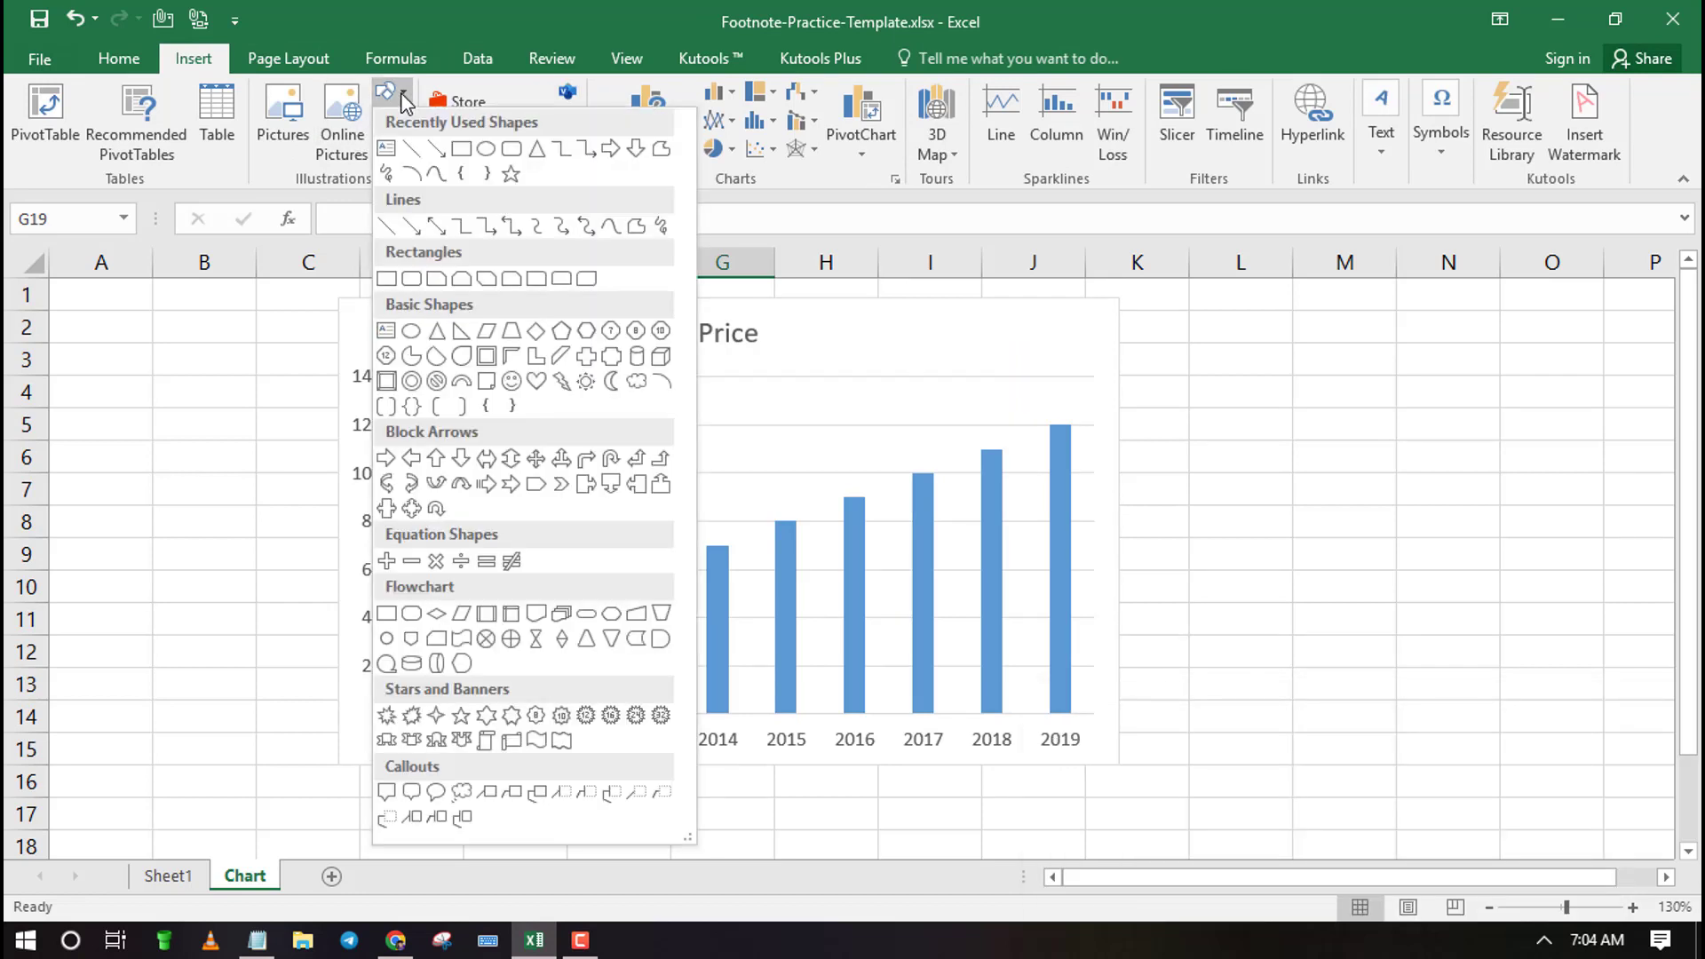
click(737, 223)
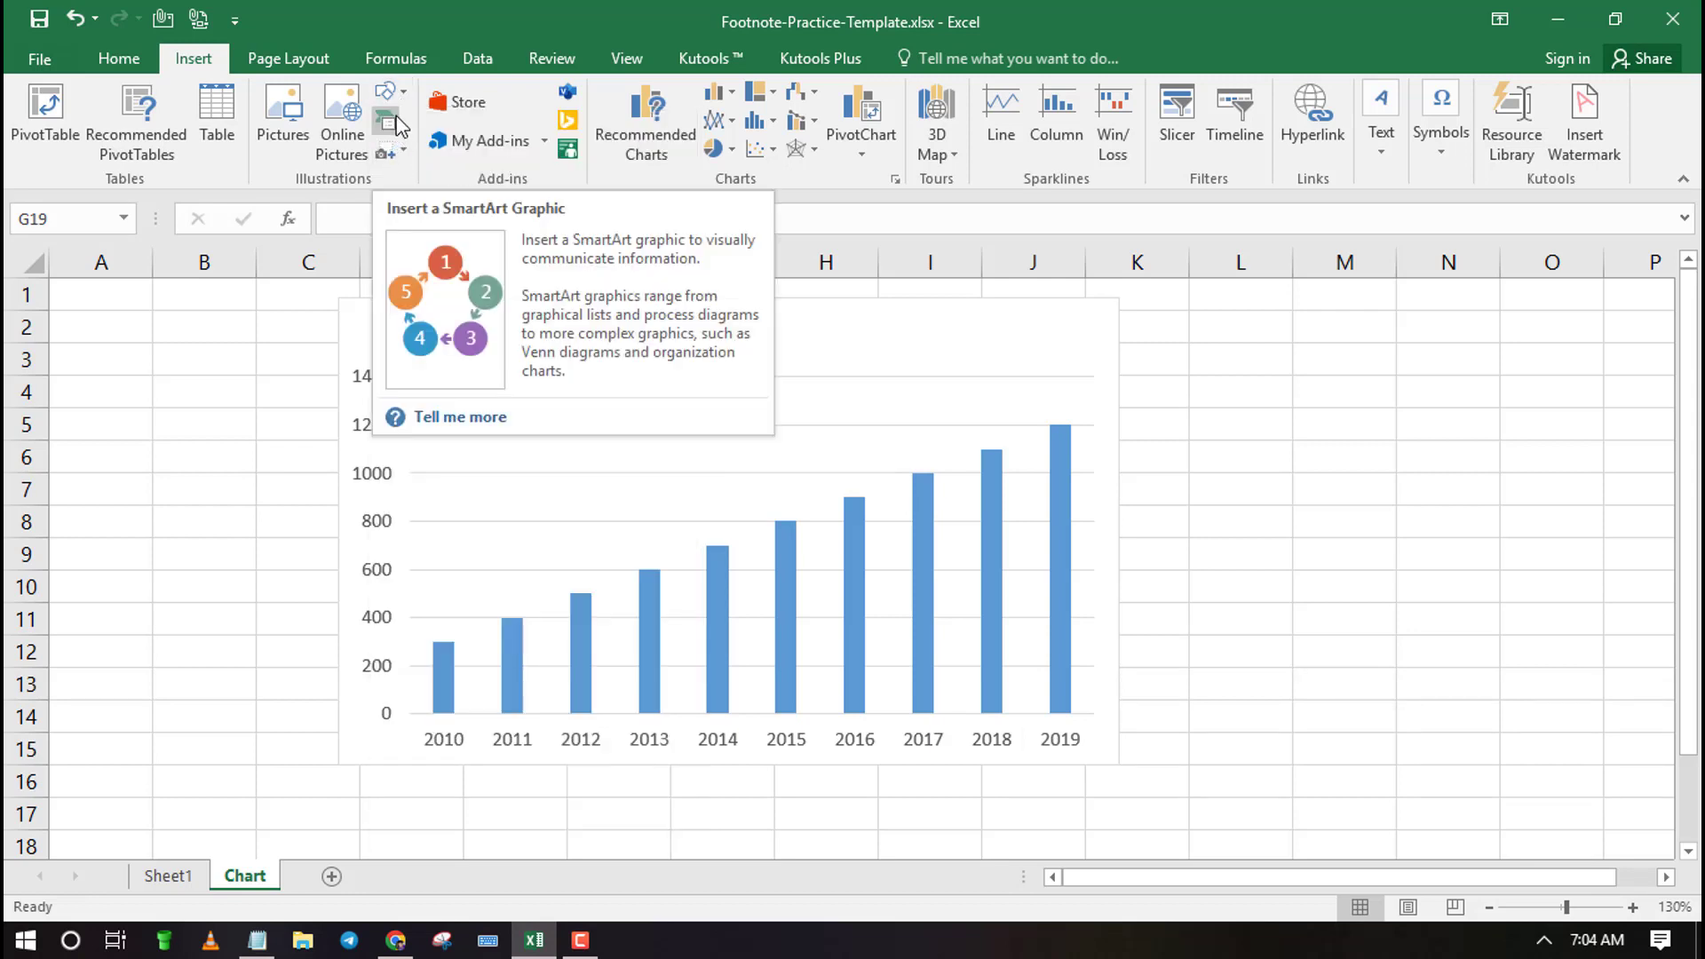
click(403, 99)
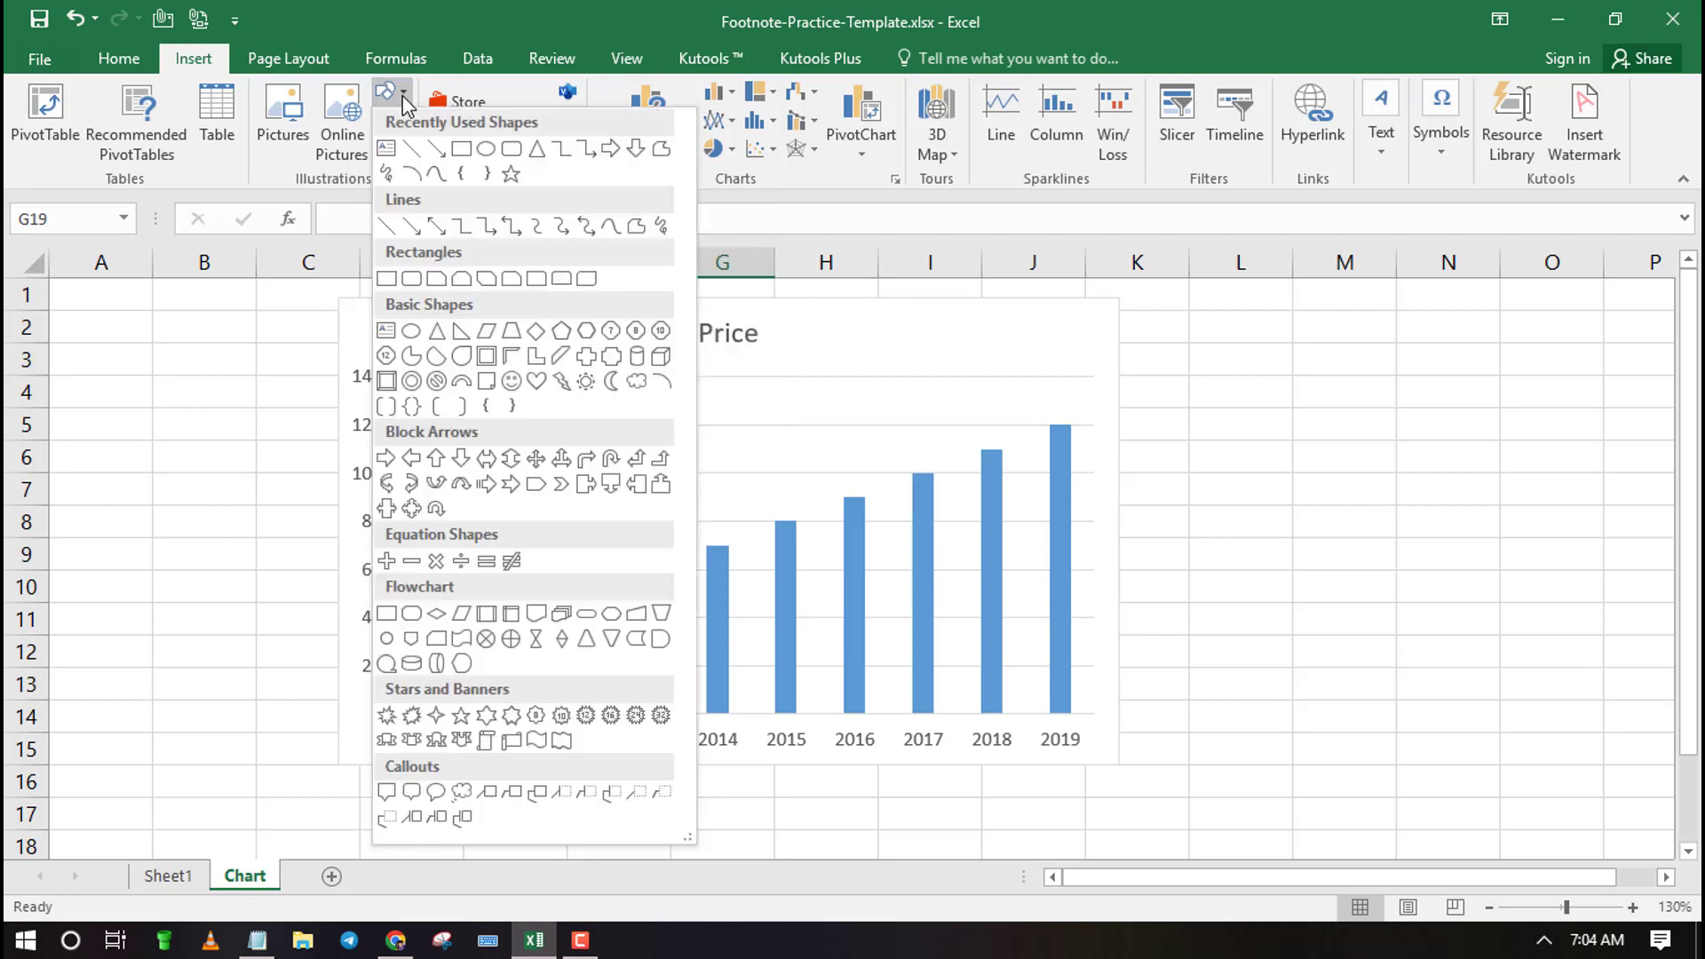
click(385, 149)
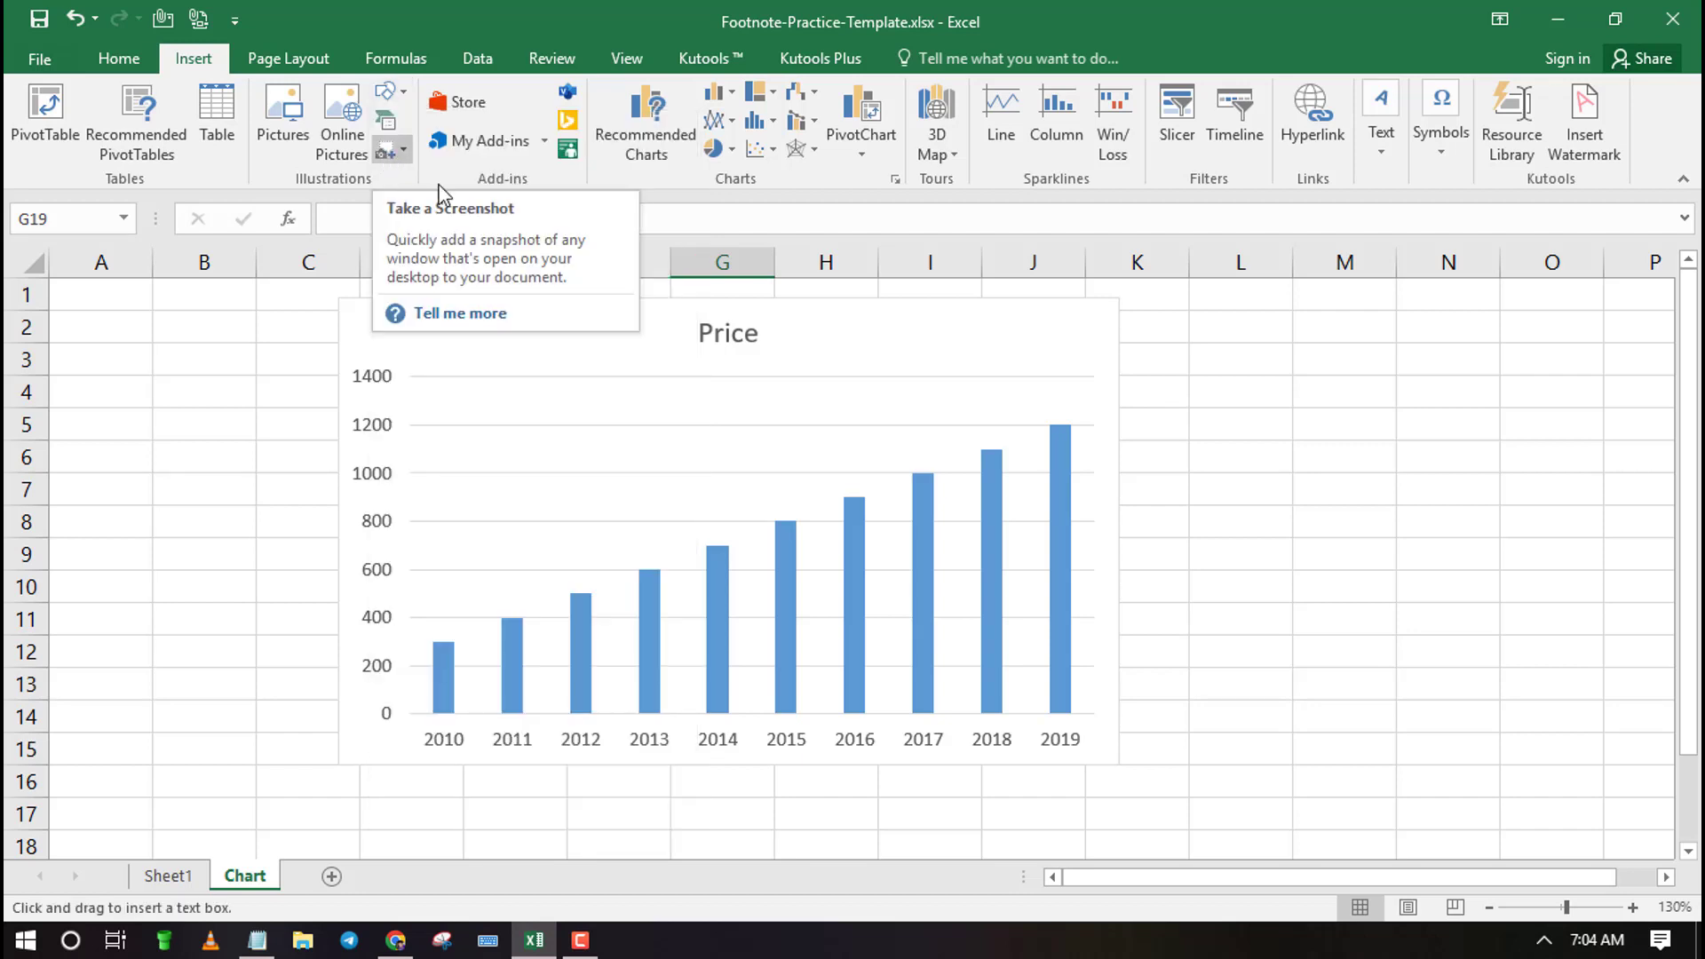
scroll(844, 540, down, 4)
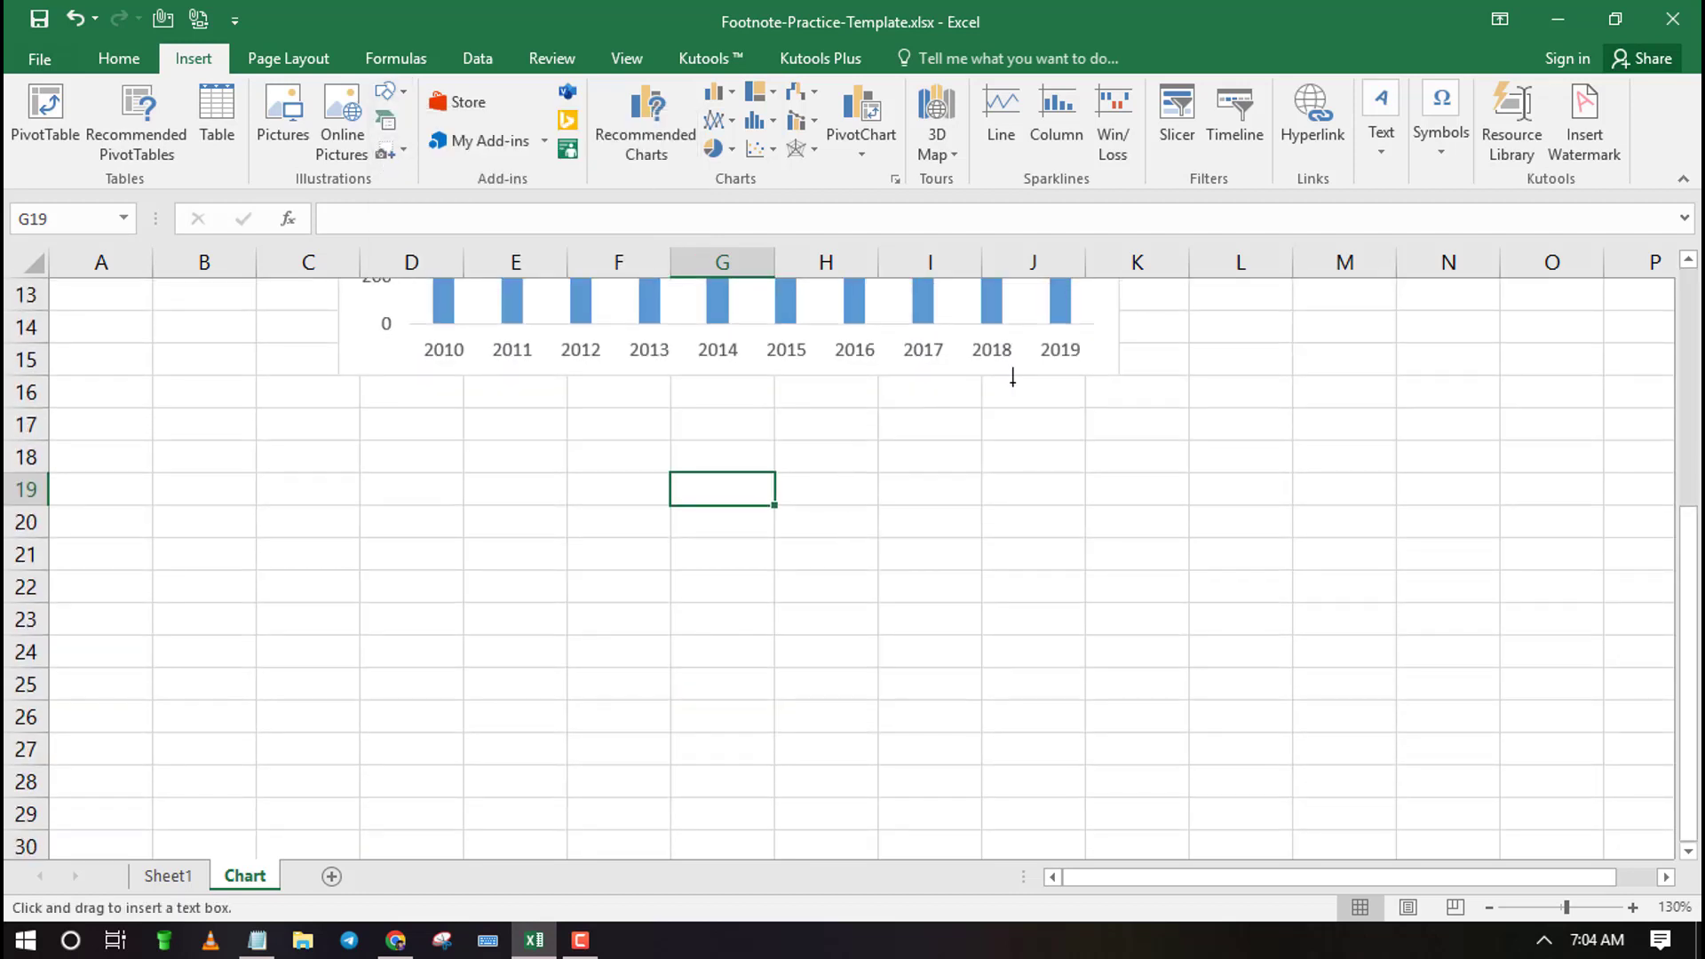
mouse_move(1071, 385)
mouse_down()
mouse_move(575, 415)
mouse_move(468, 464)
mouse_move(394, 529)
mouse_up()
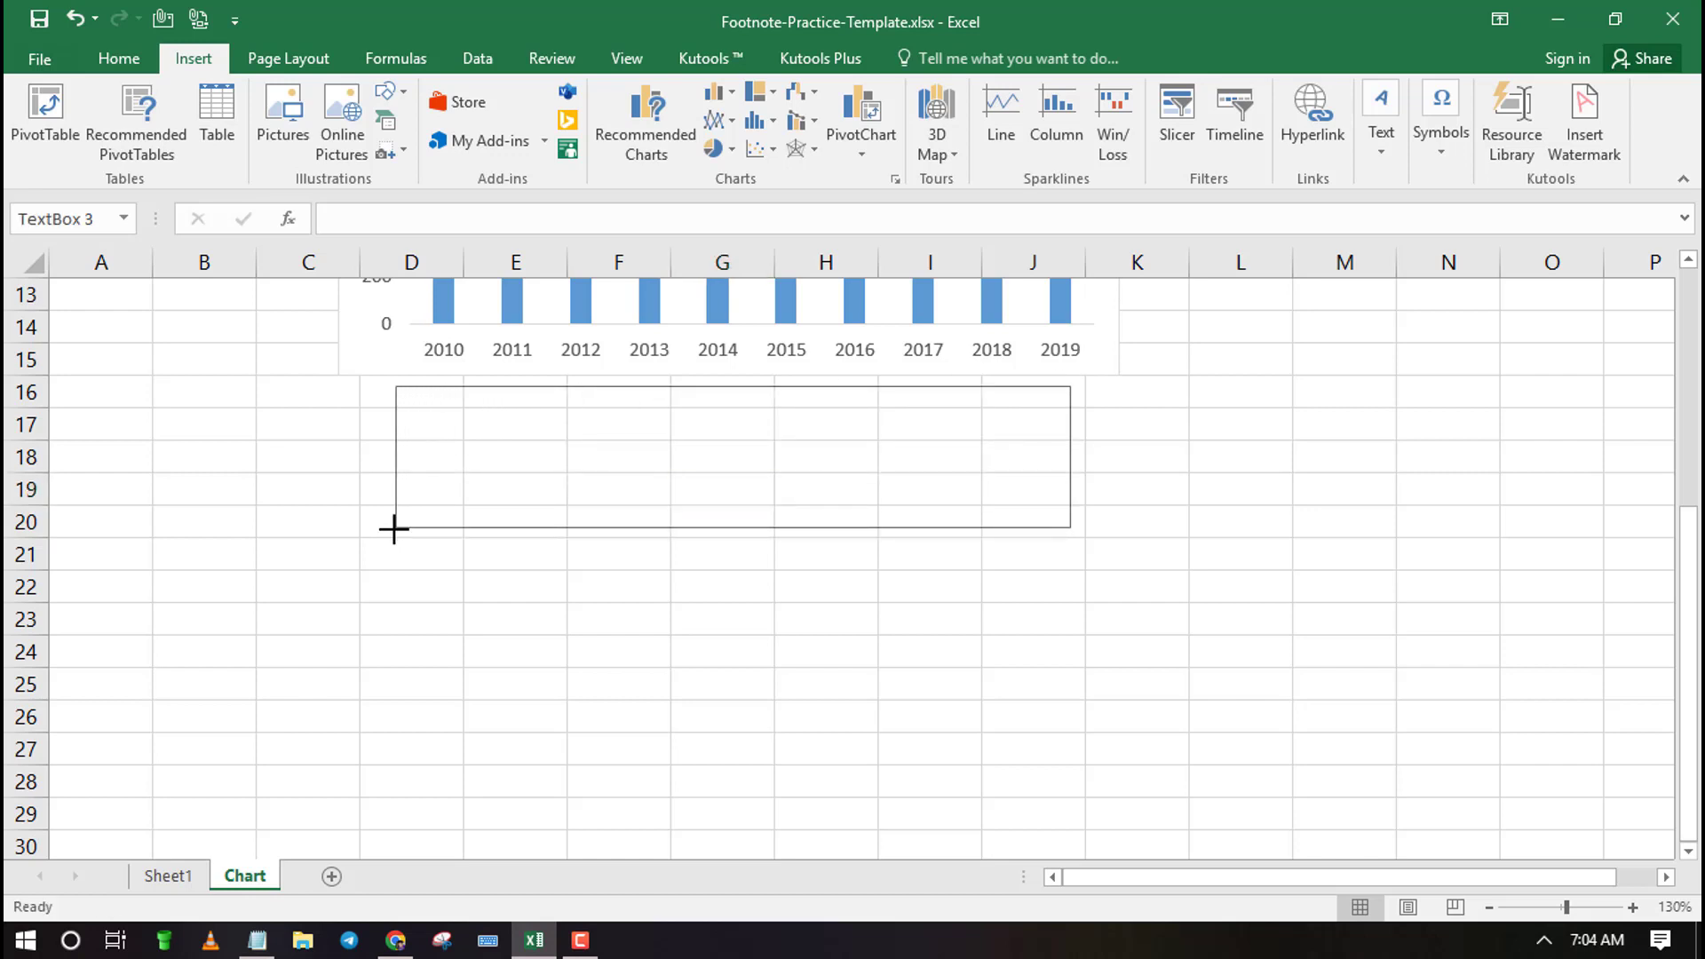
scroll(579, 500, up, 4)
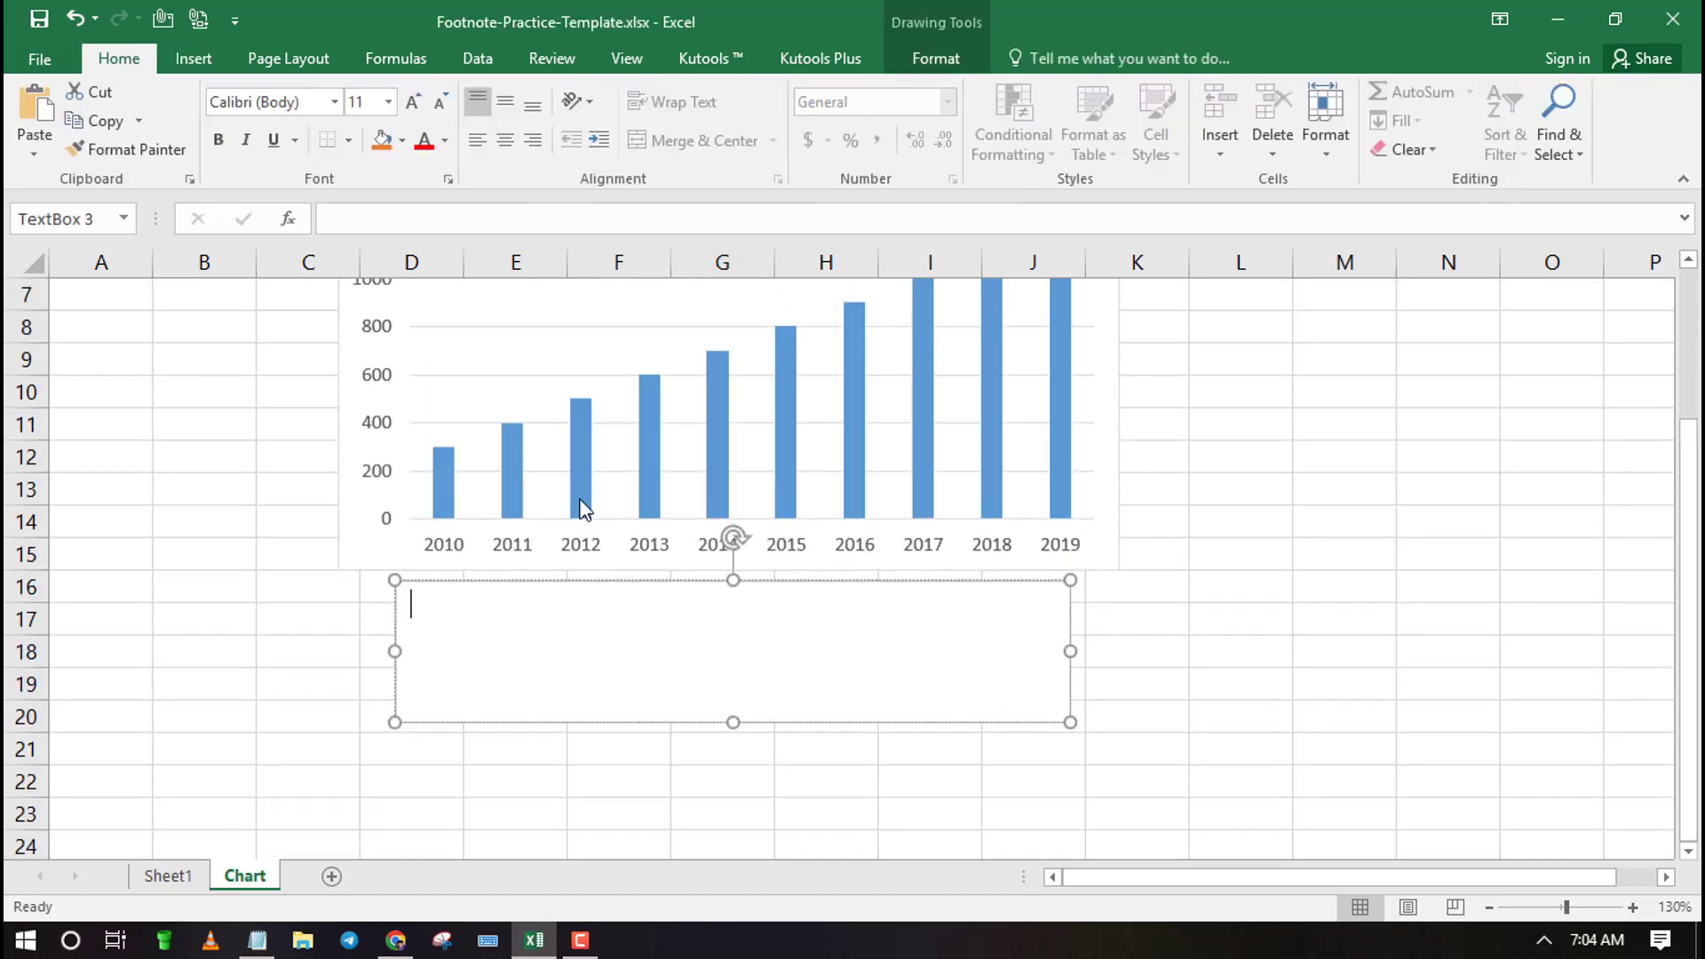
Enter "Important Note:" in the text box below the Price chart and colour it red.
scroll(464, 287, down, 6)
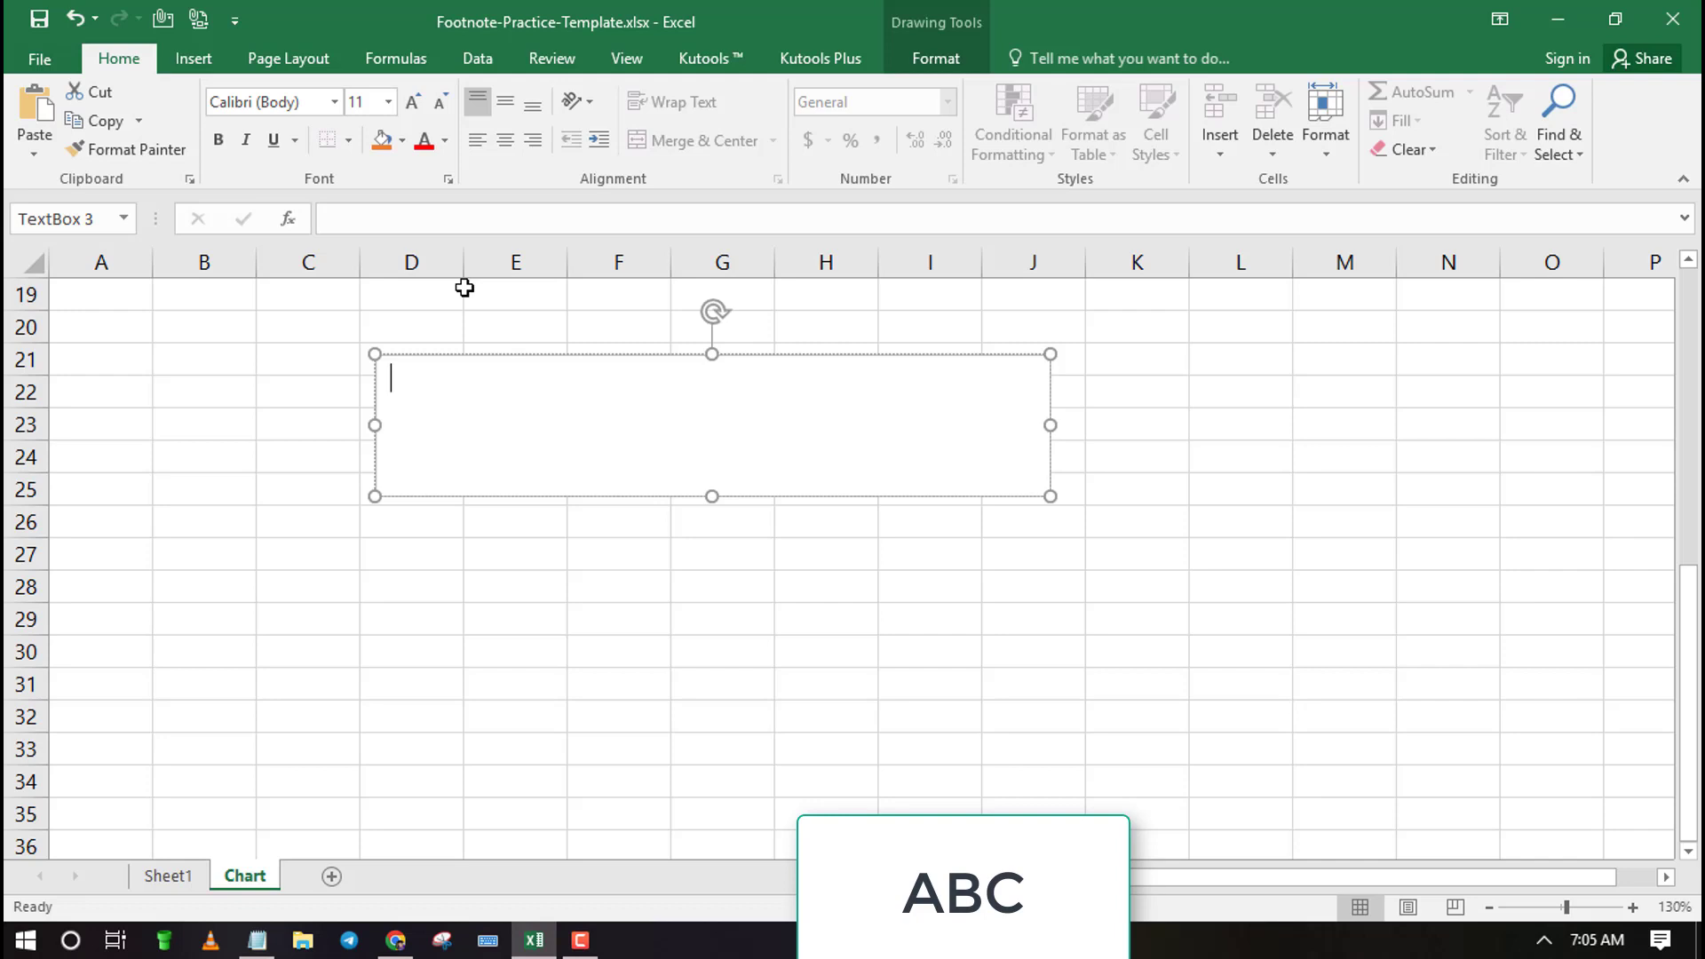
text(mportant)
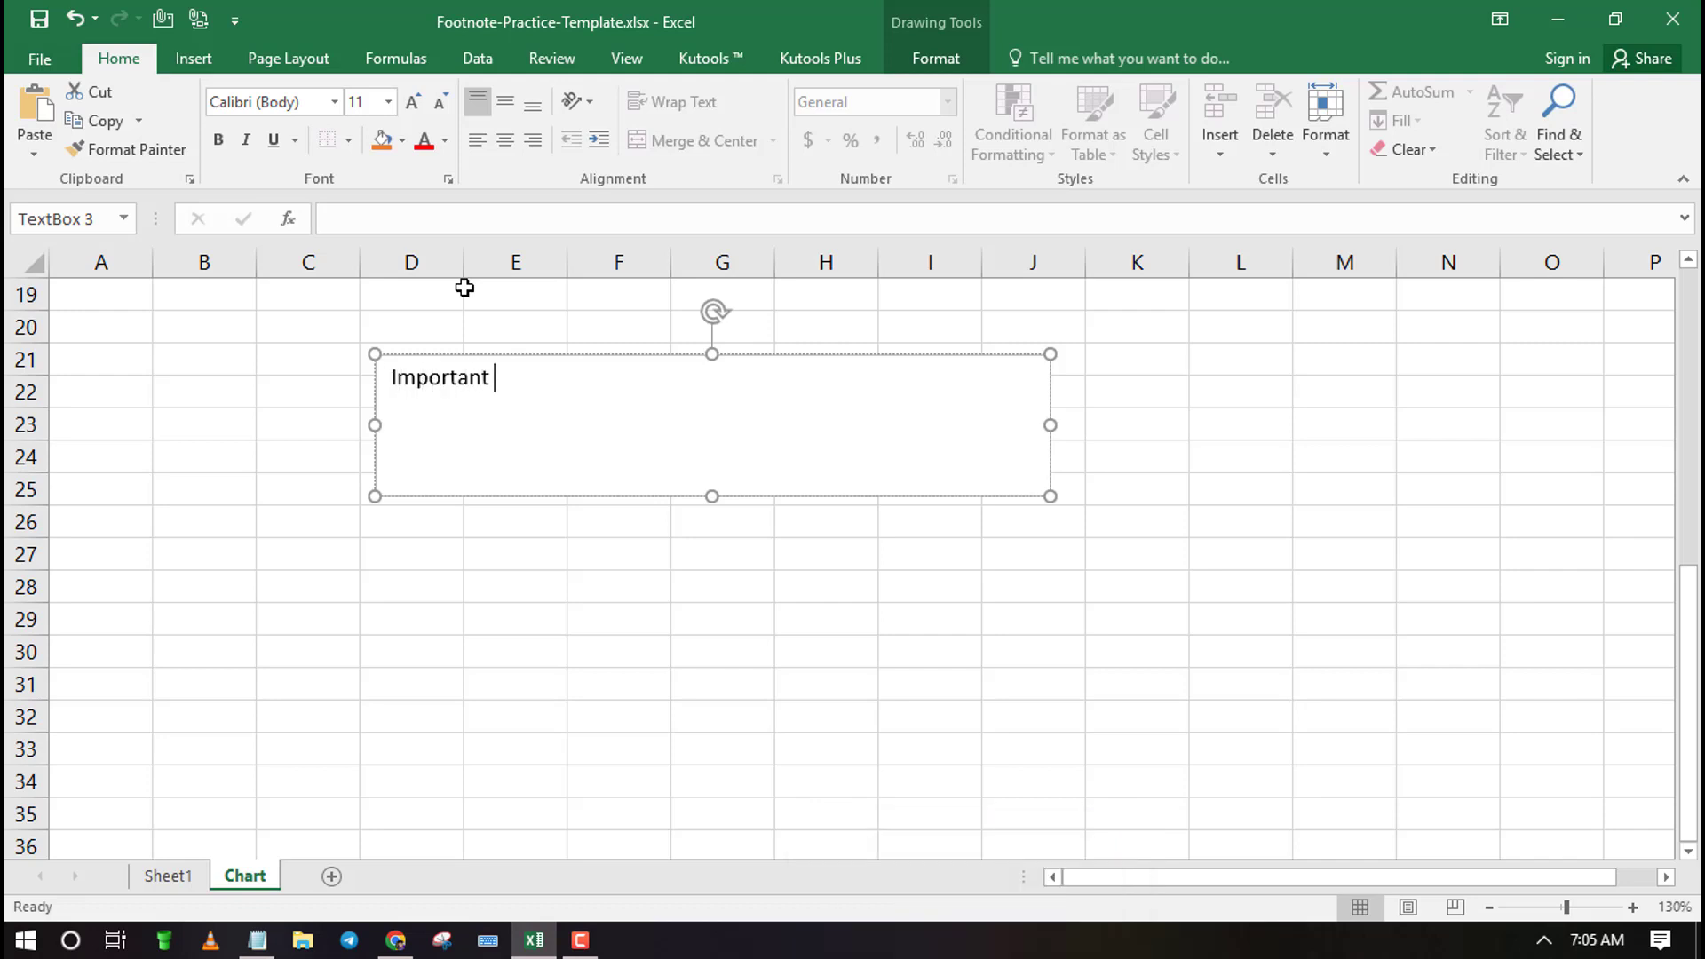
text( Note)
scroll(485, 675, up, 1)
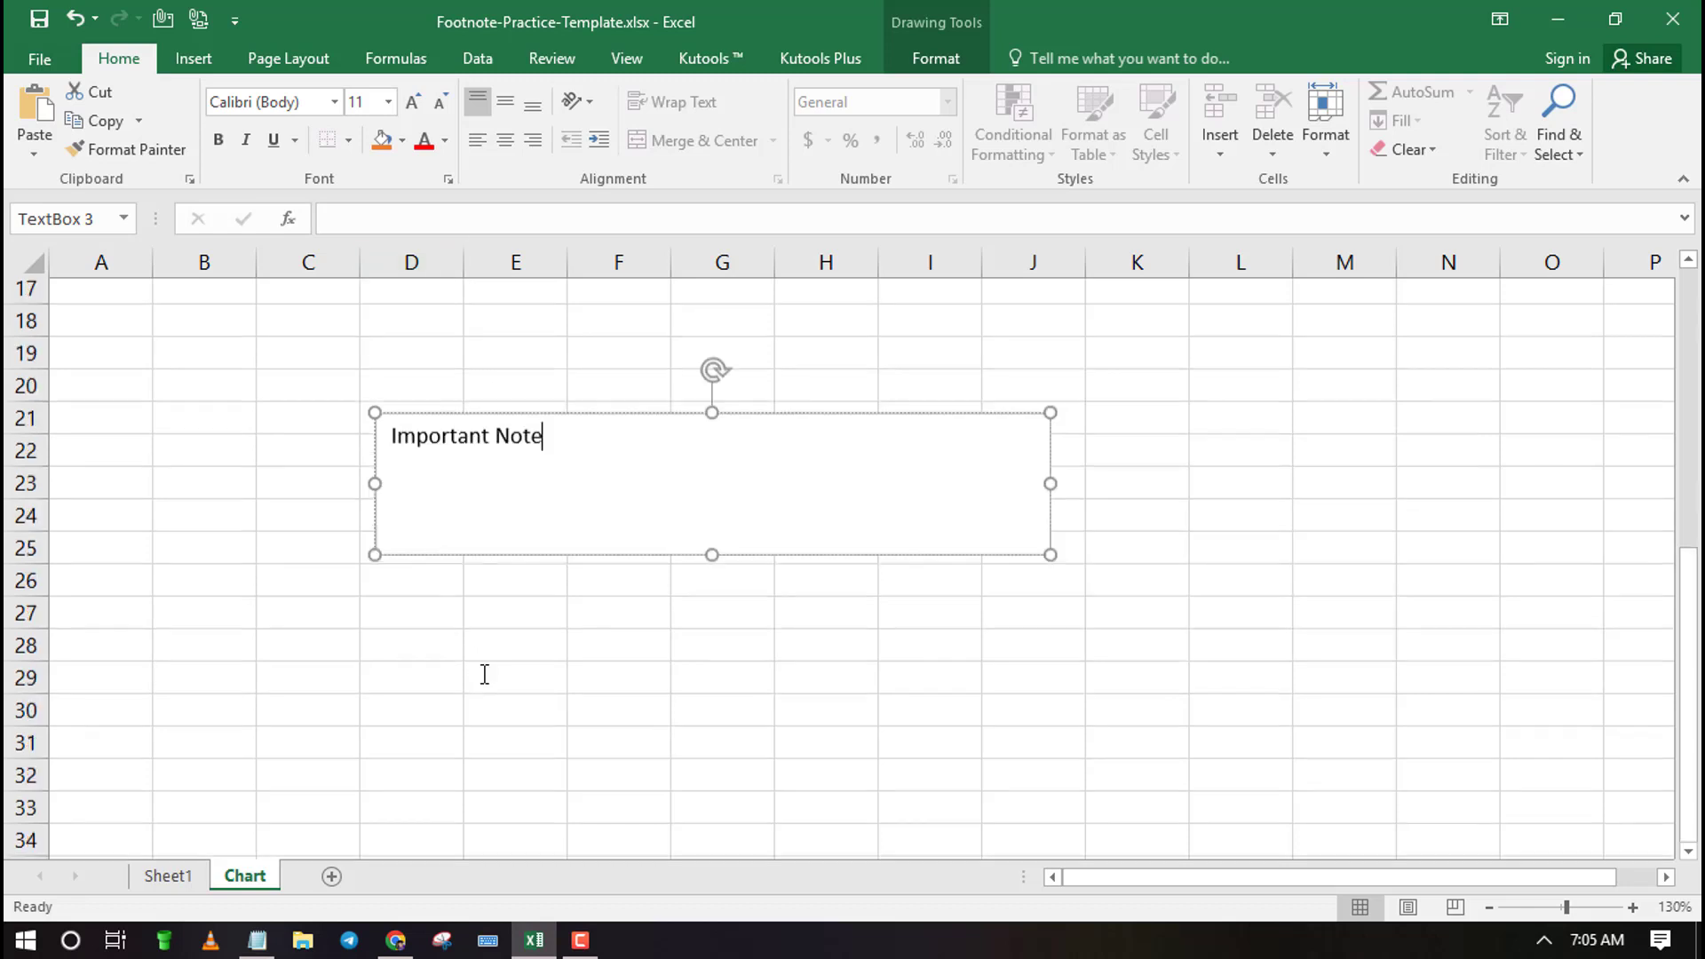
scroll(485, 675, up, 3)
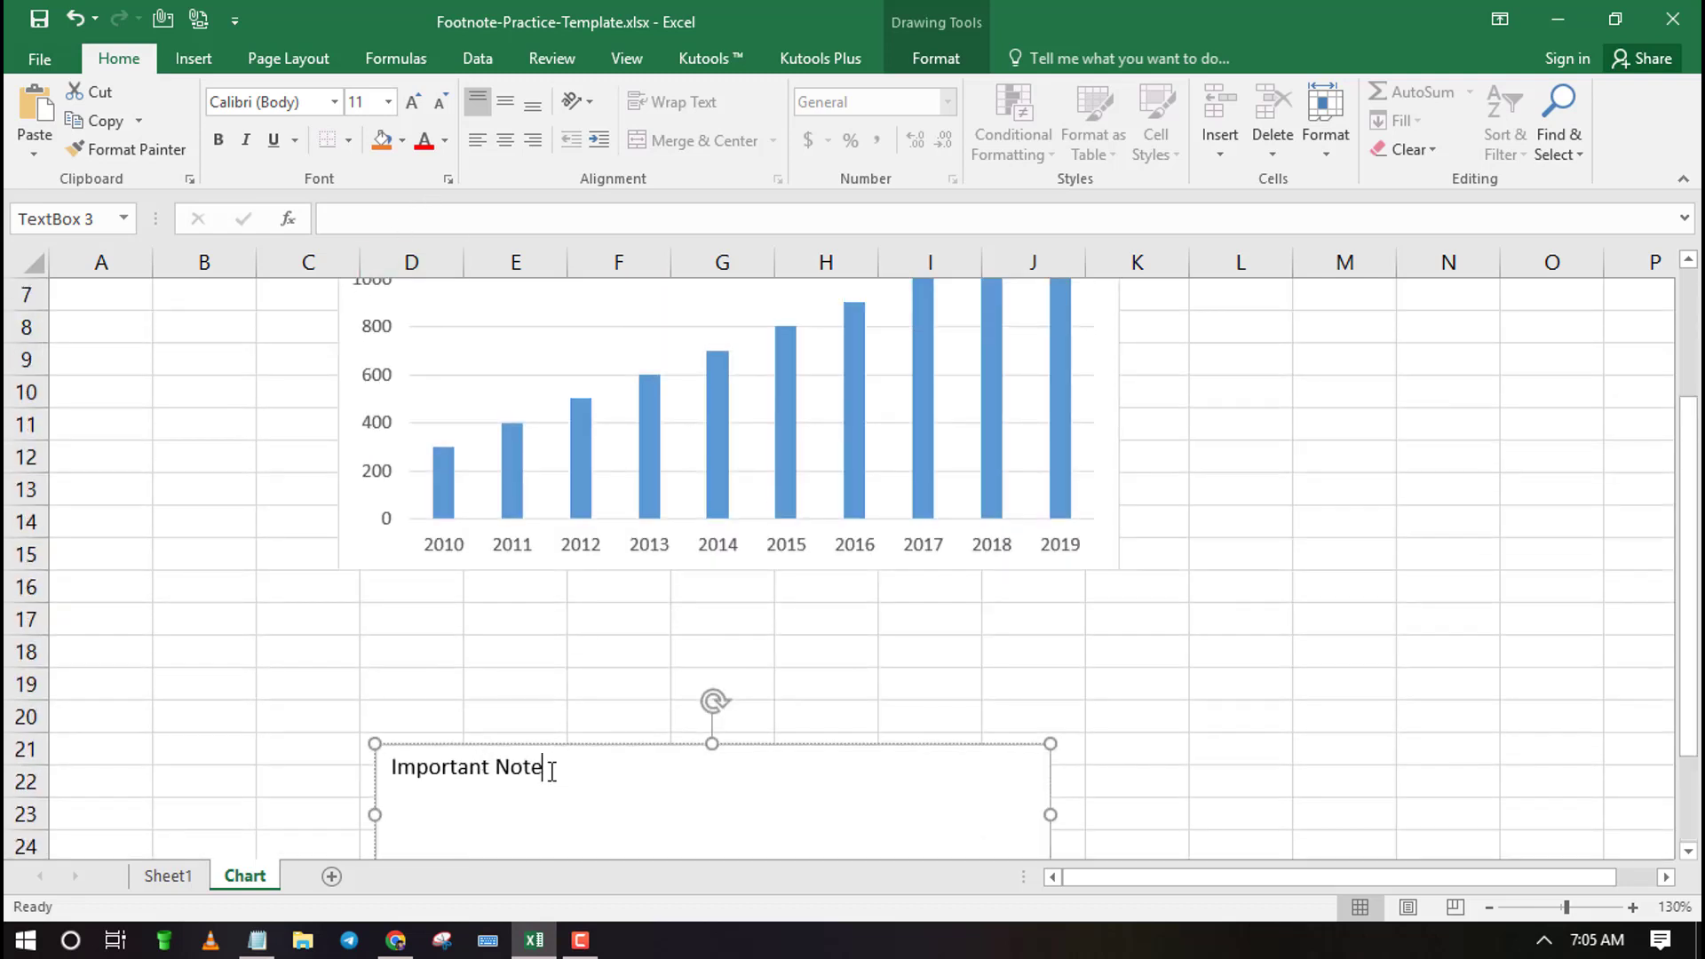
triple_click(467, 771)
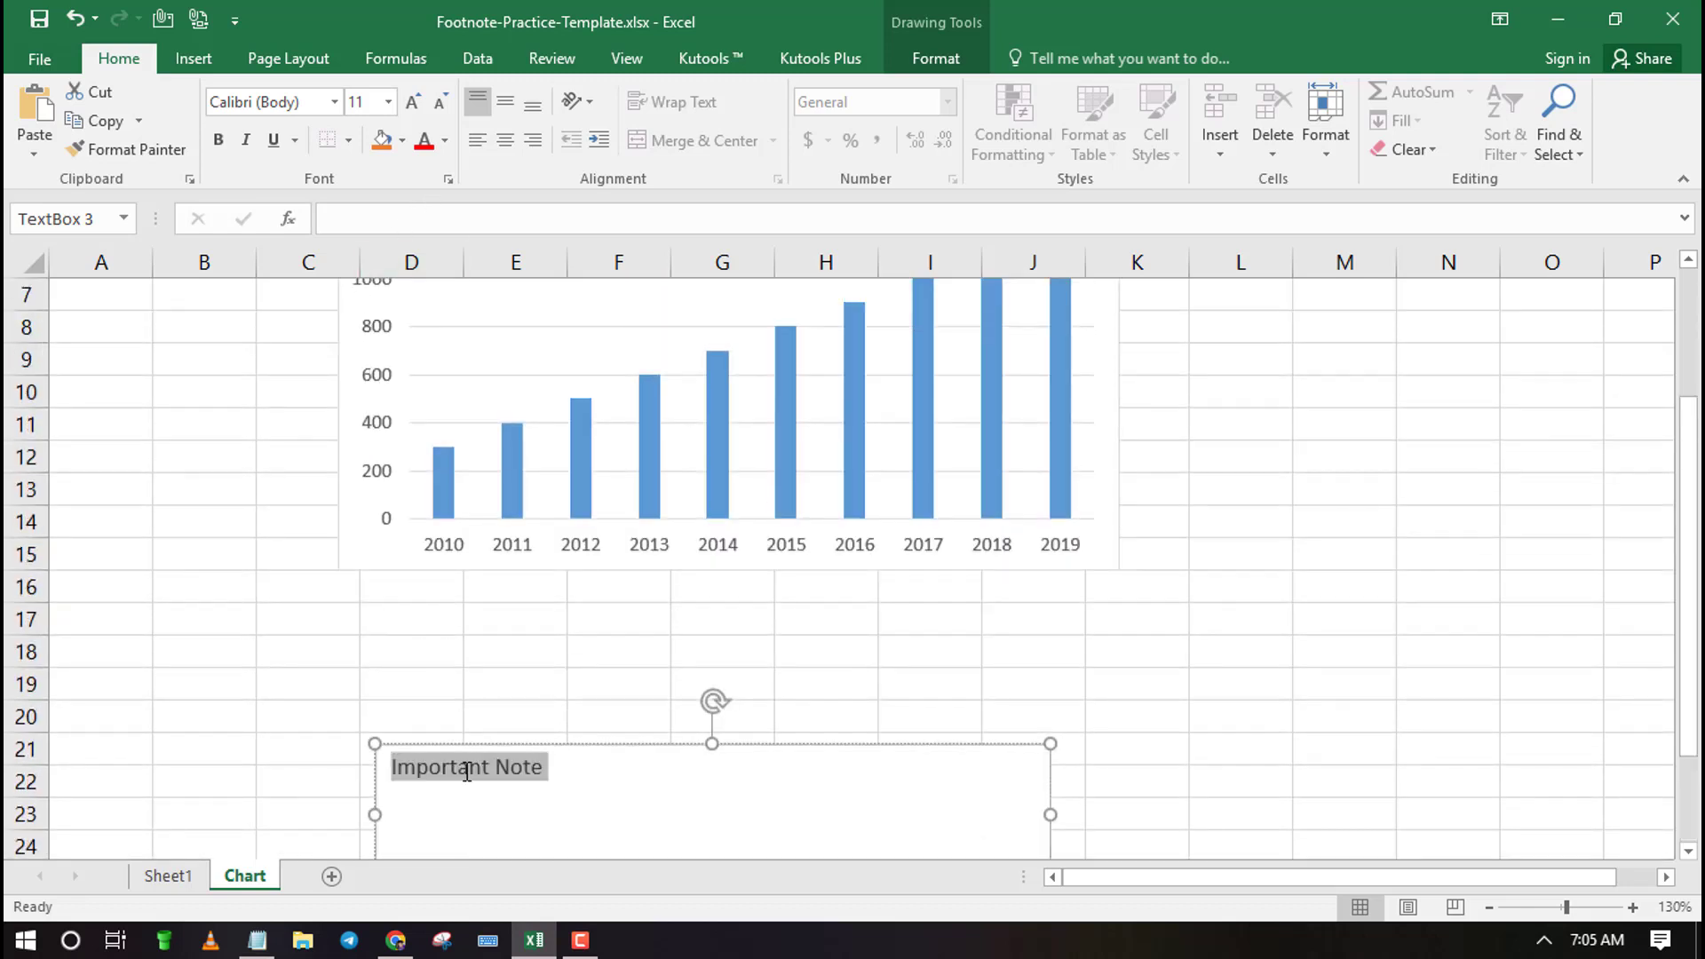
click(424, 141)
click(617, 780)
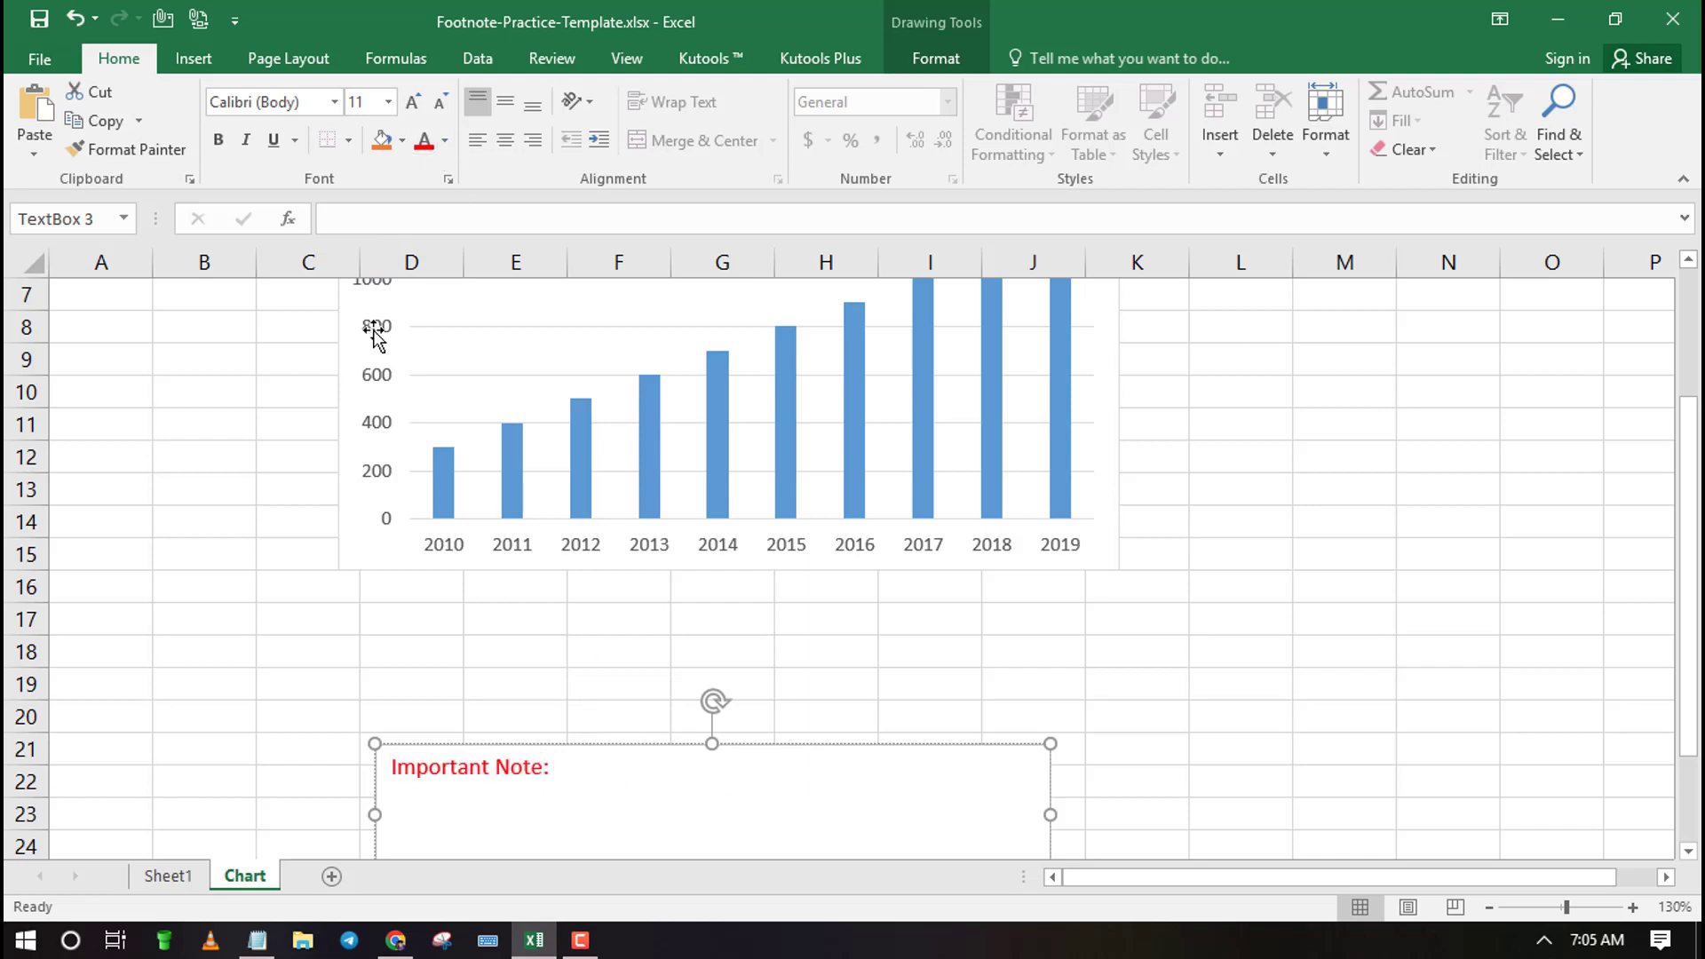
Switch the font colour to Automatic and continue the note with "The prices are in US dollars".
click(445, 141)
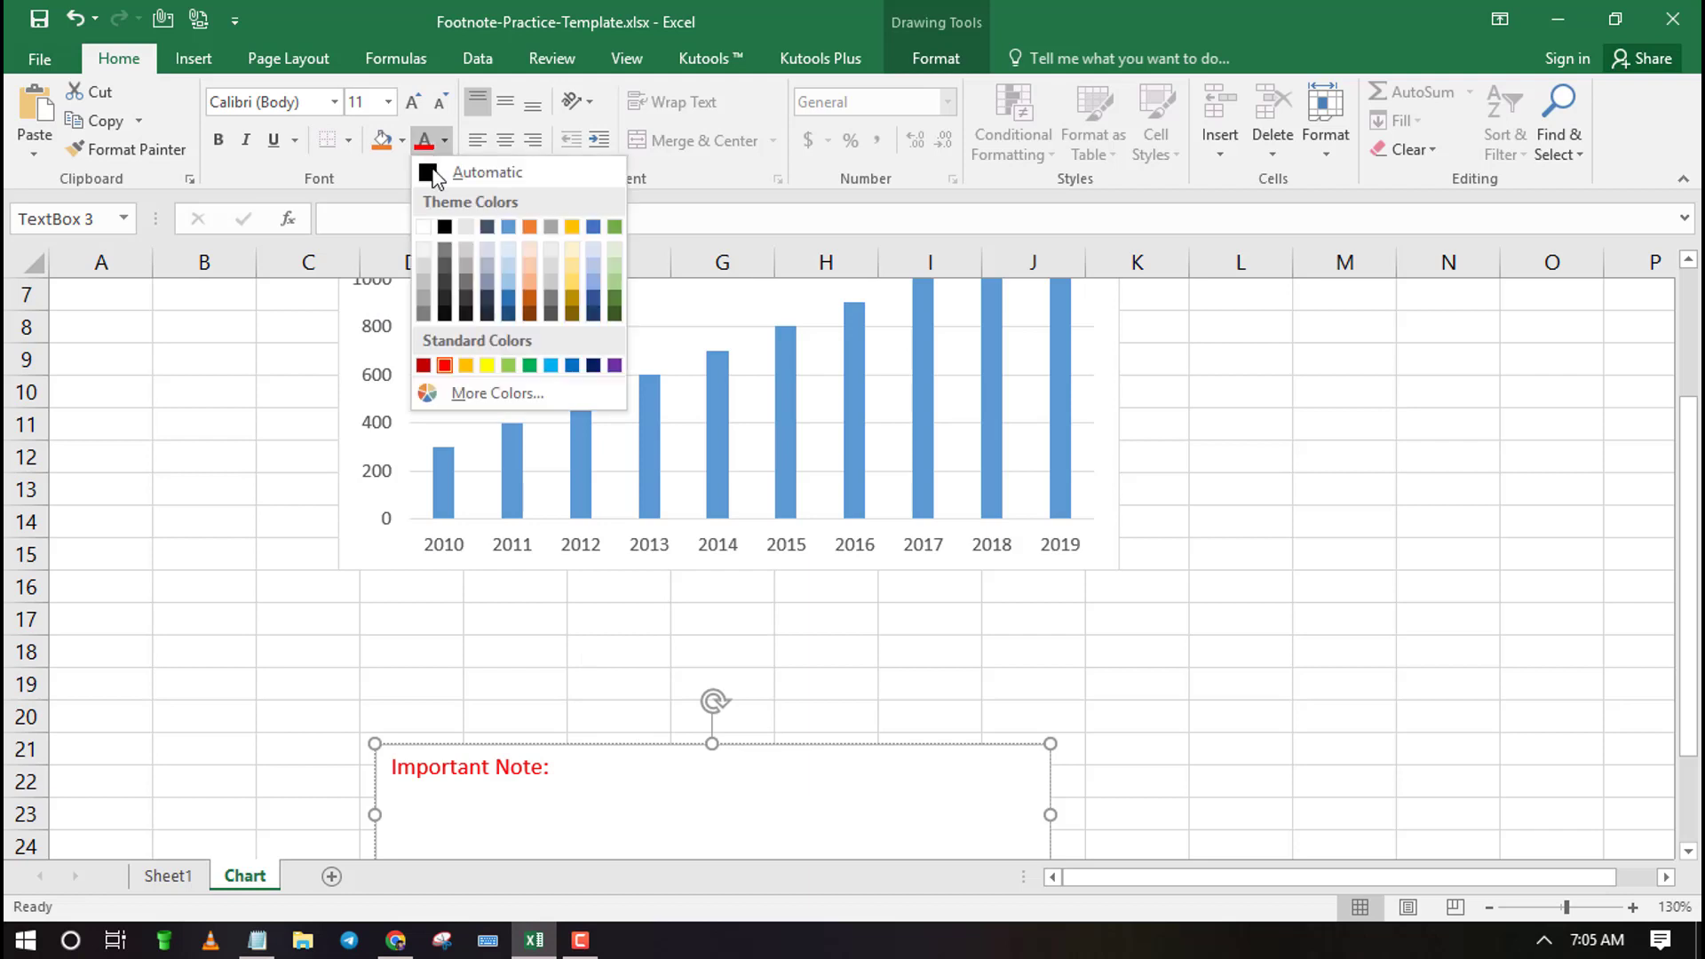
click(435, 170)
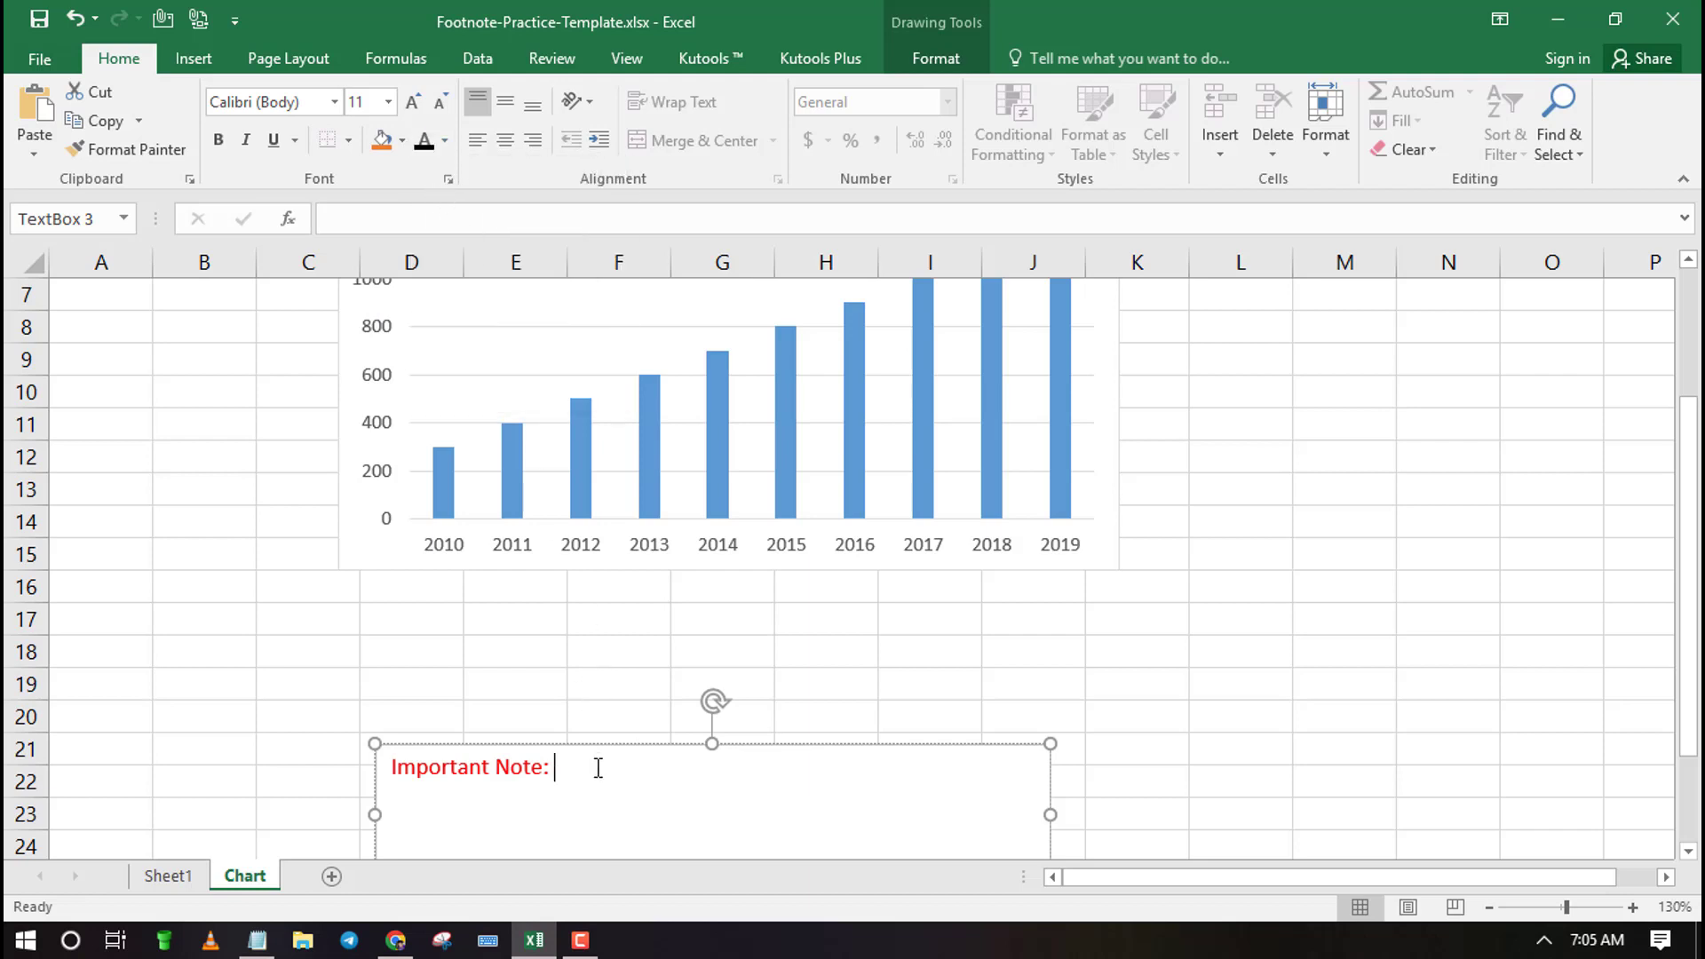
text(The data above)
scroll(598, 769, up, 2)
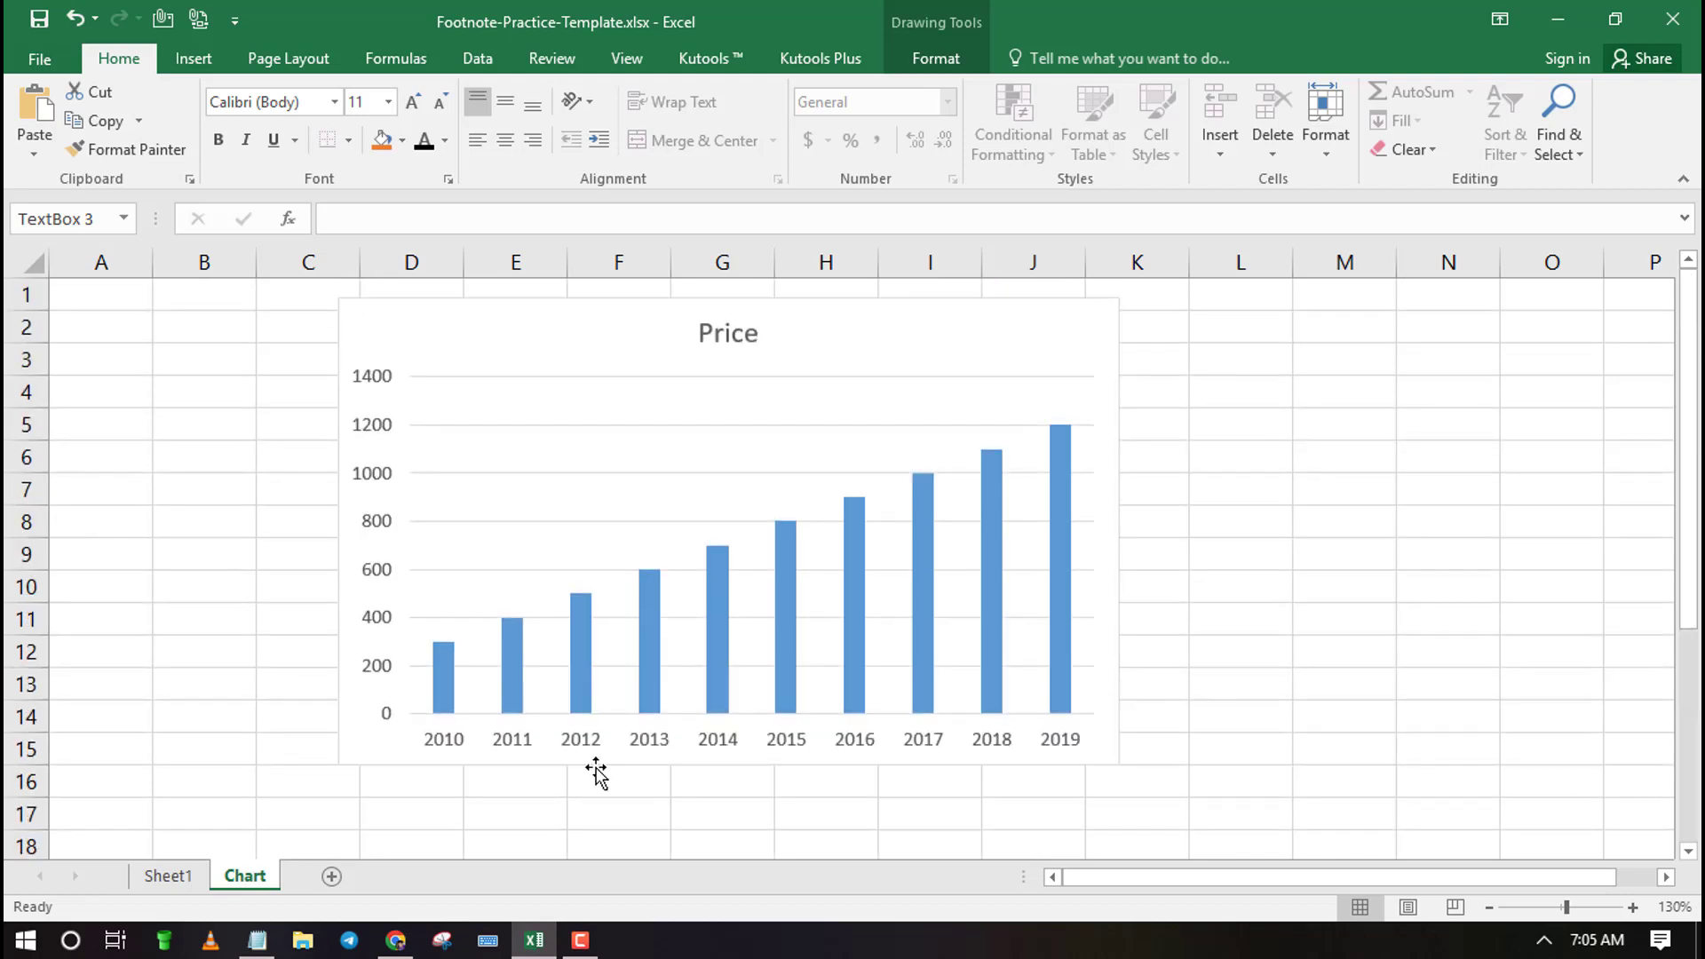
scroll(595, 773, down, 1)
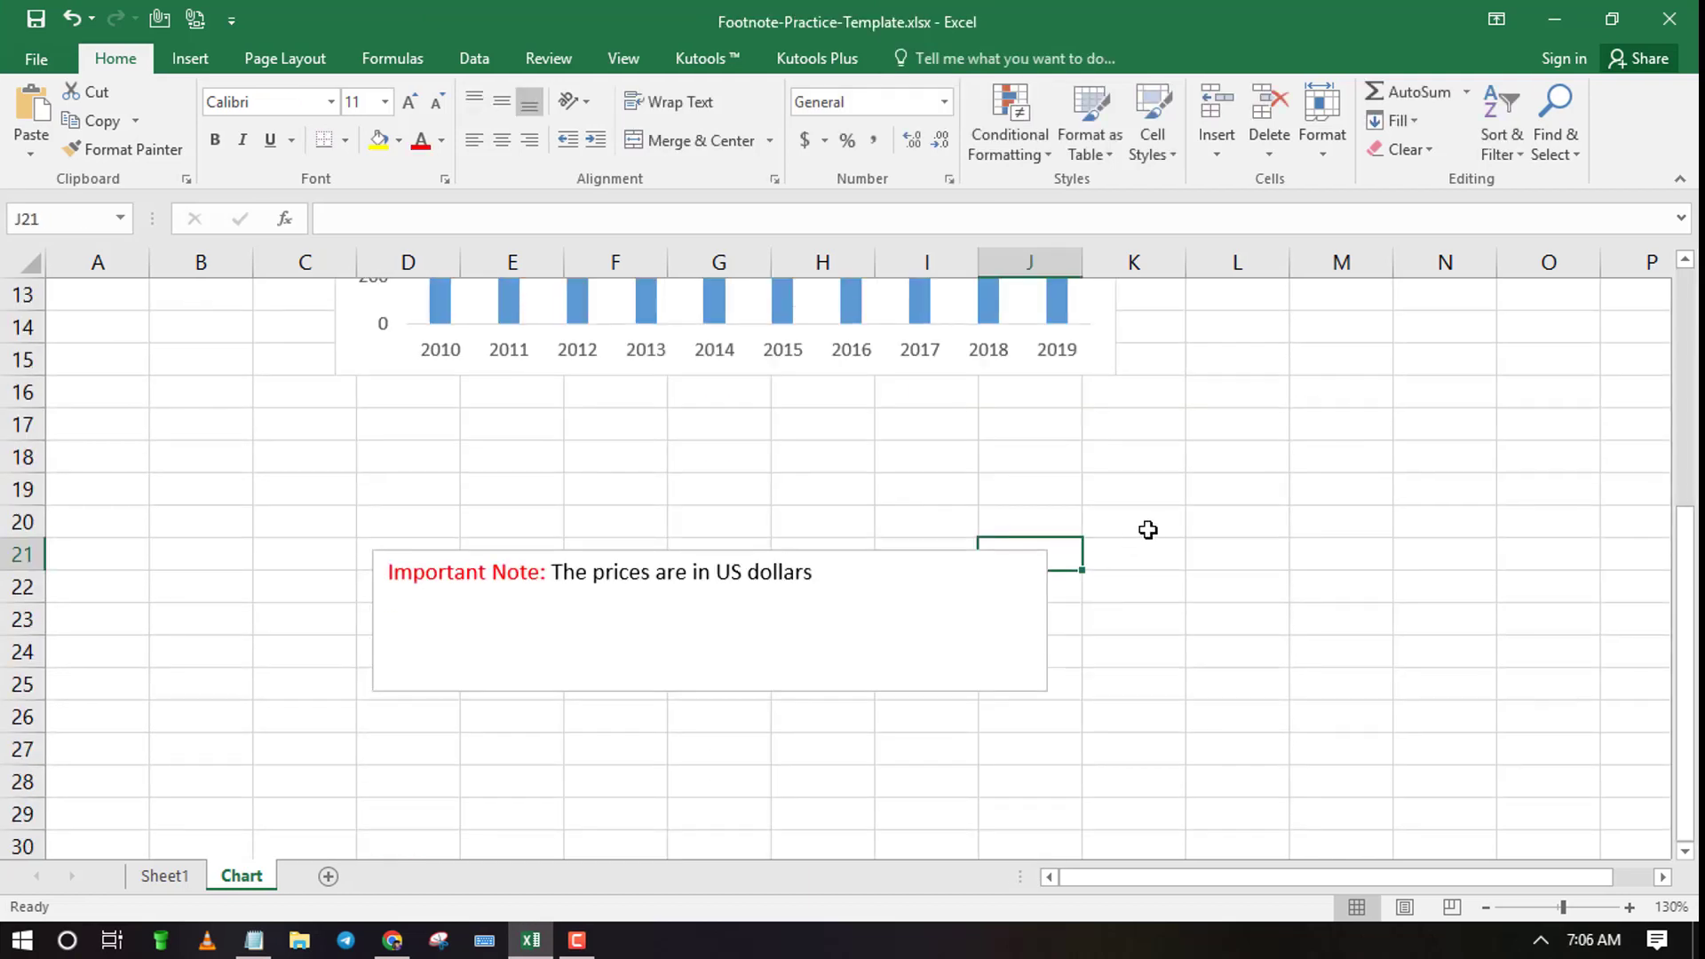
click(1146, 530)
Move the note text box up closer to the Price chart, spanning about columns D to J and rows 17 to 21.
scroll(1111, 573, up, 1)
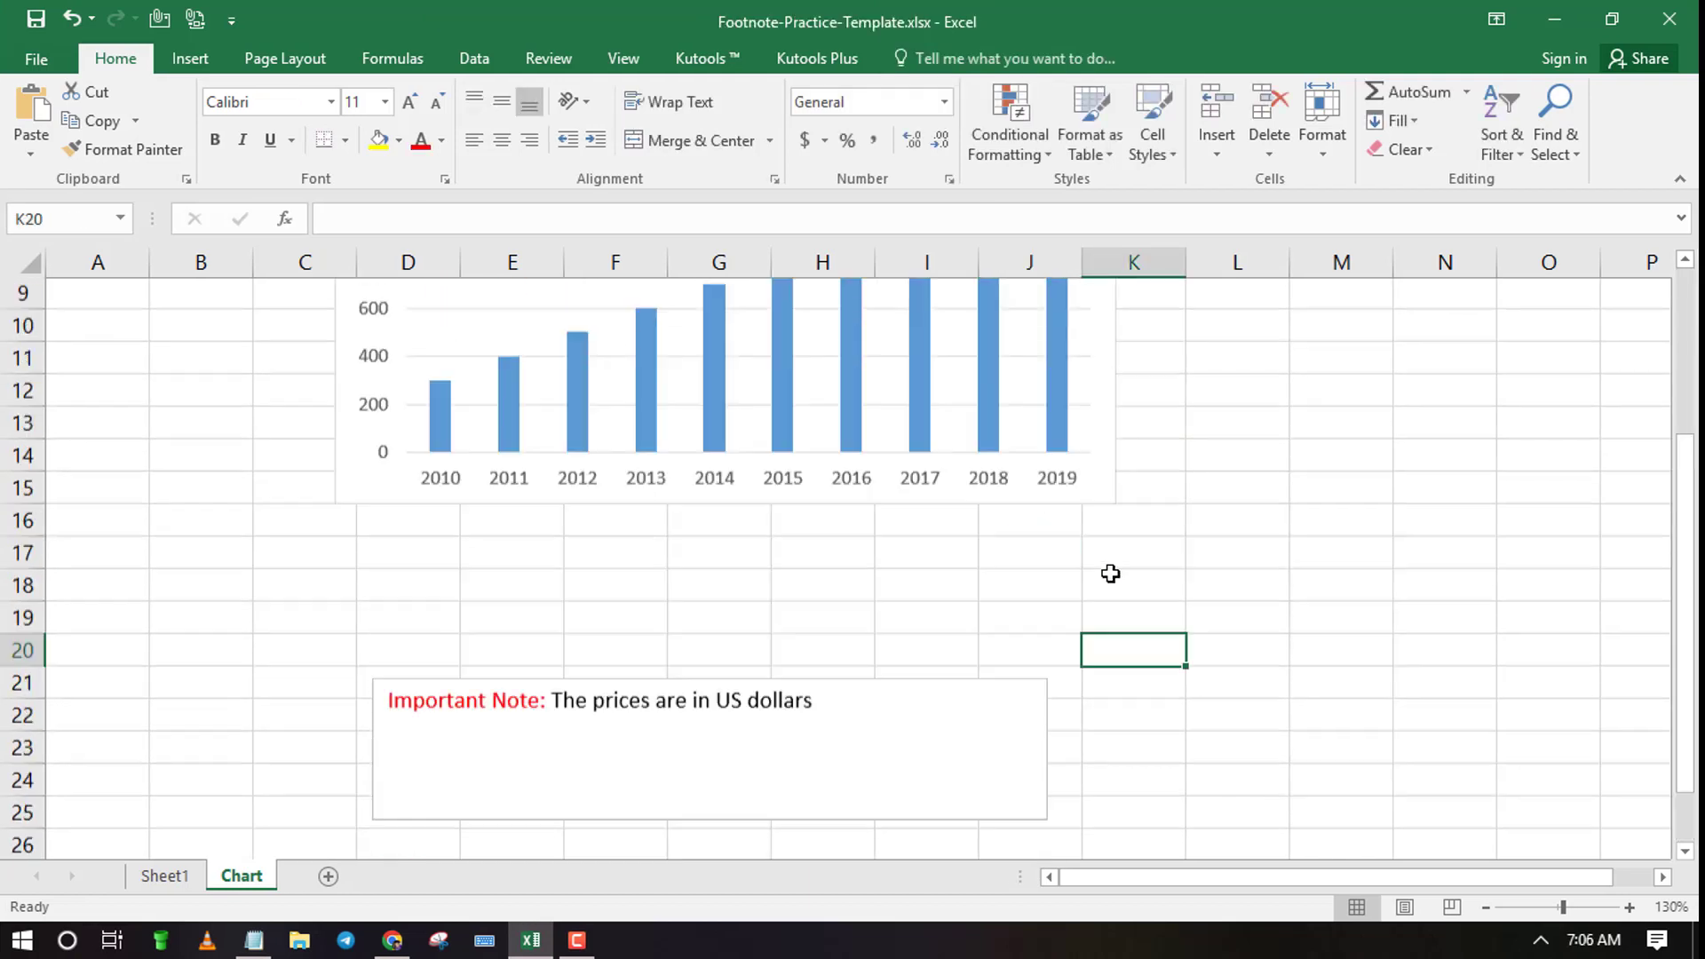
scroll(1110, 574, up, 3)
scroll(1110, 577, down, 4)
click(1005, 578)
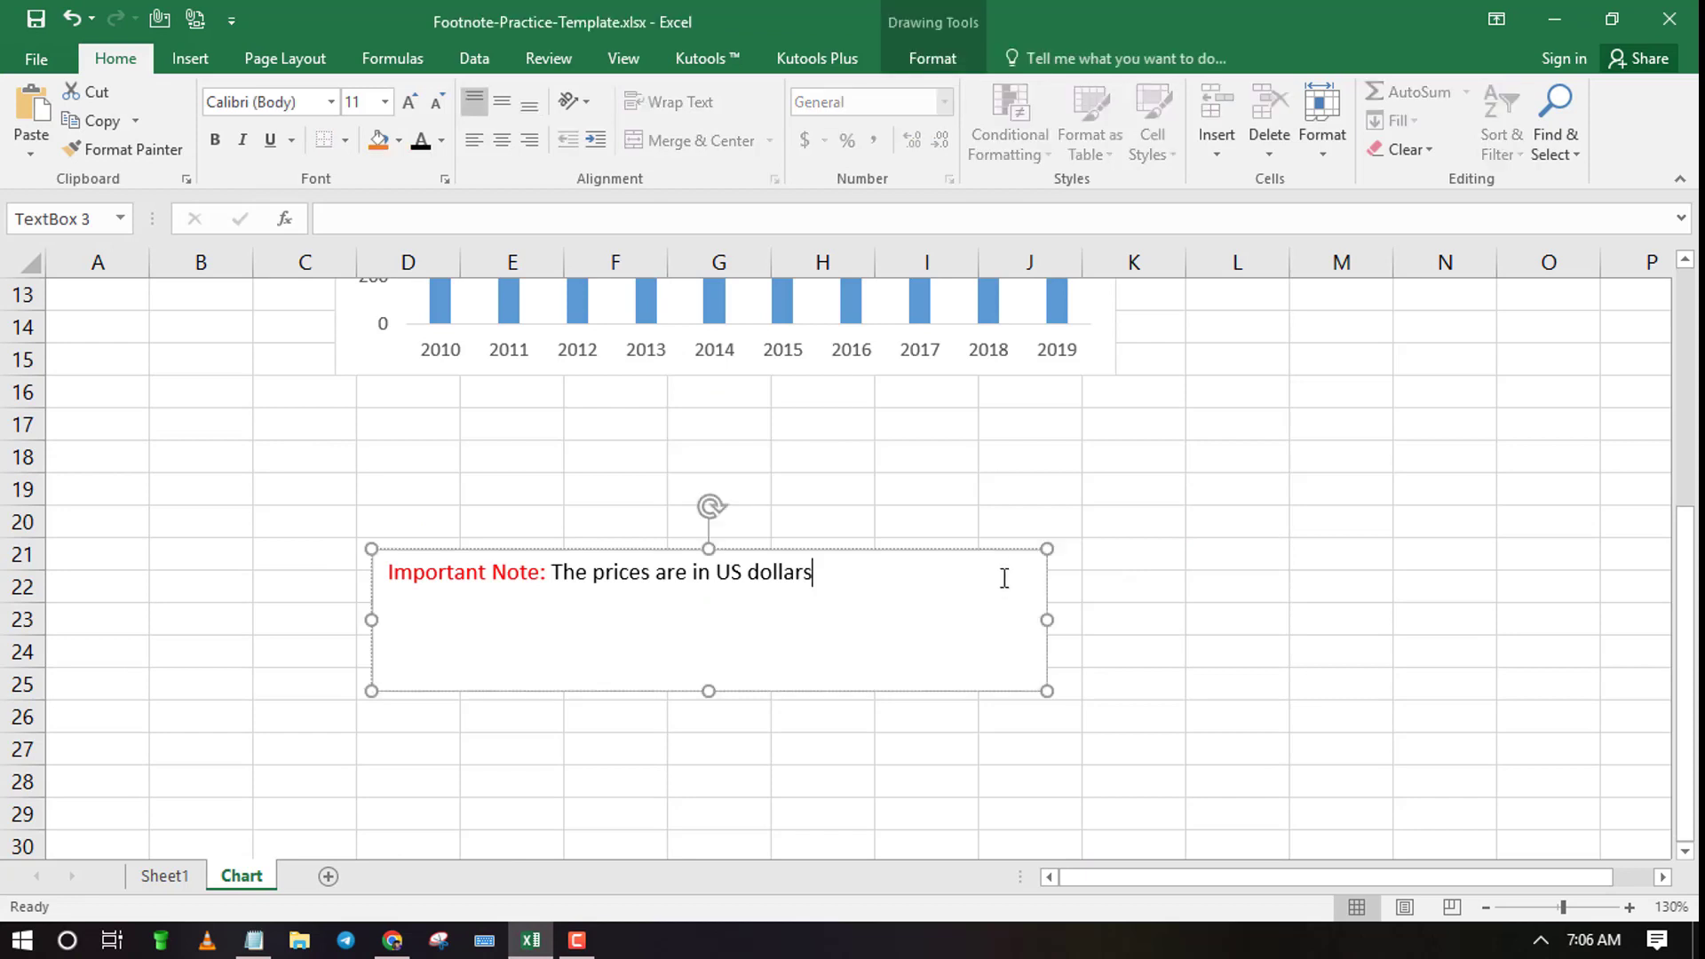
drag(1035, 552, 1054, 425)
scroll(1119, 480, up, 4)
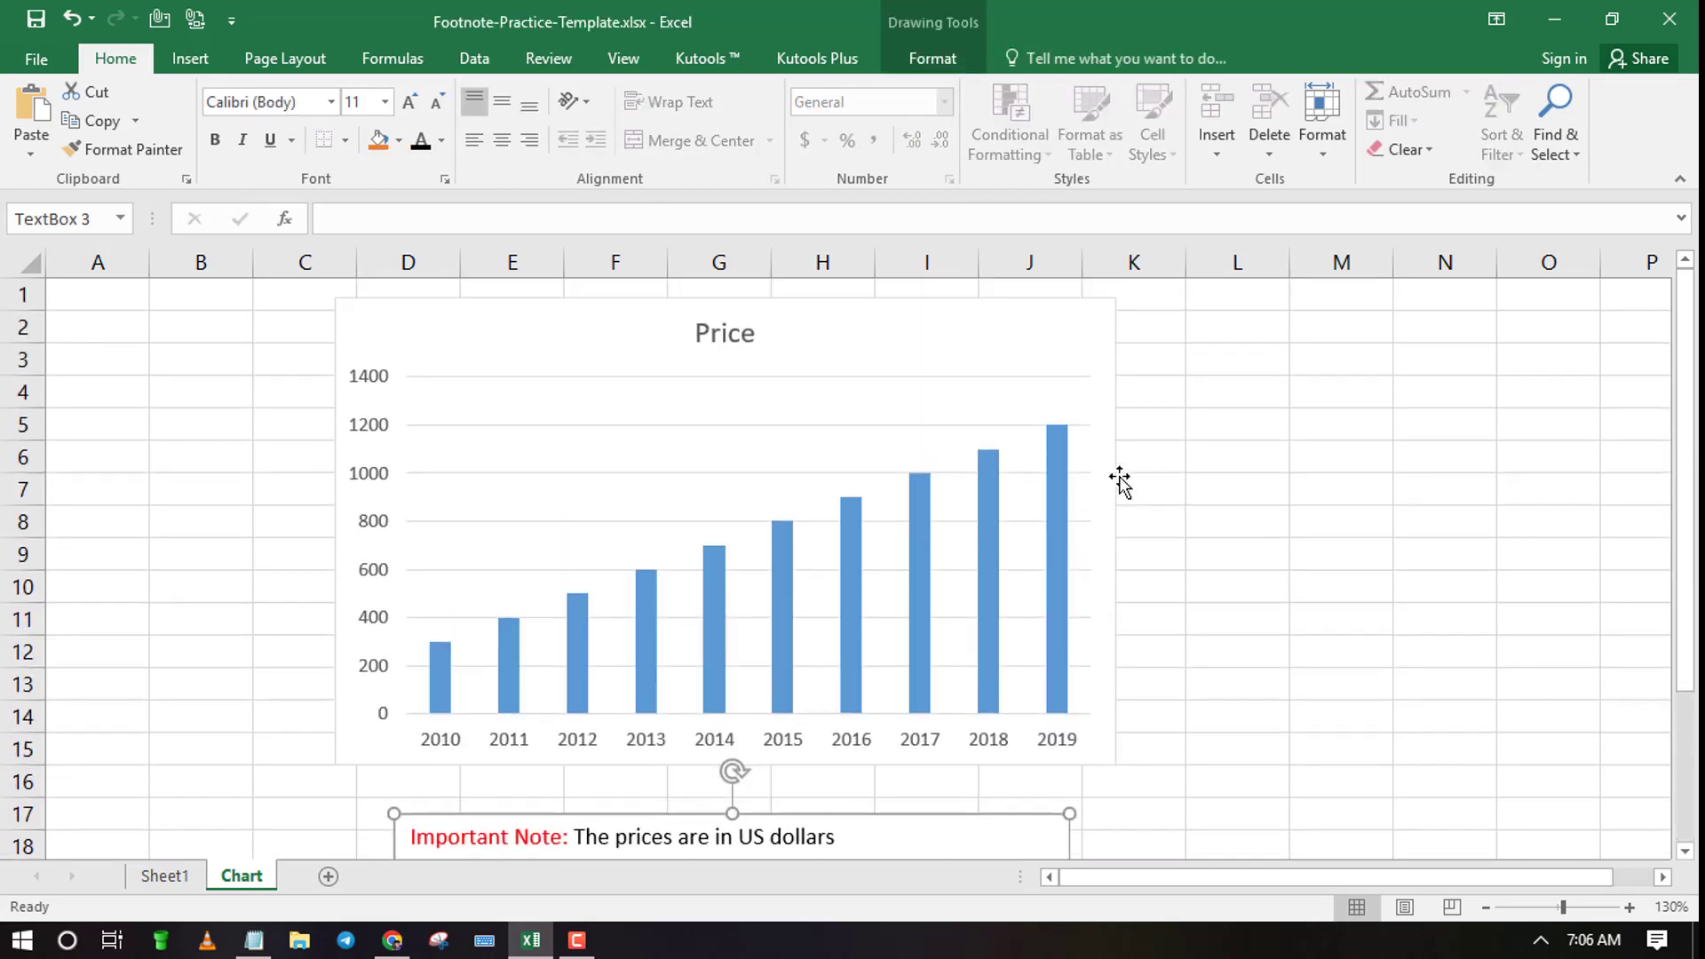
scroll(1035, 498, down, 2)
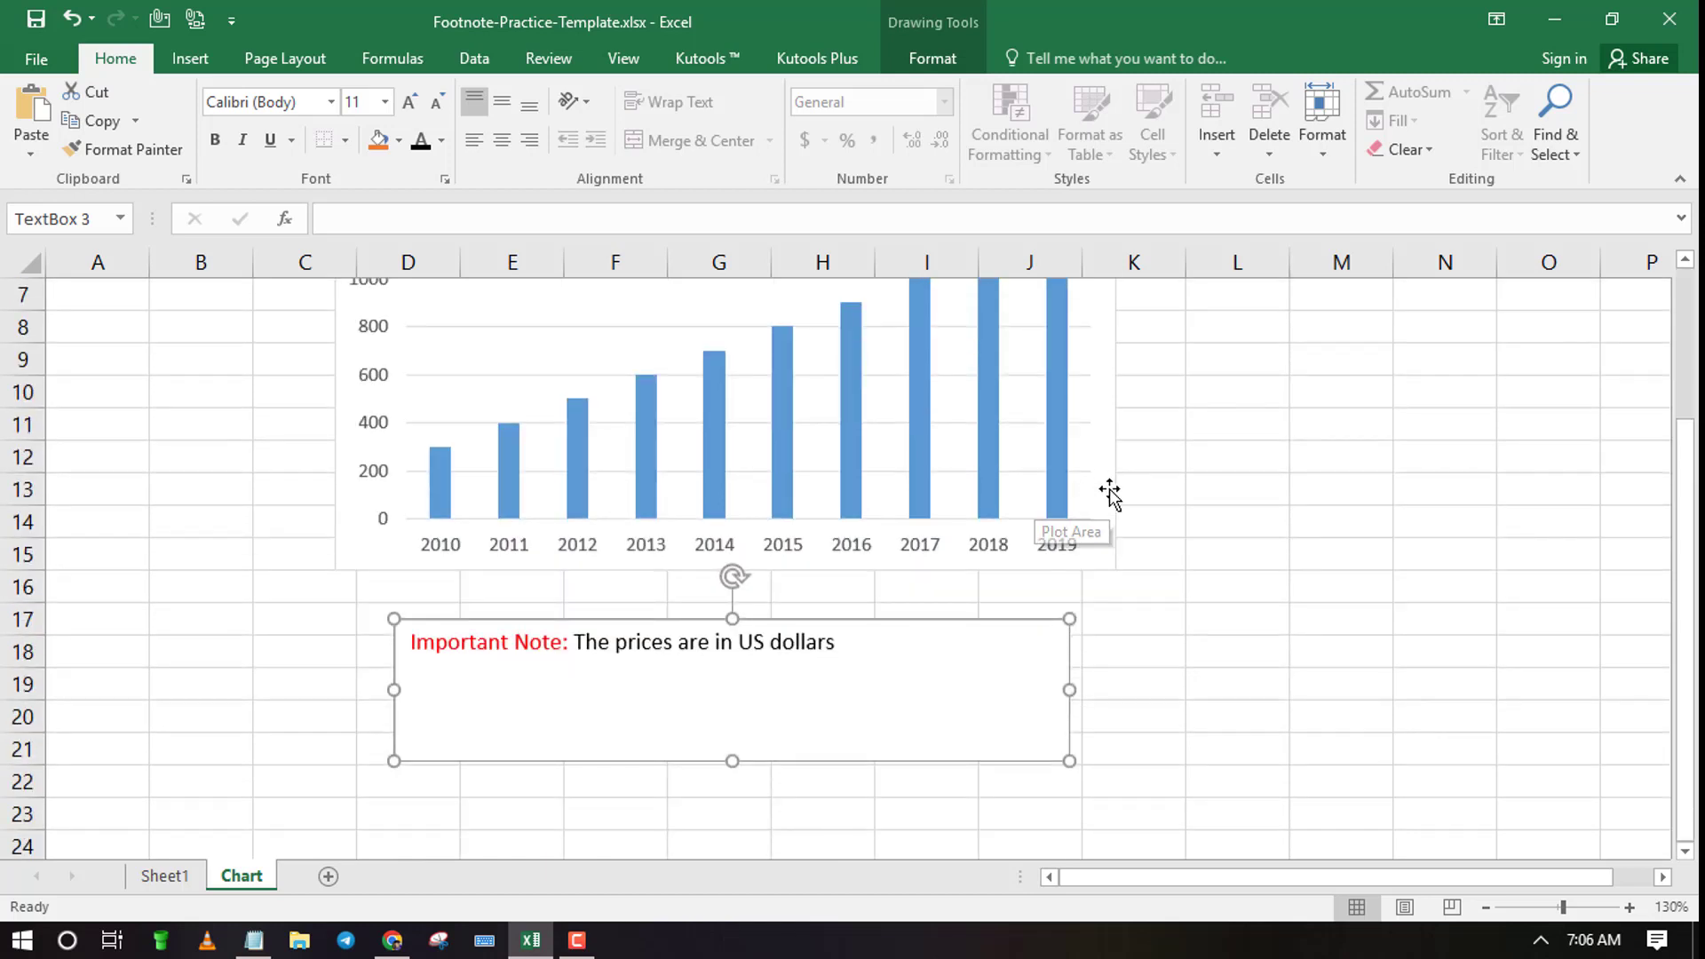
click(1266, 516)
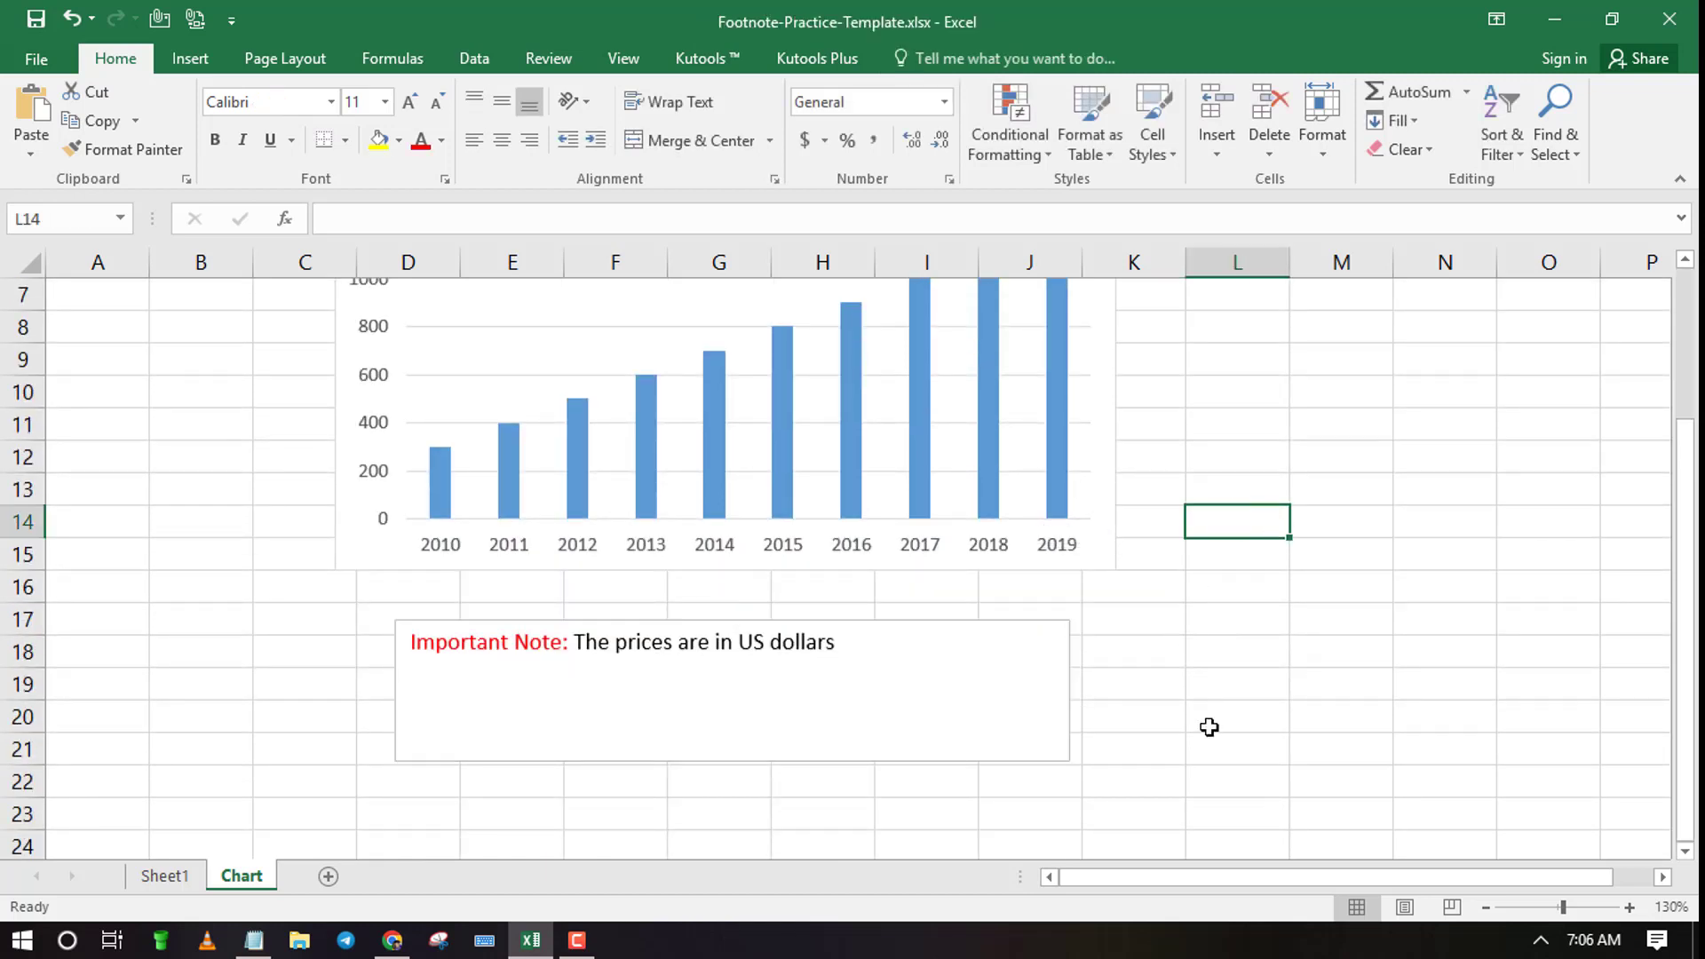
scroll(1209, 730, up, 2)
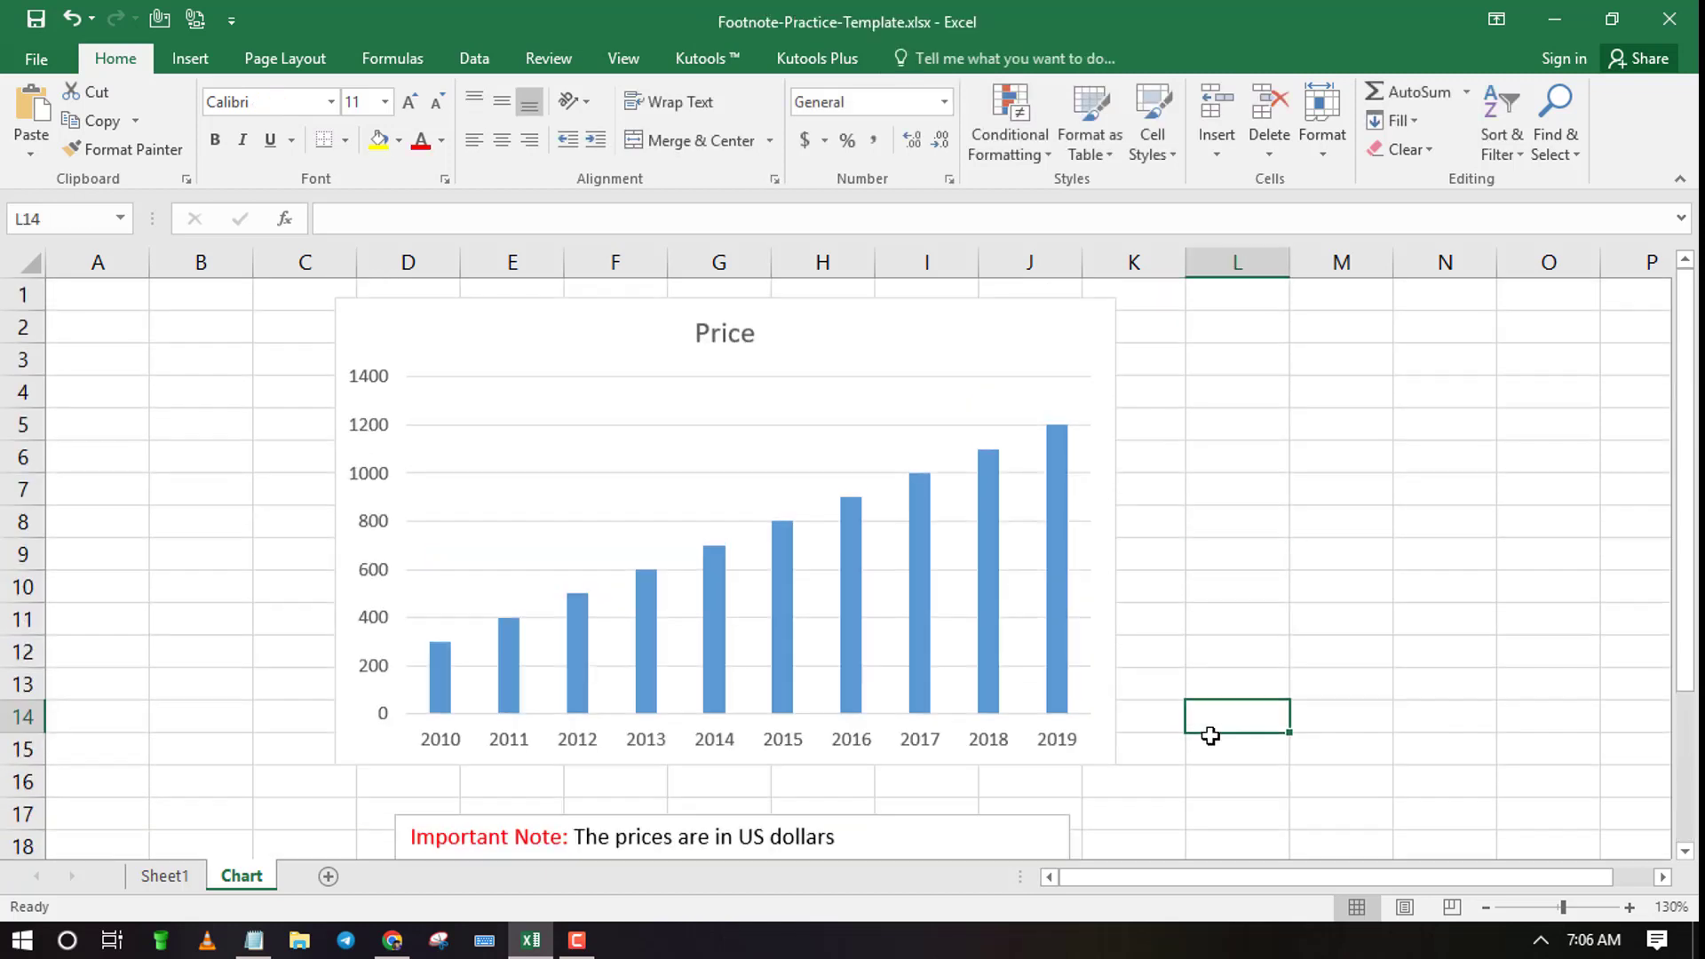
On Sheet1, replace the Price header in F3 with the formula ="Price"&CHAR(185) to add a superscript 1.
click(176, 882)
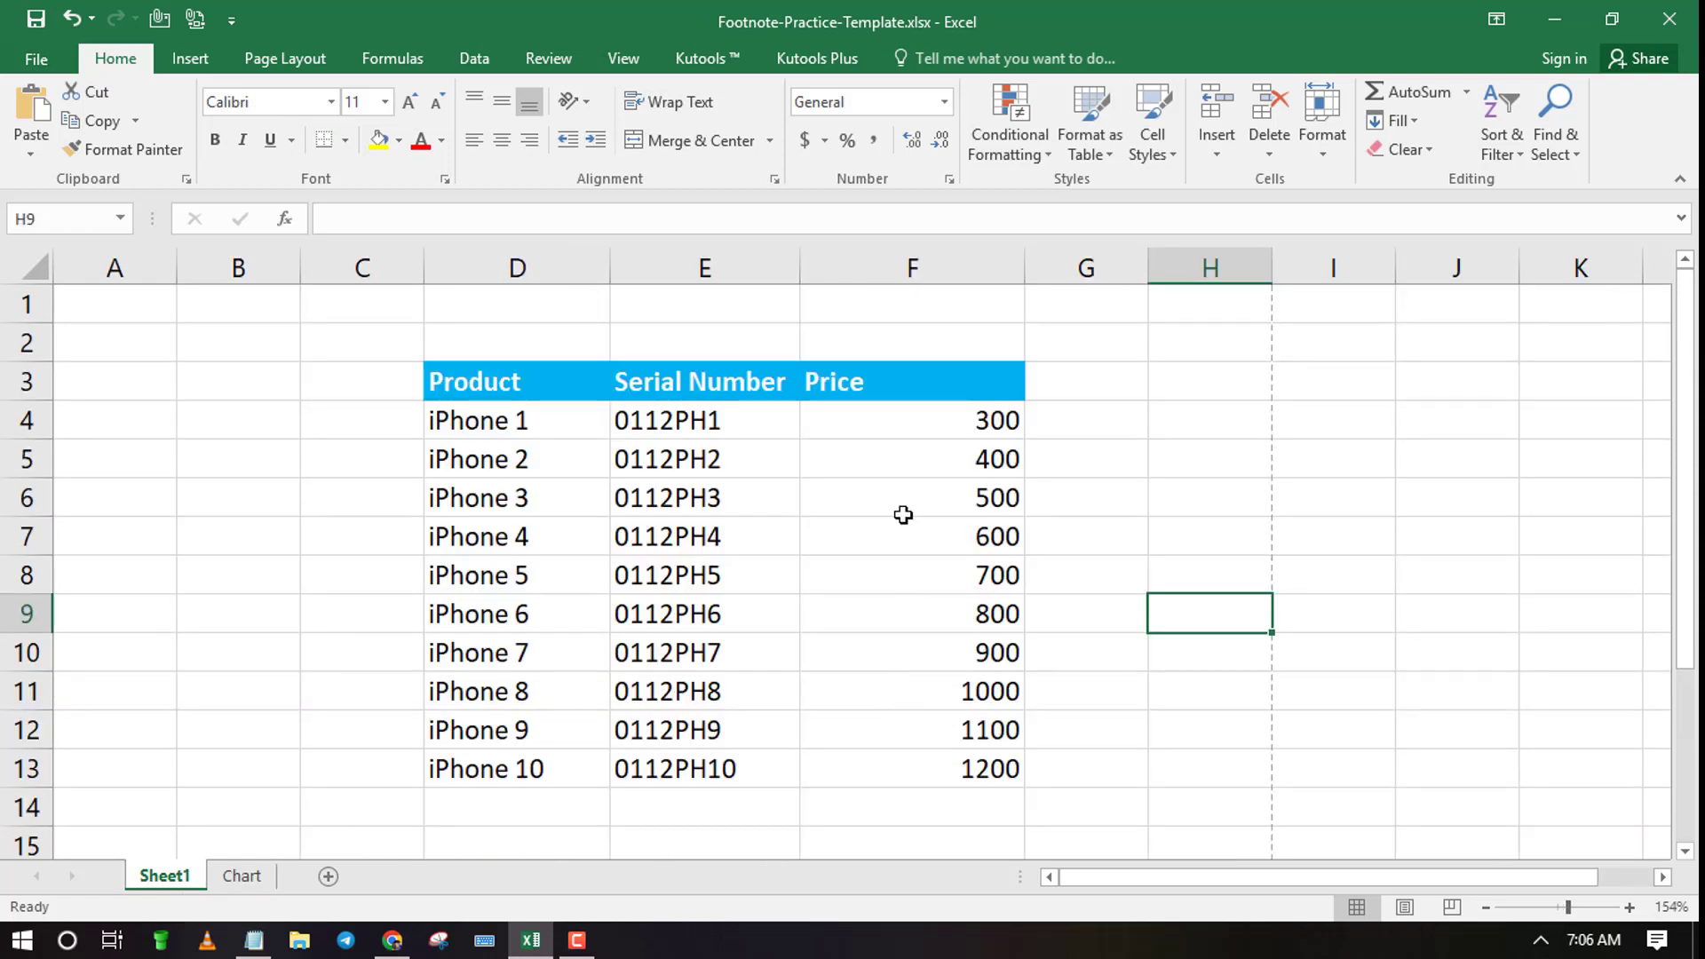
click(931, 367)
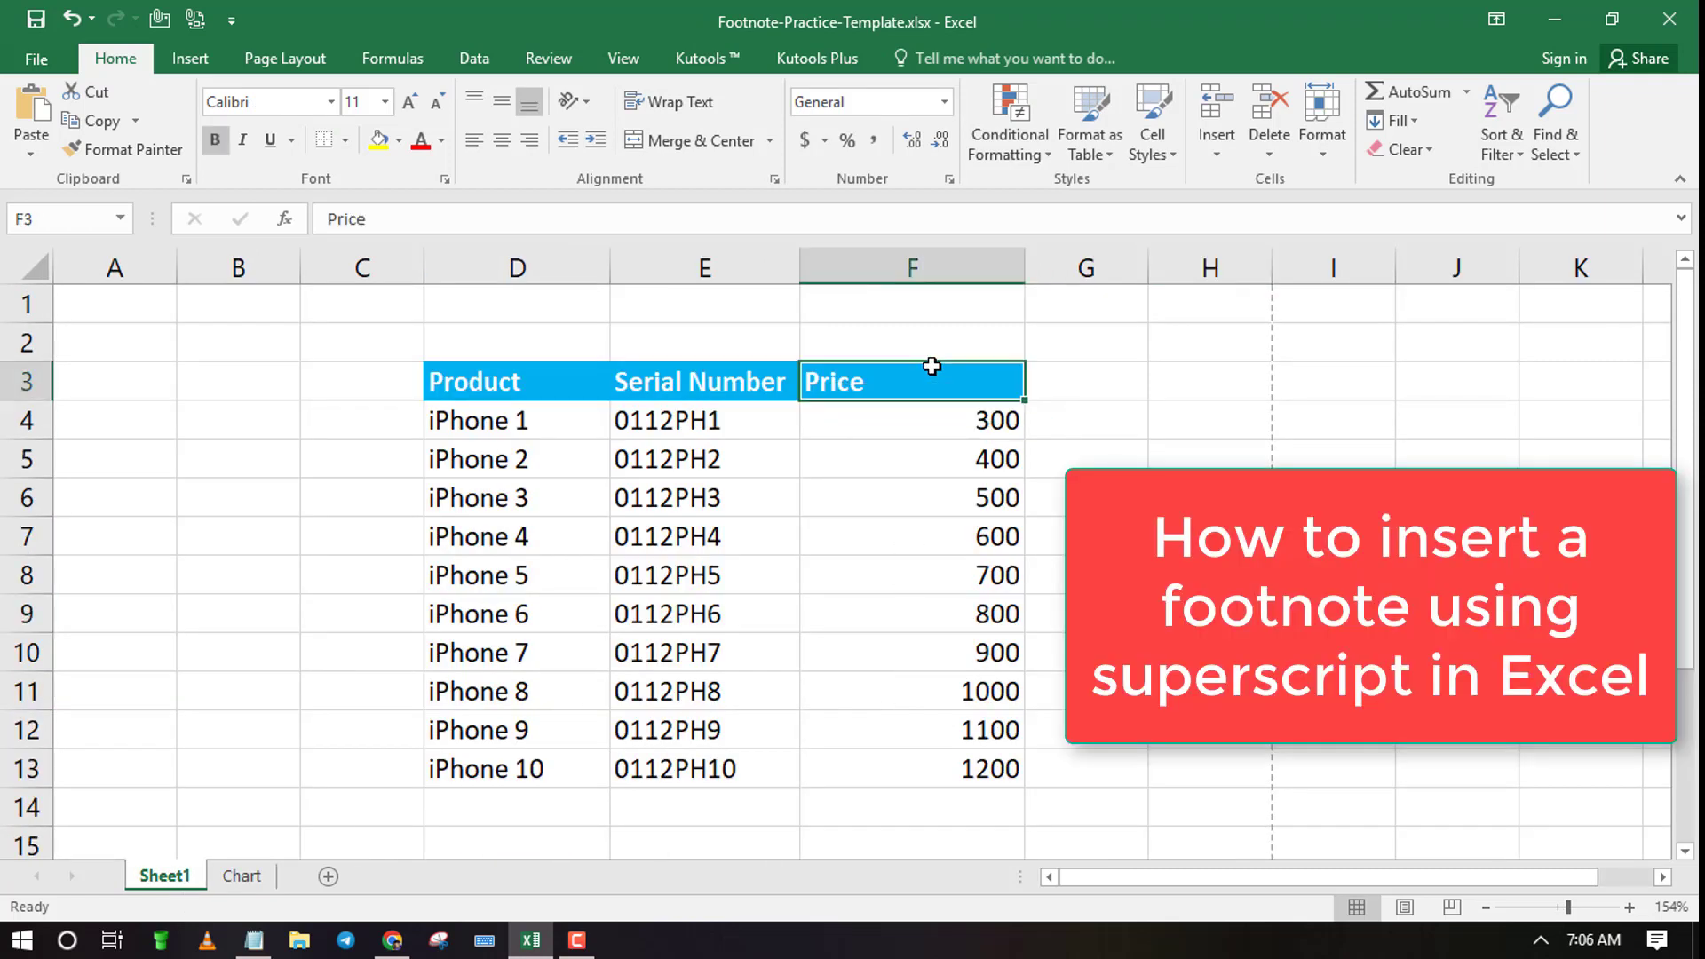
click(326, 219)
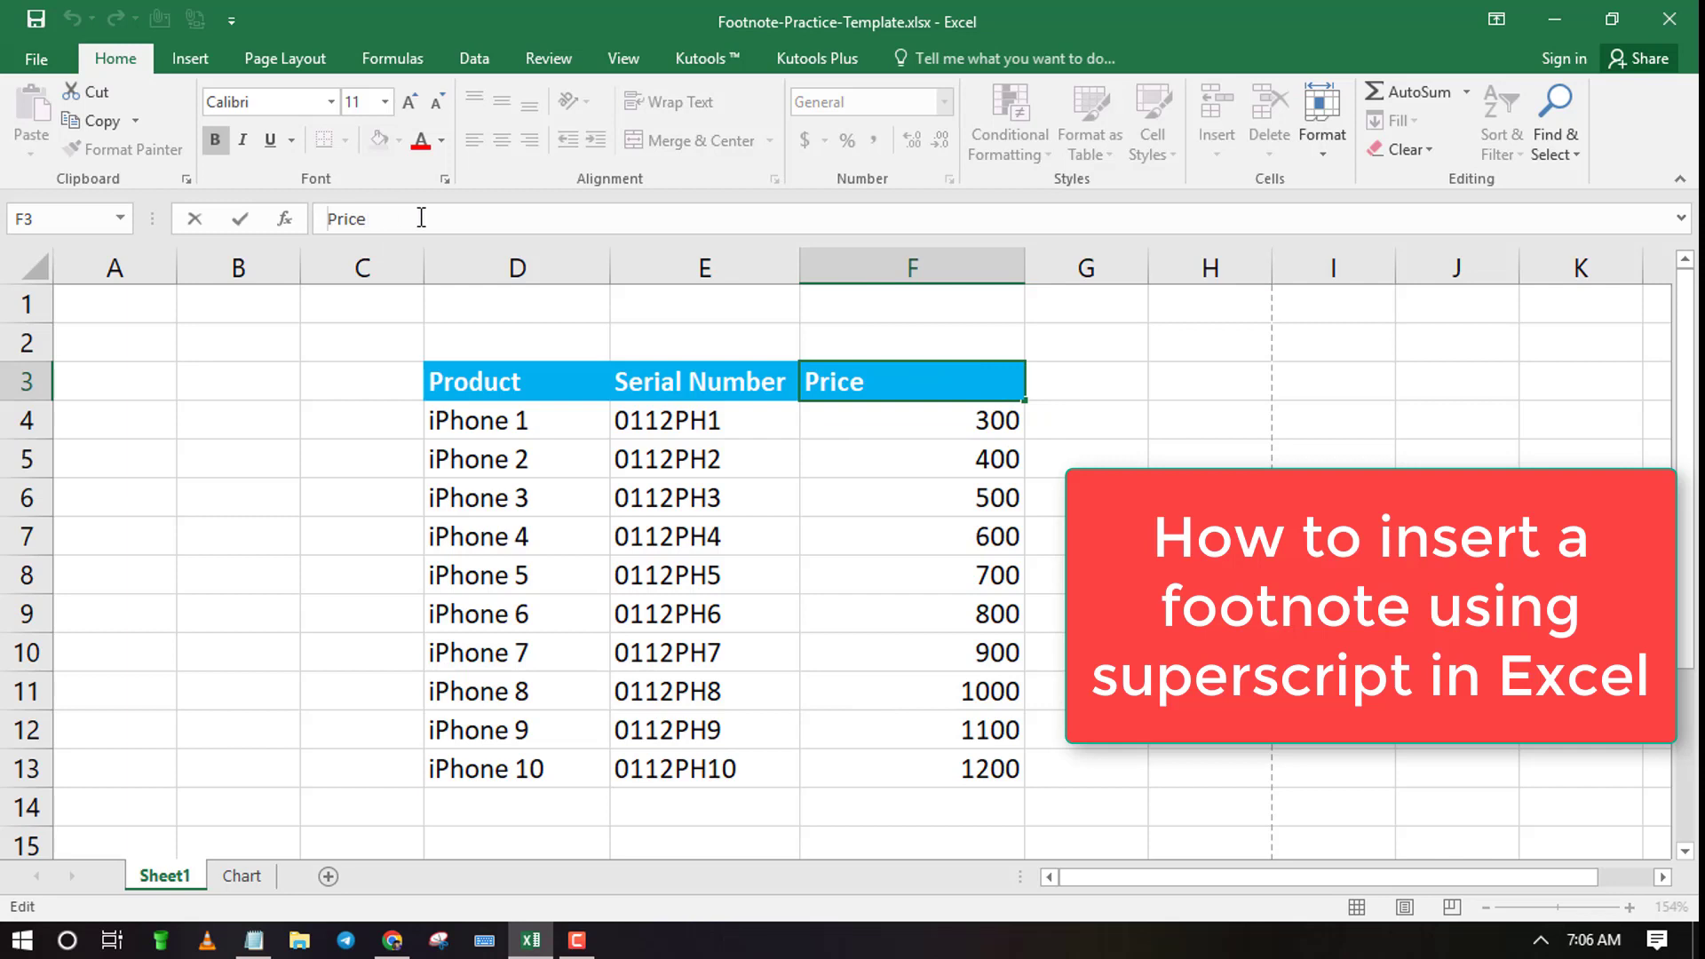
text(="Price)
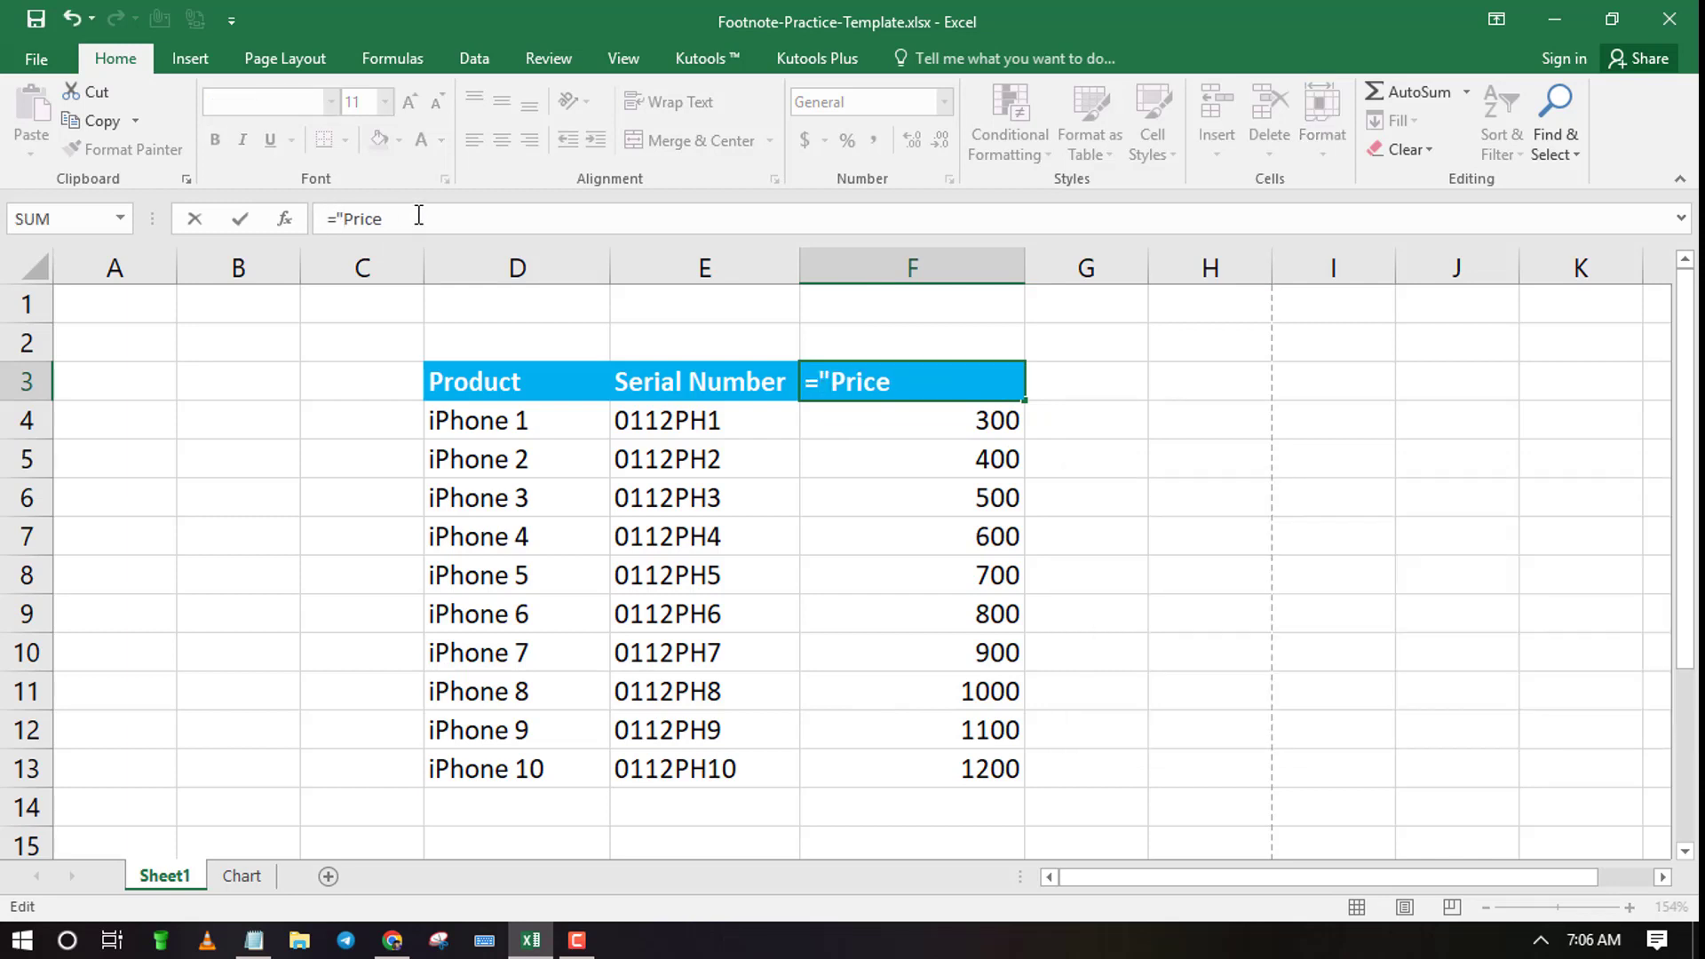
text(")
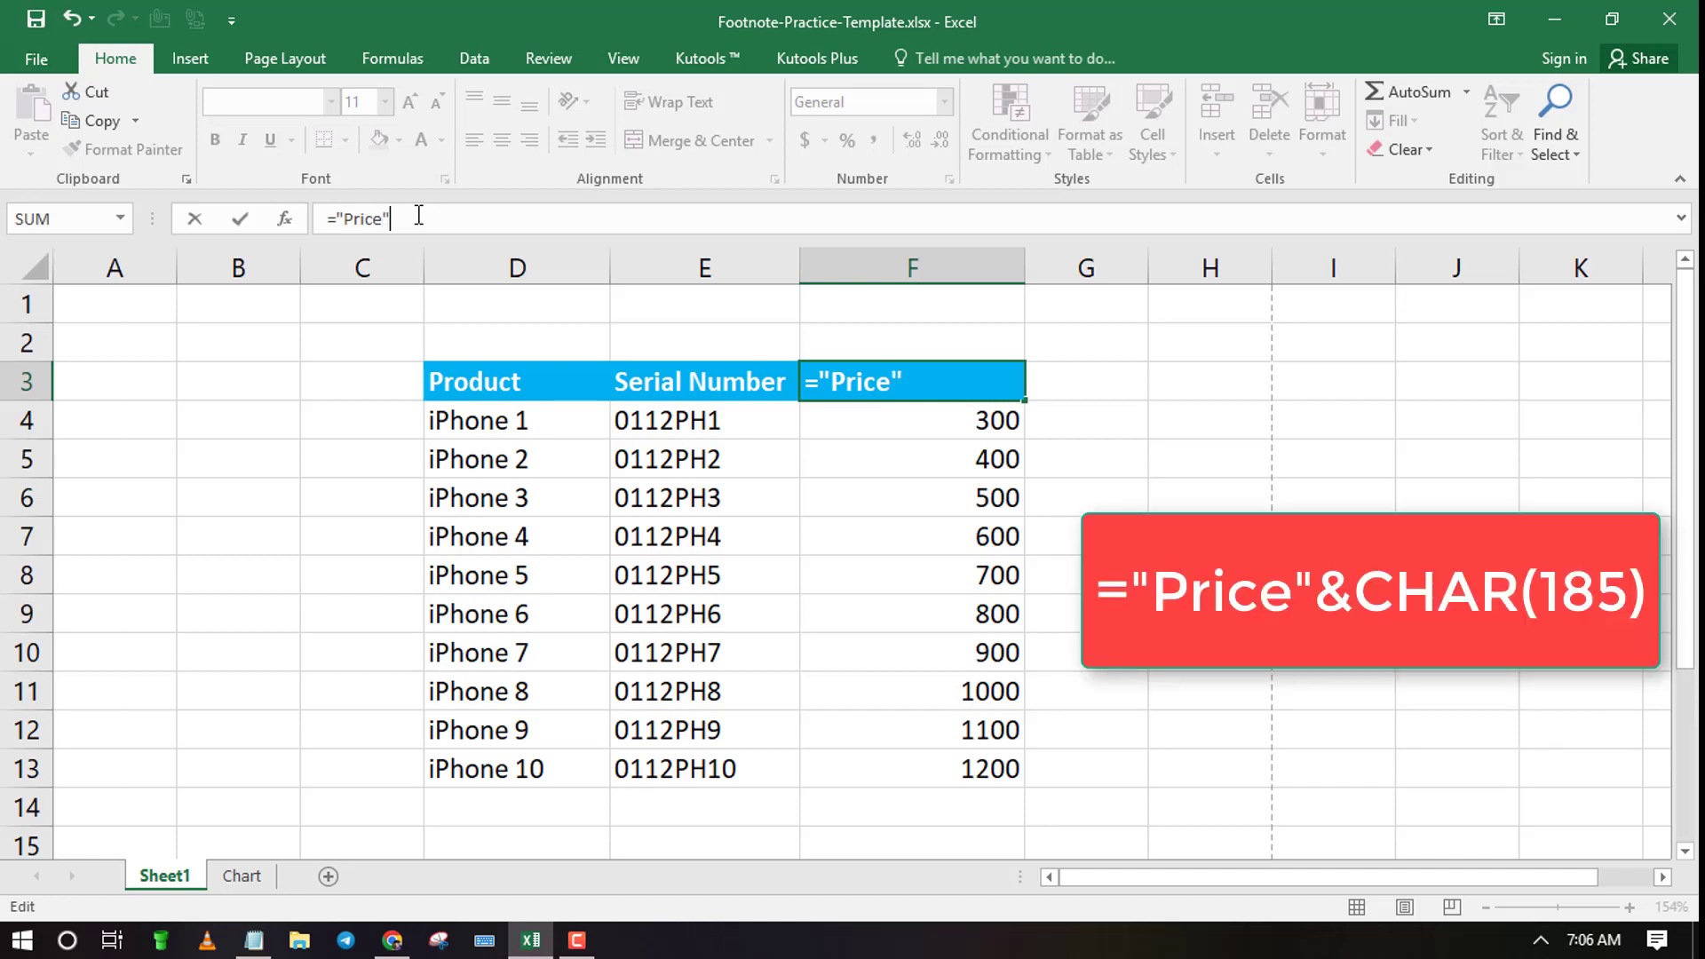
text(&CHAR)
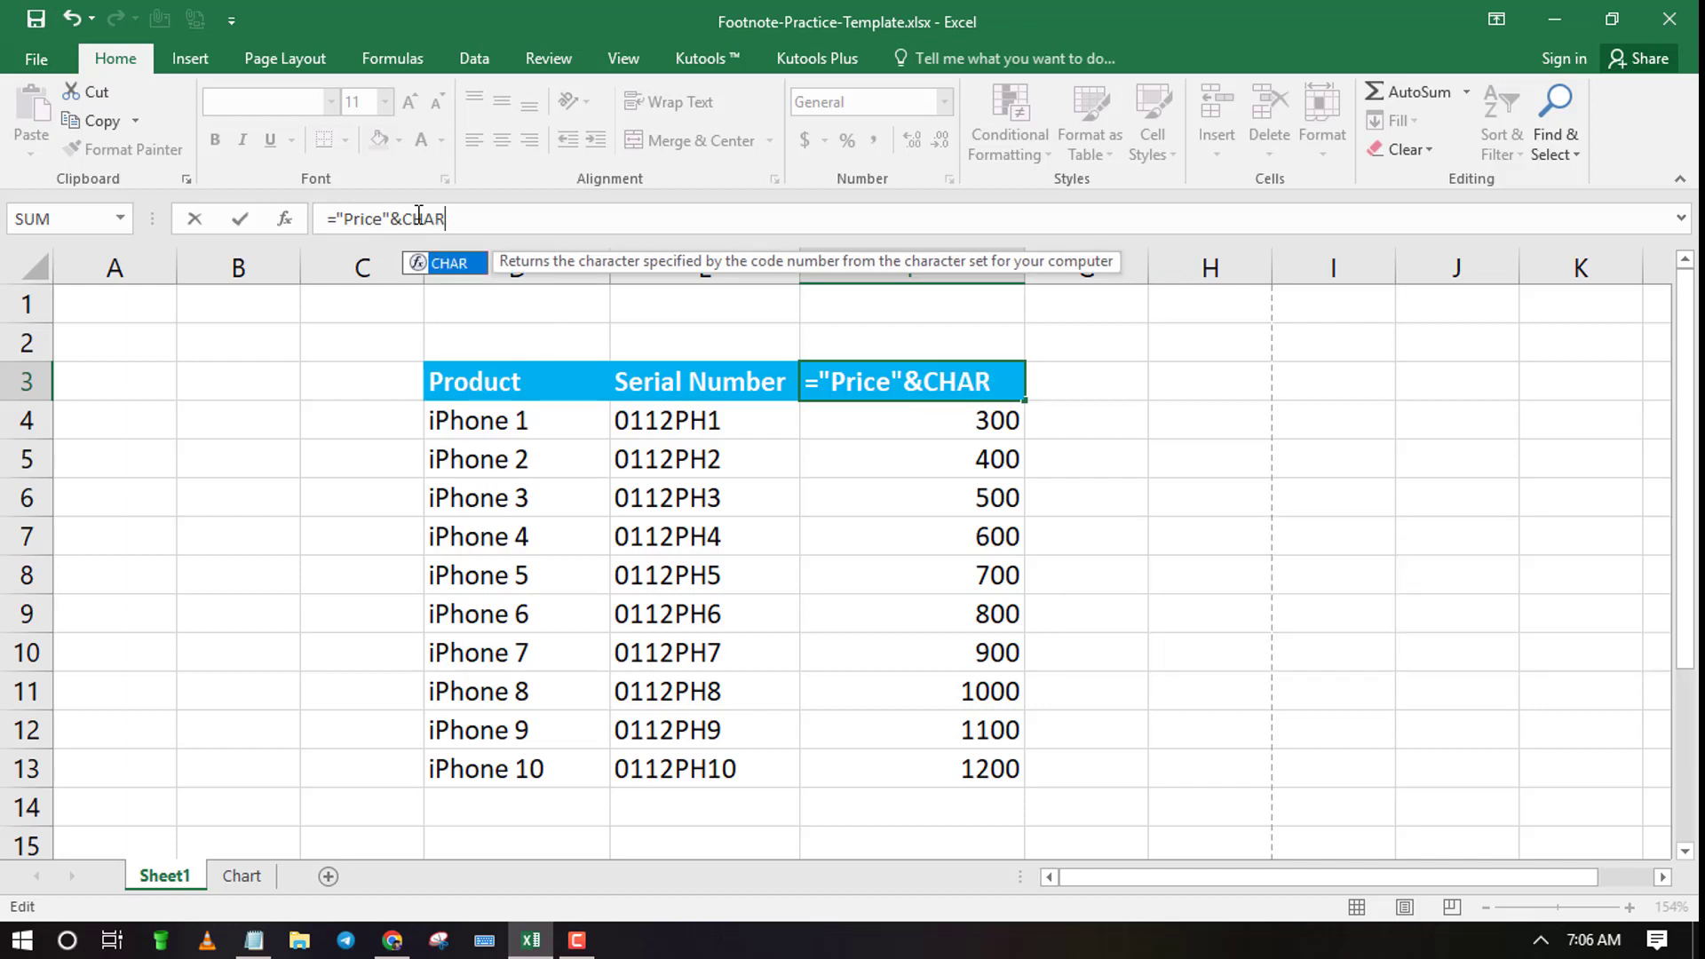
double_click(442, 267)
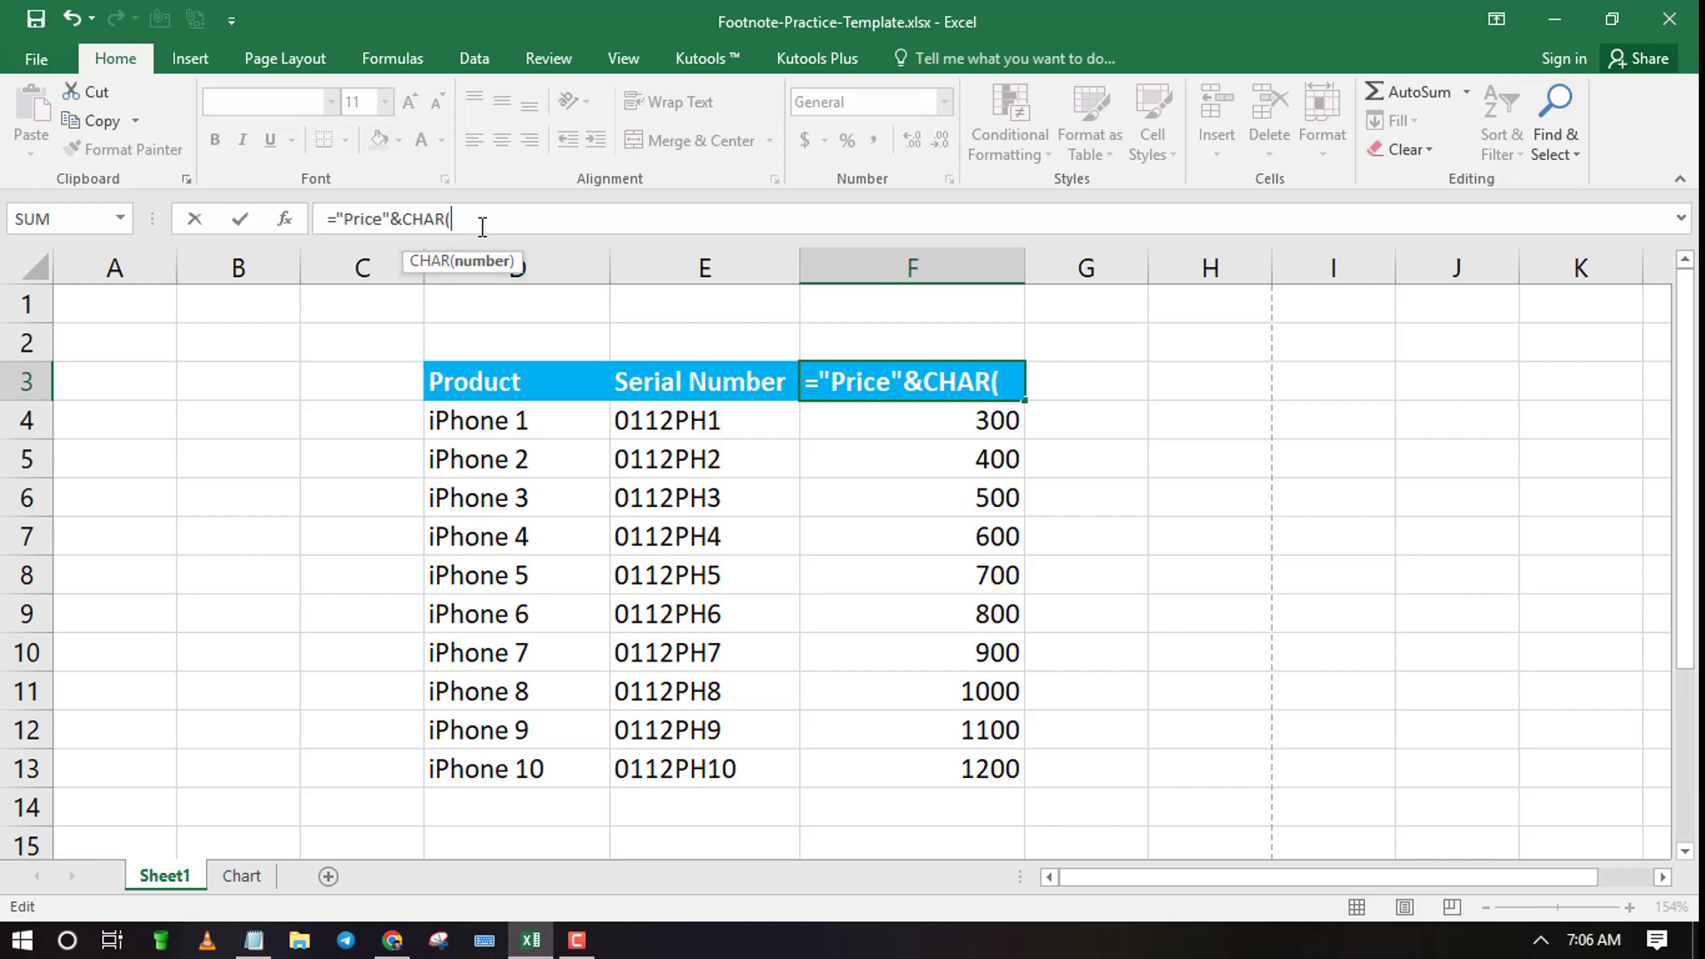
text(185)
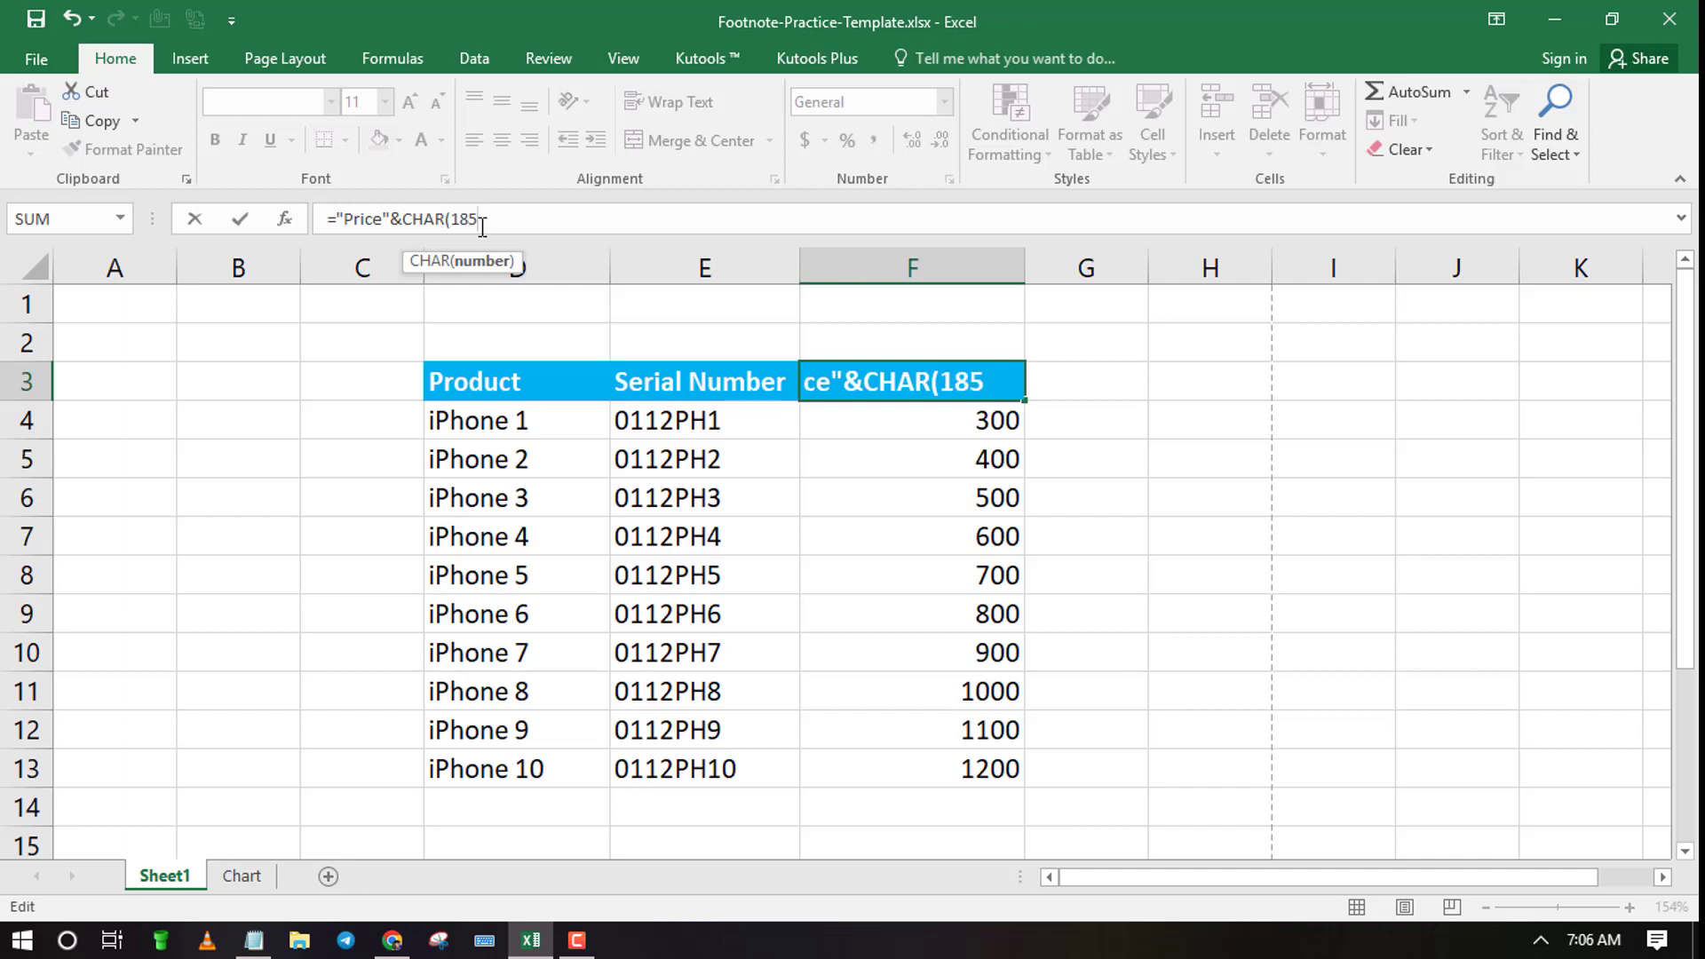
text())
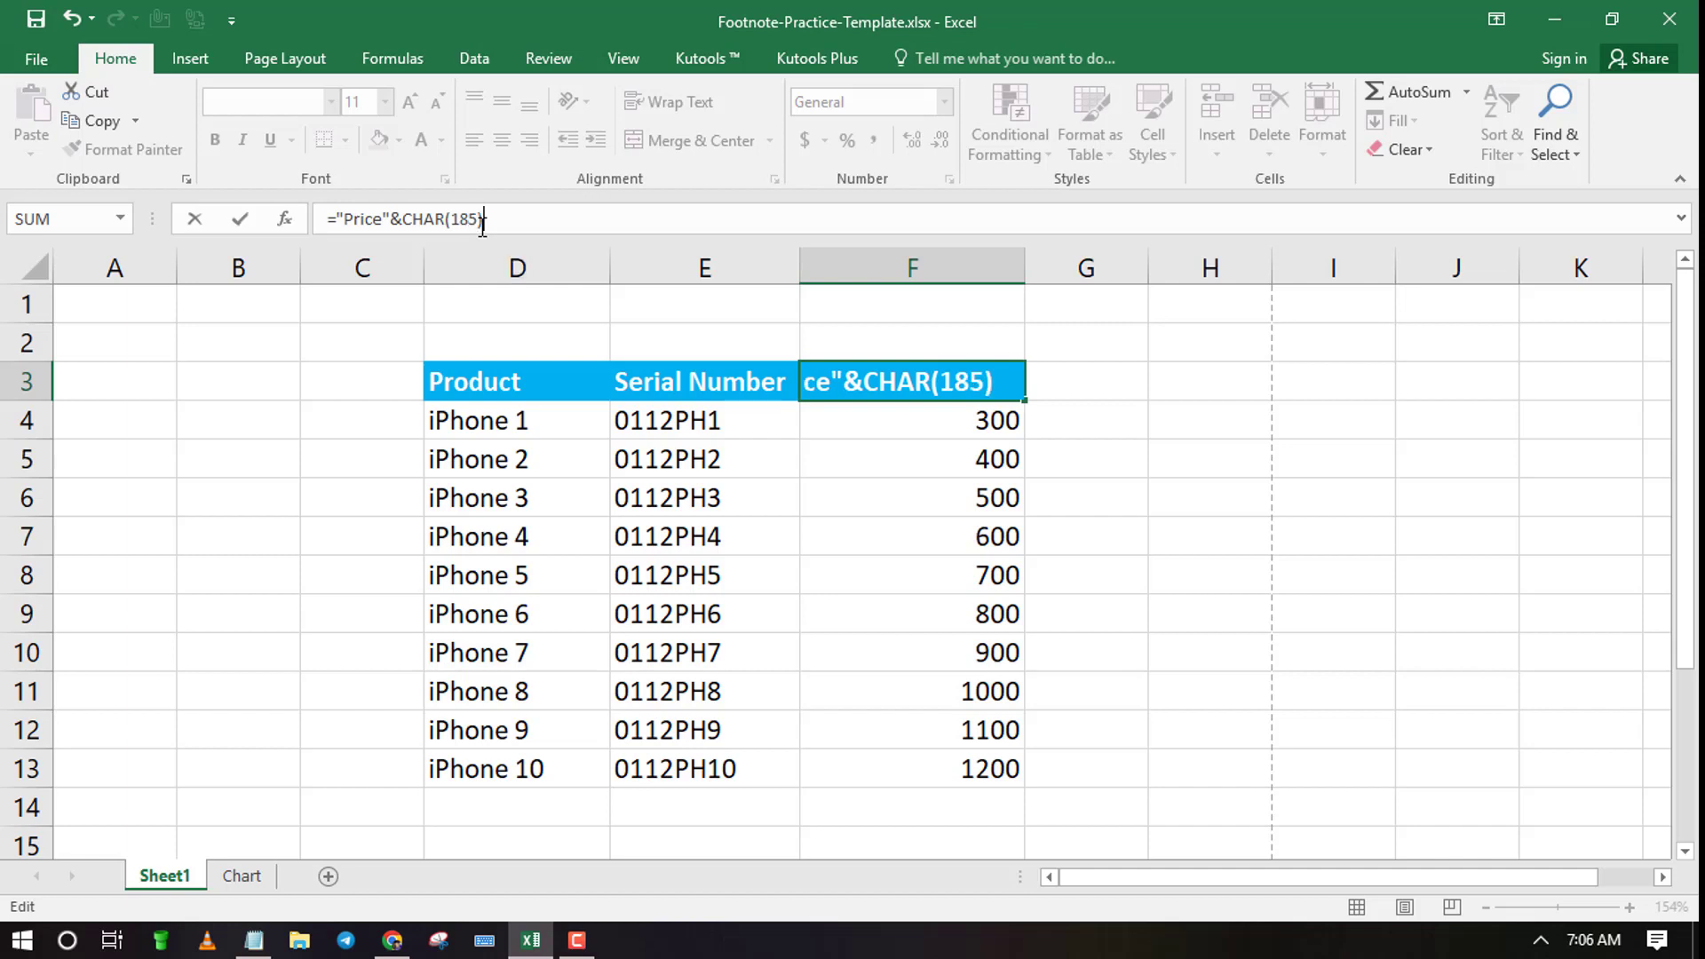
key(Return)
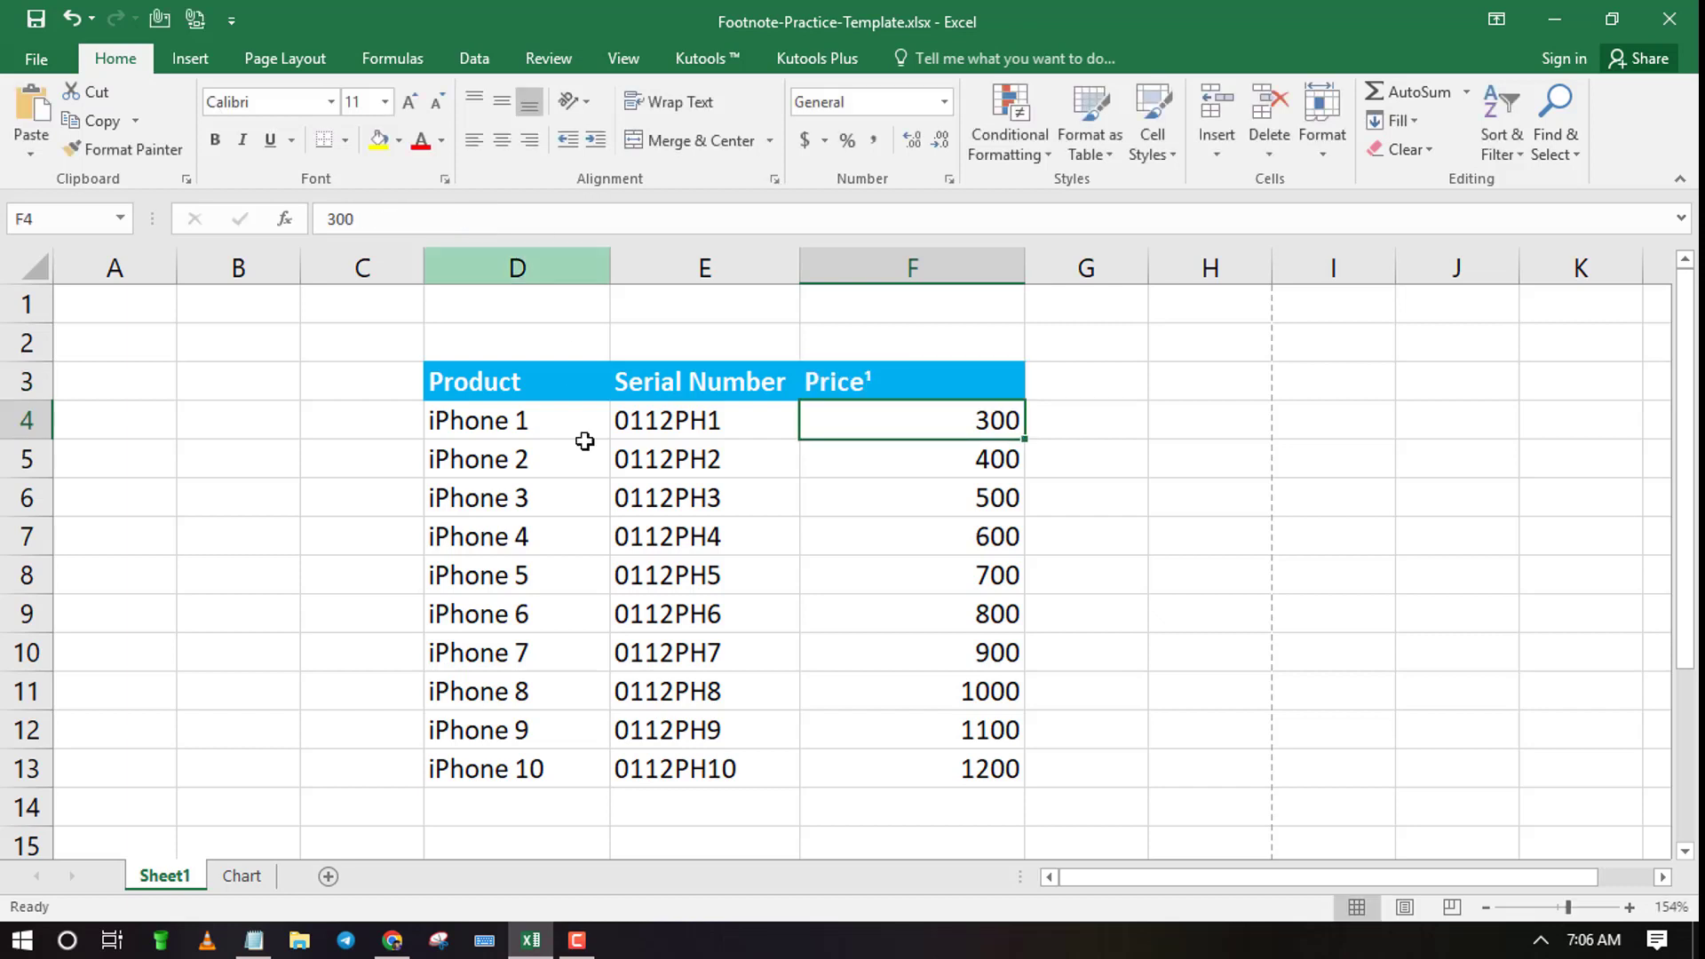
click(869, 381)
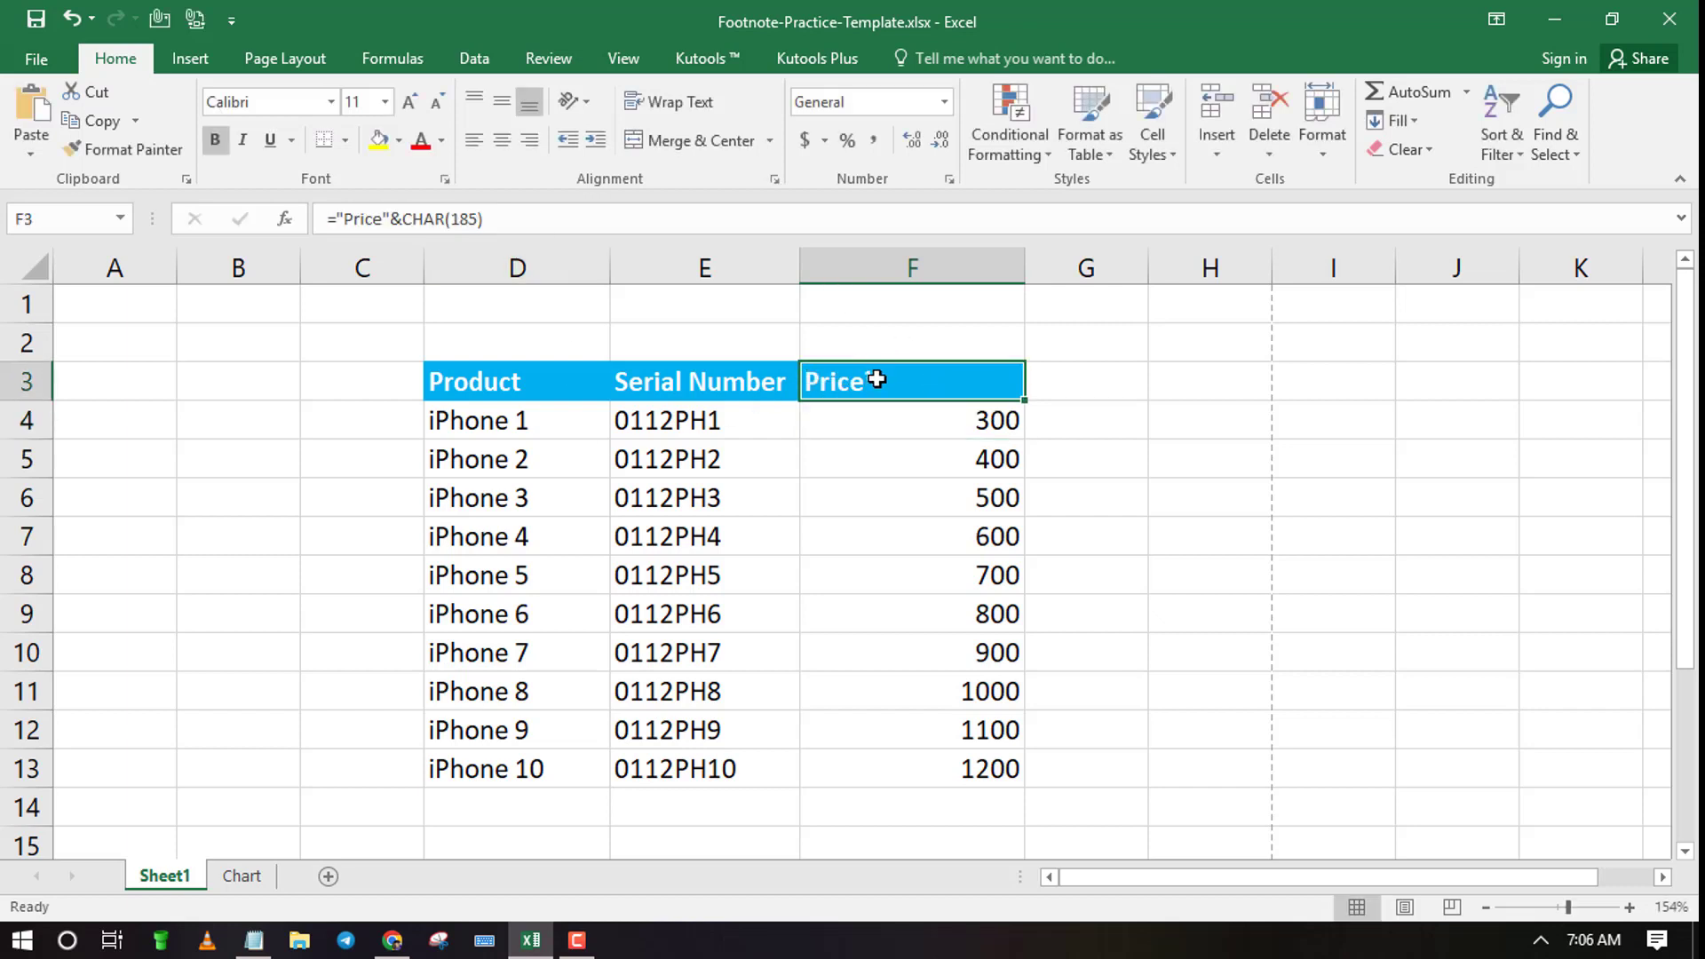
Replace the iPhone 3 entry in D6 with the formula ="iPhone 3"&CHAR(178) to add a superscript 2.
click(537, 499)
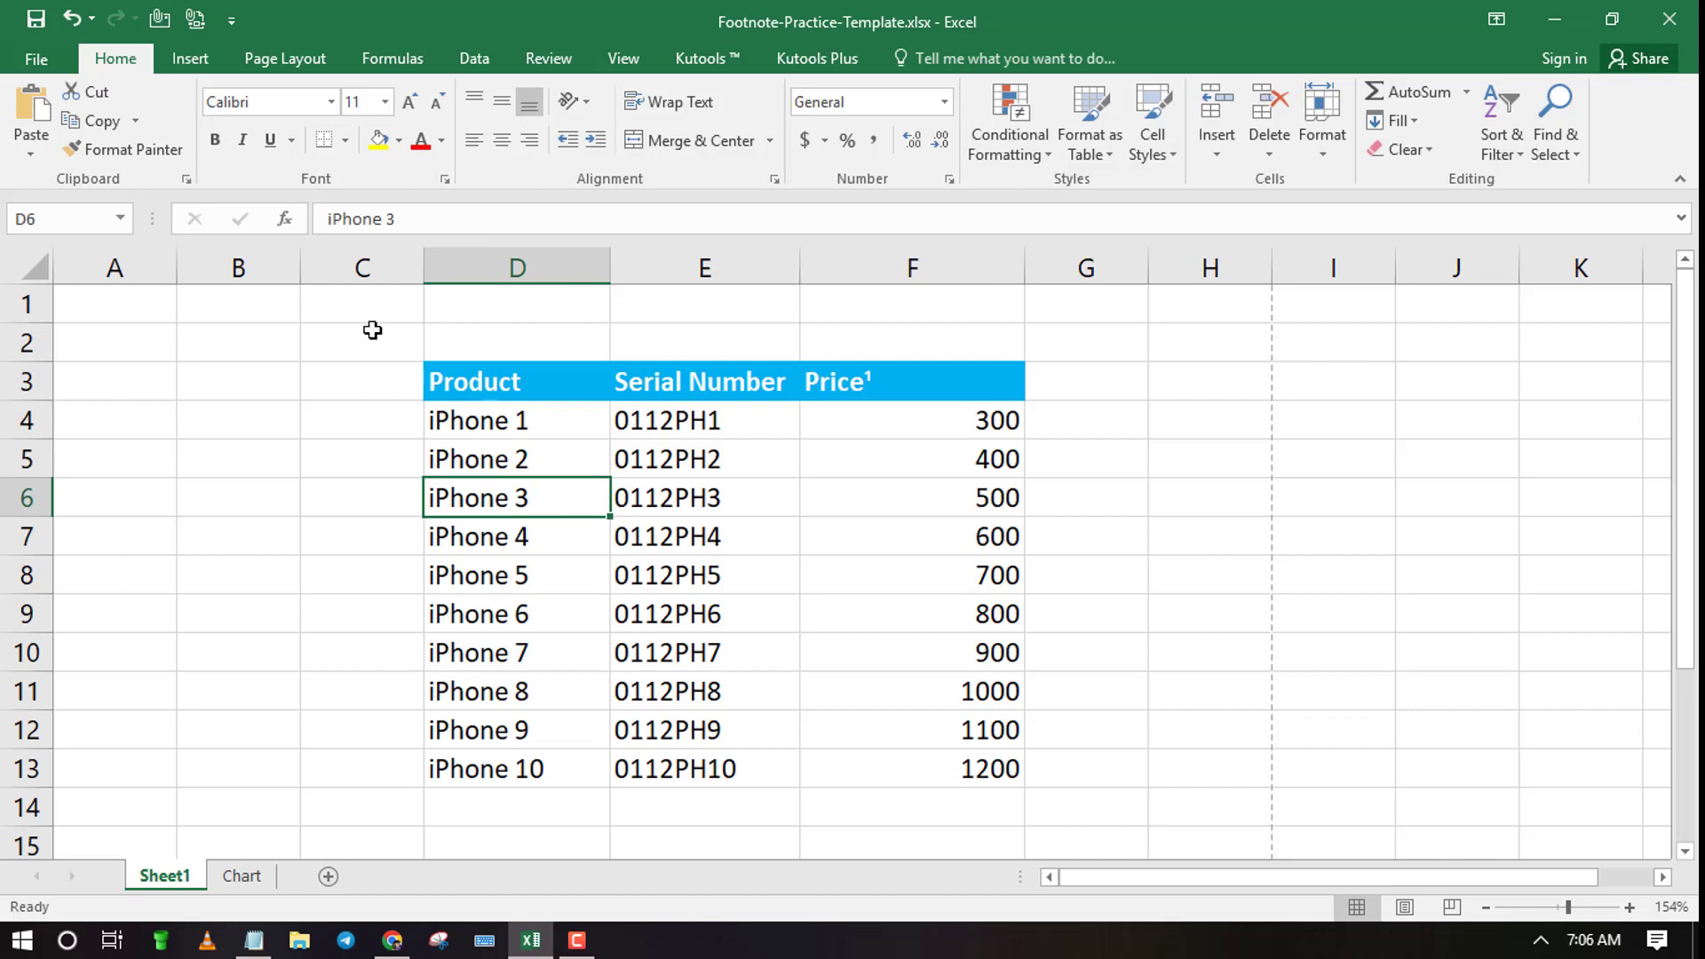
click(323, 220)
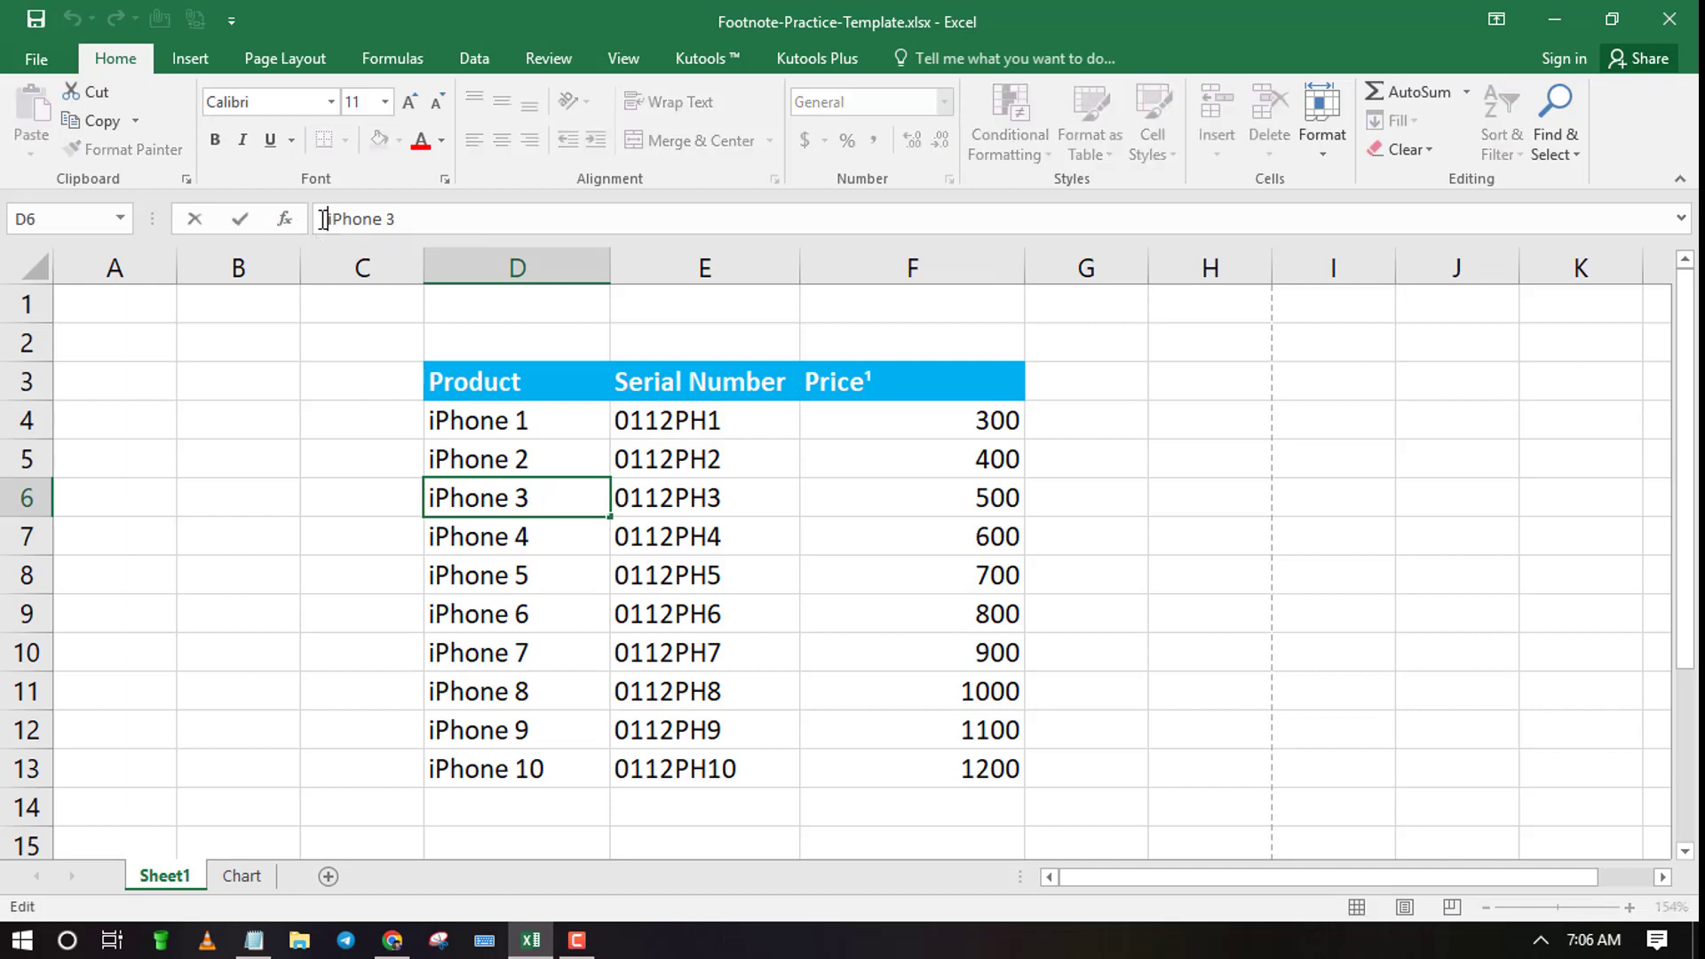
text(=)
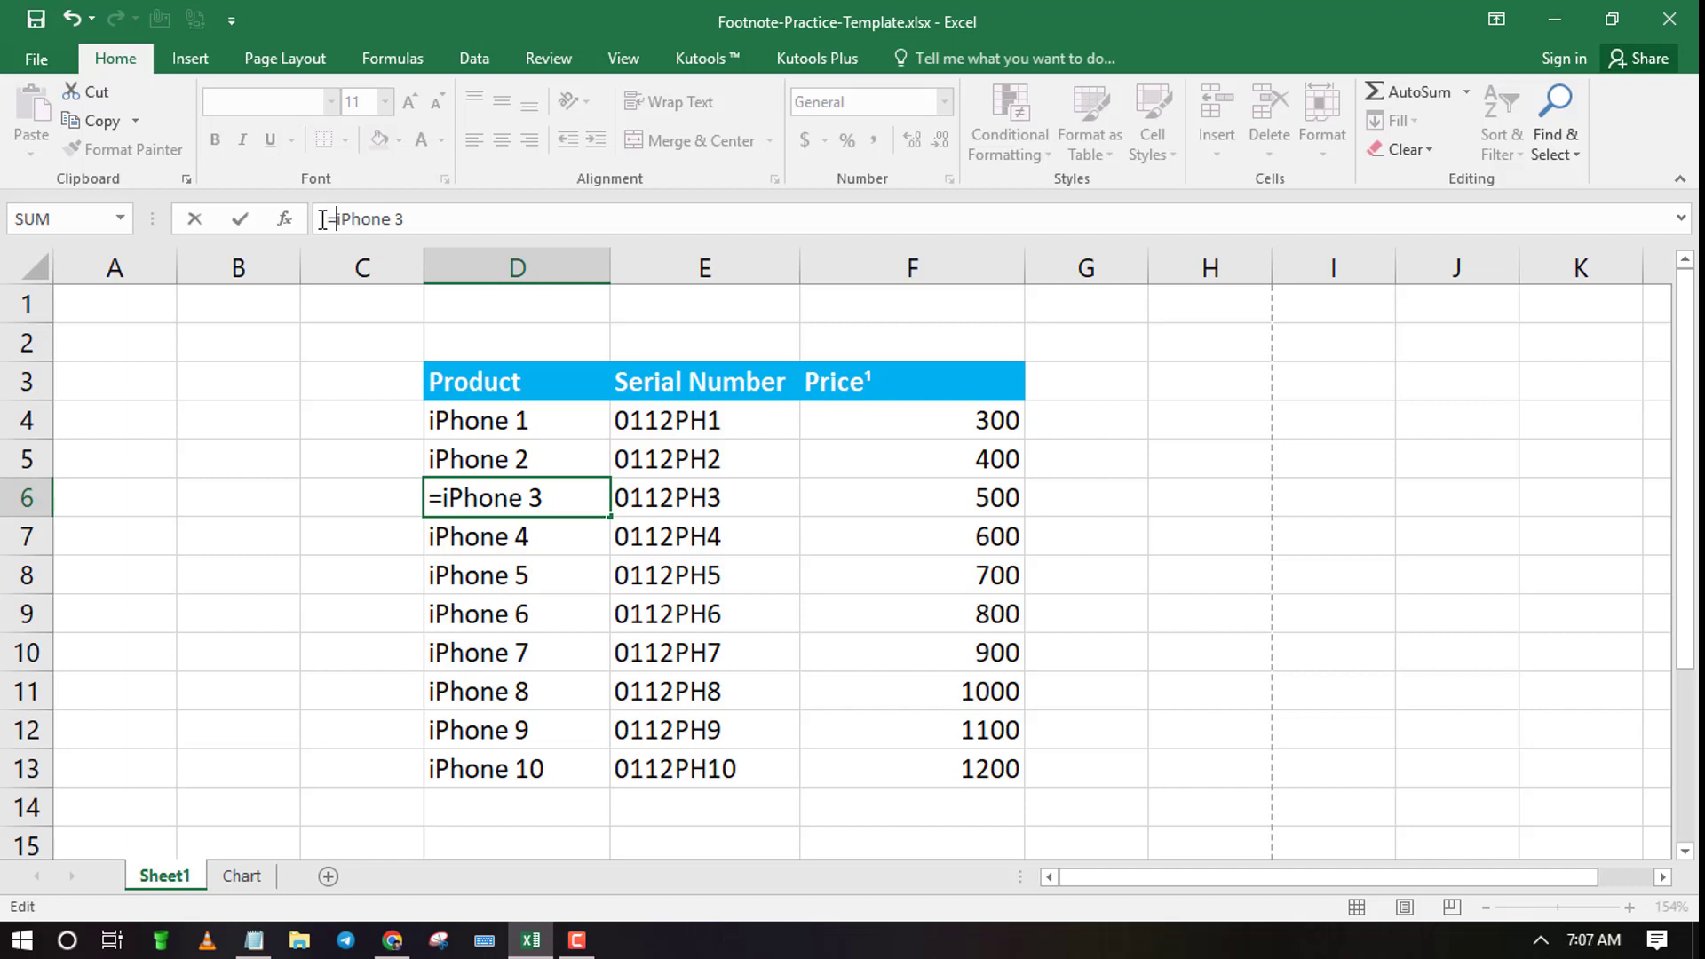
text(")
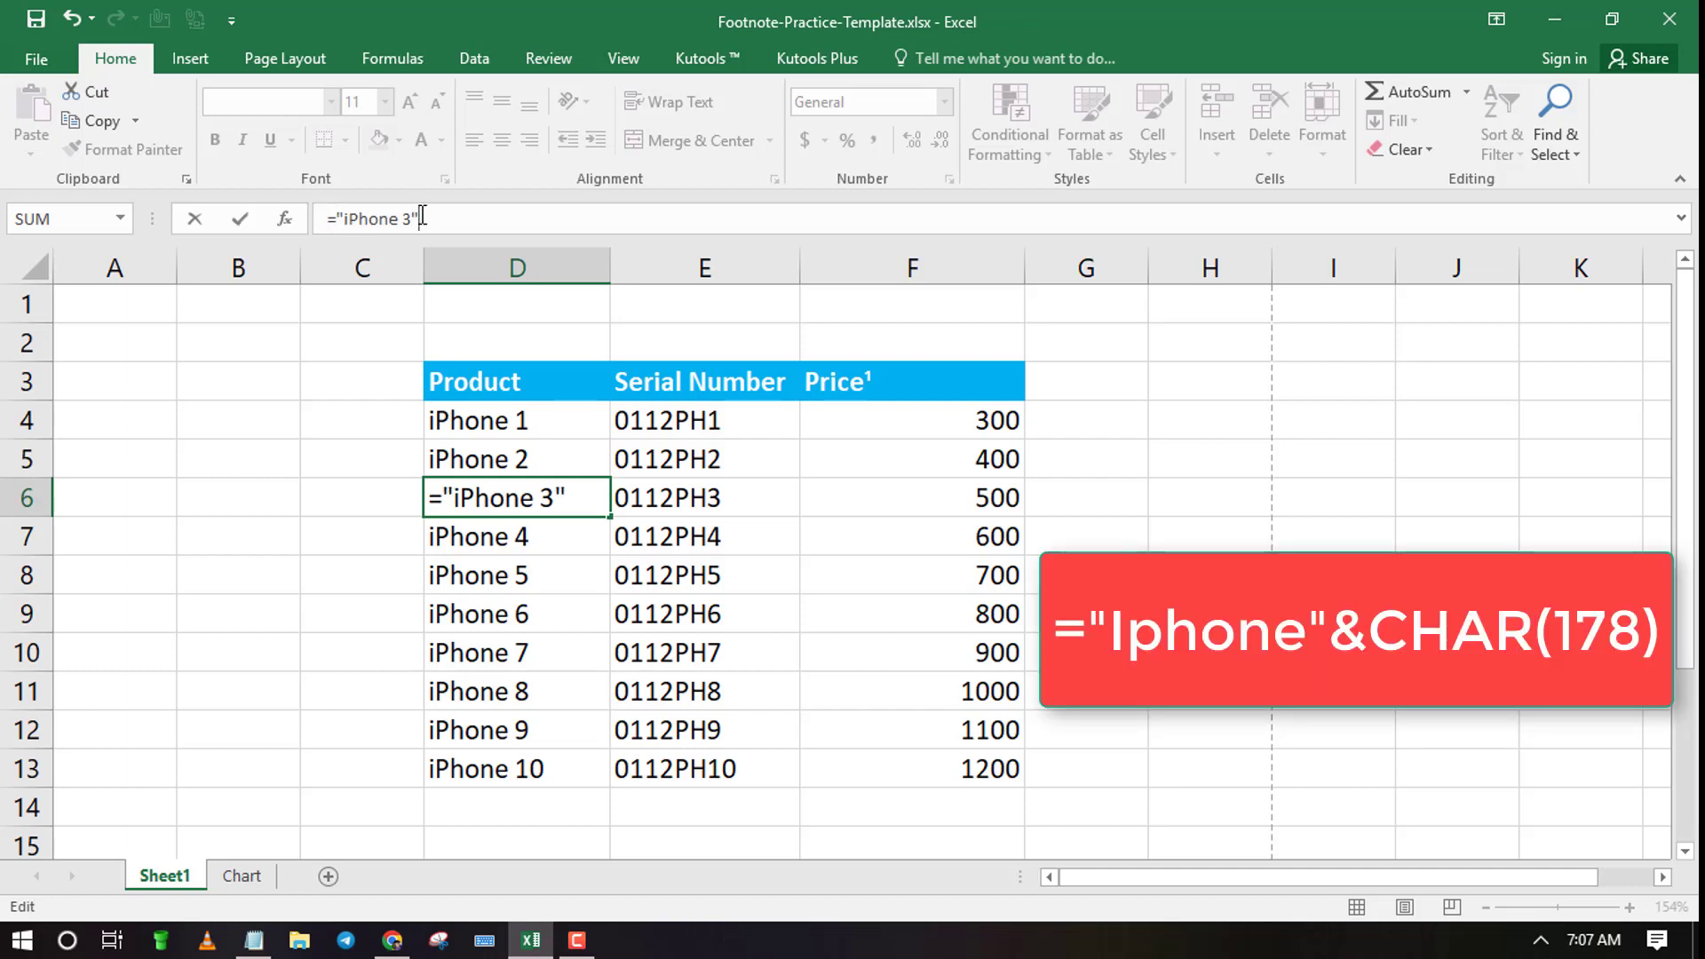
text(&)
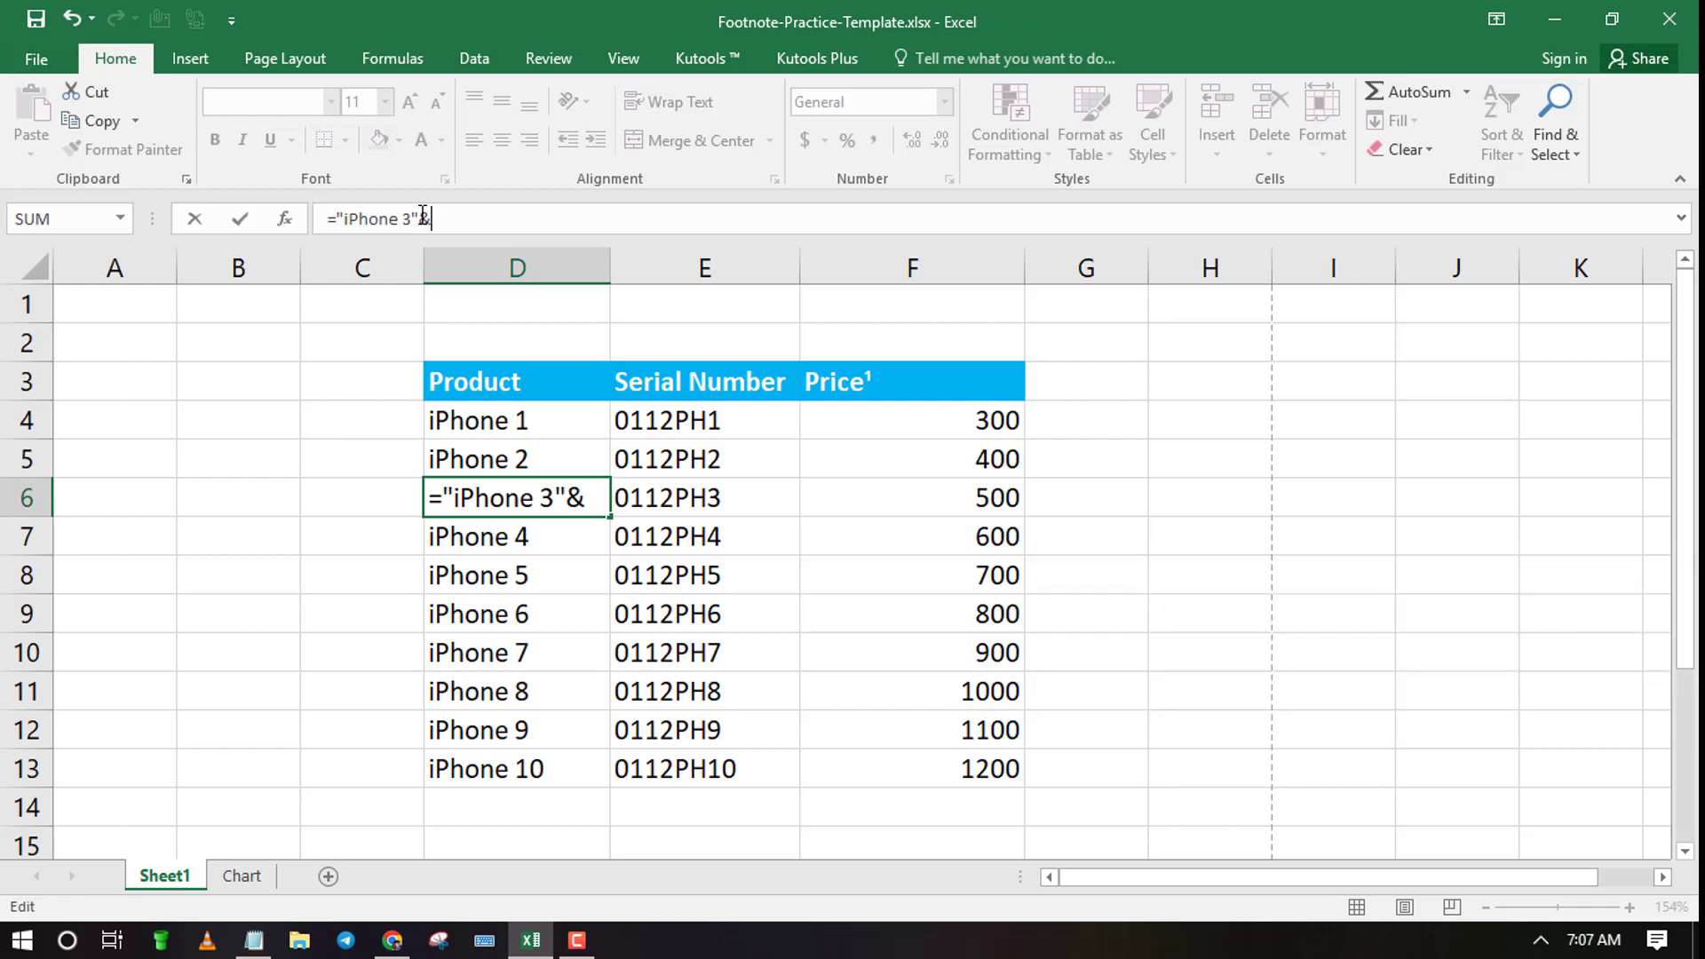
text(CHAR)
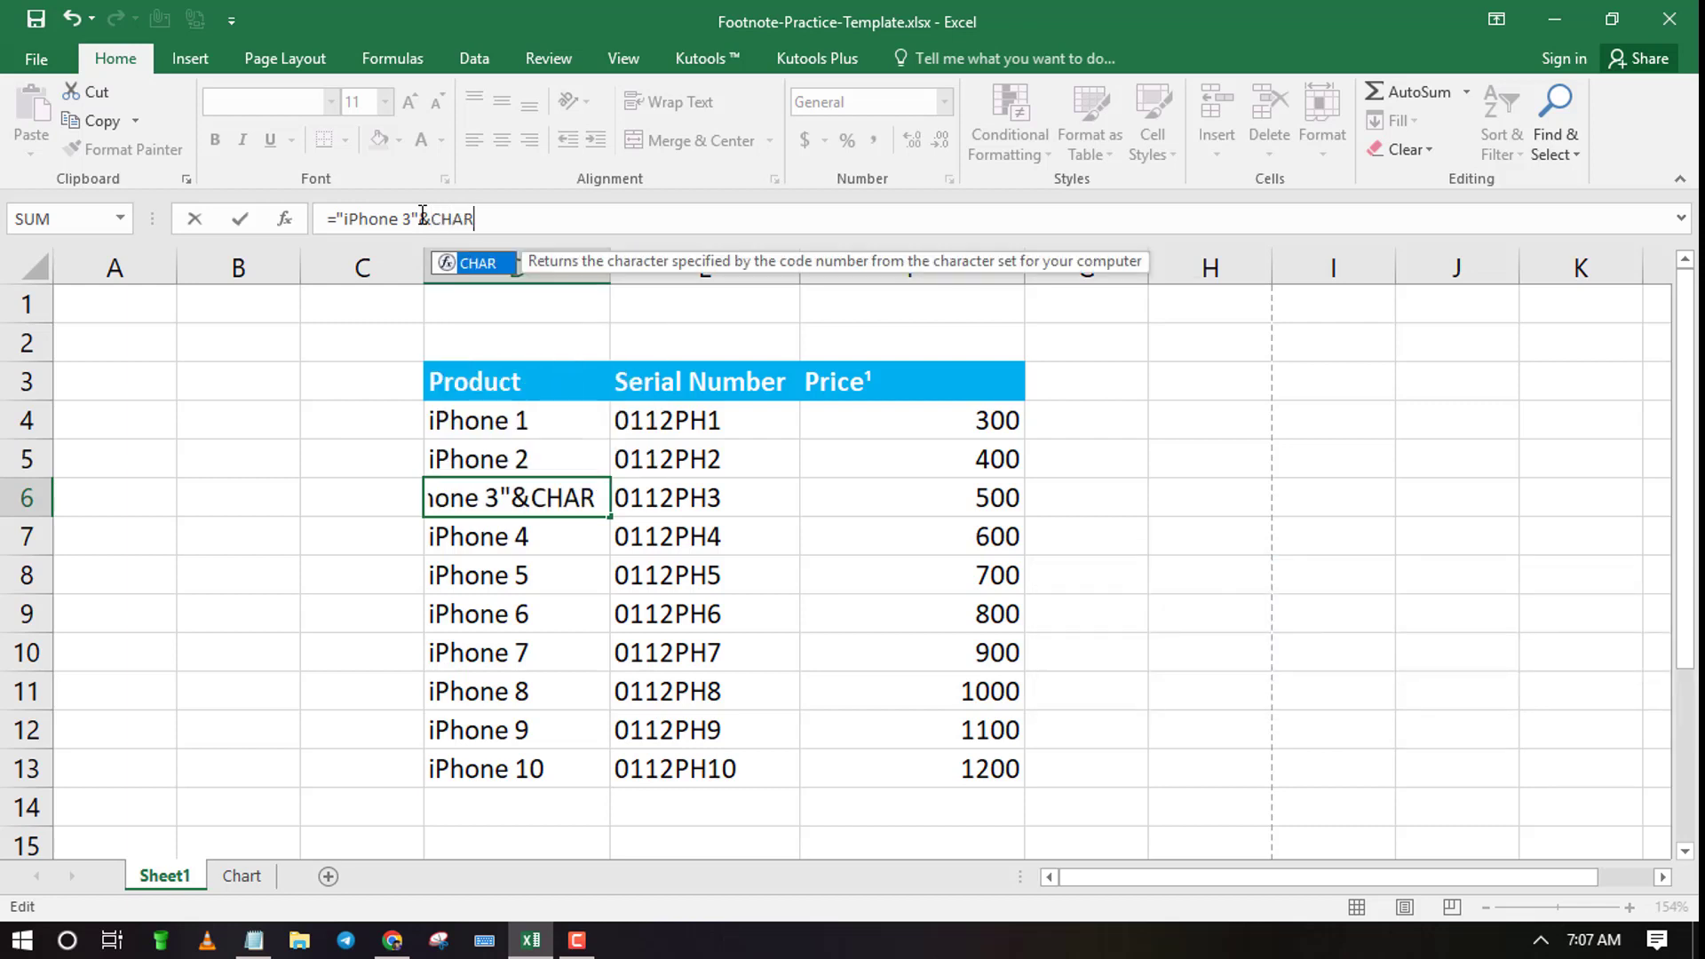
double_click(486, 266)
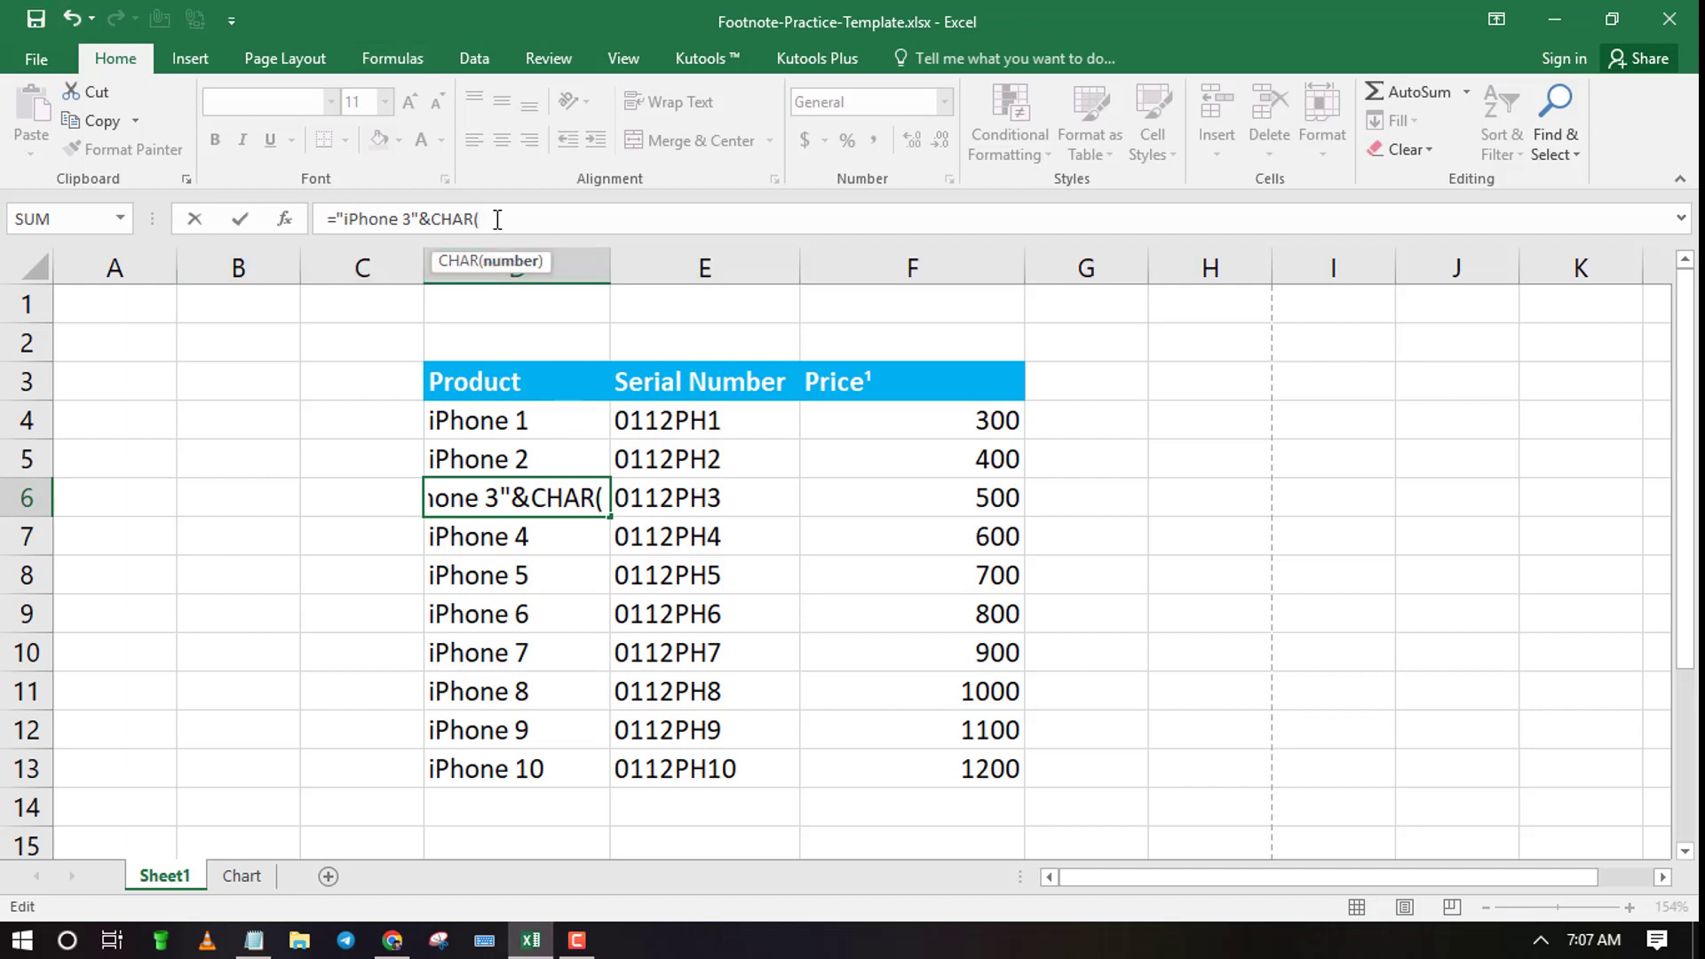
text(178)
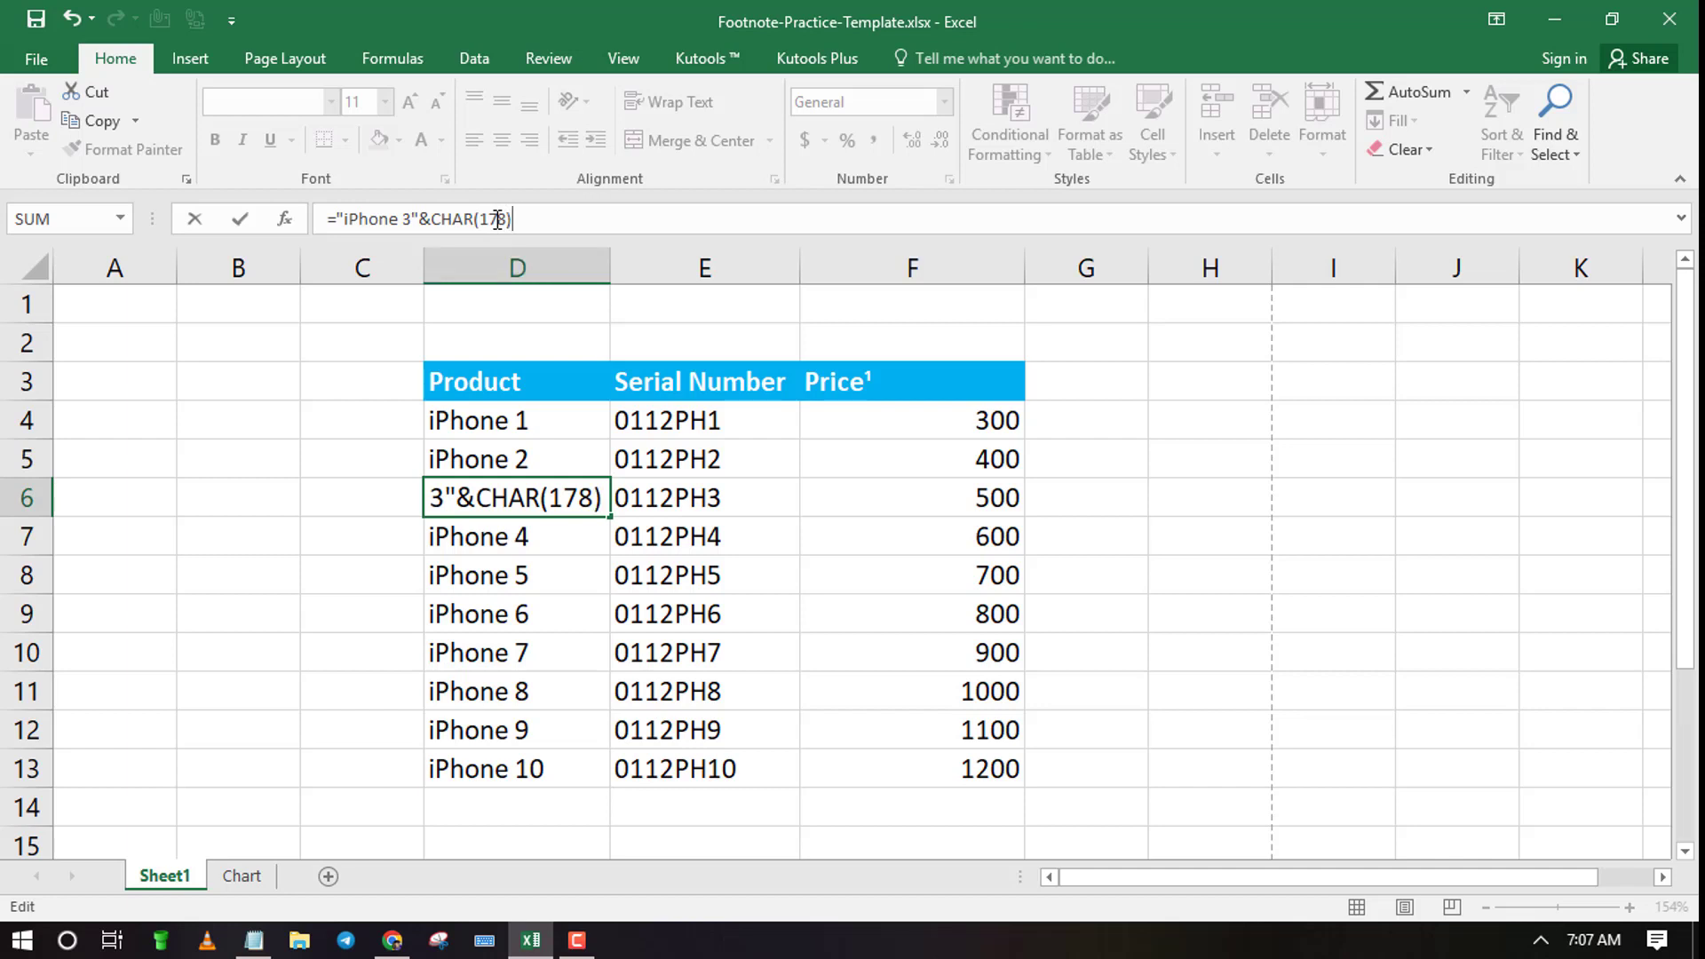
key(Return)
click(544, 499)
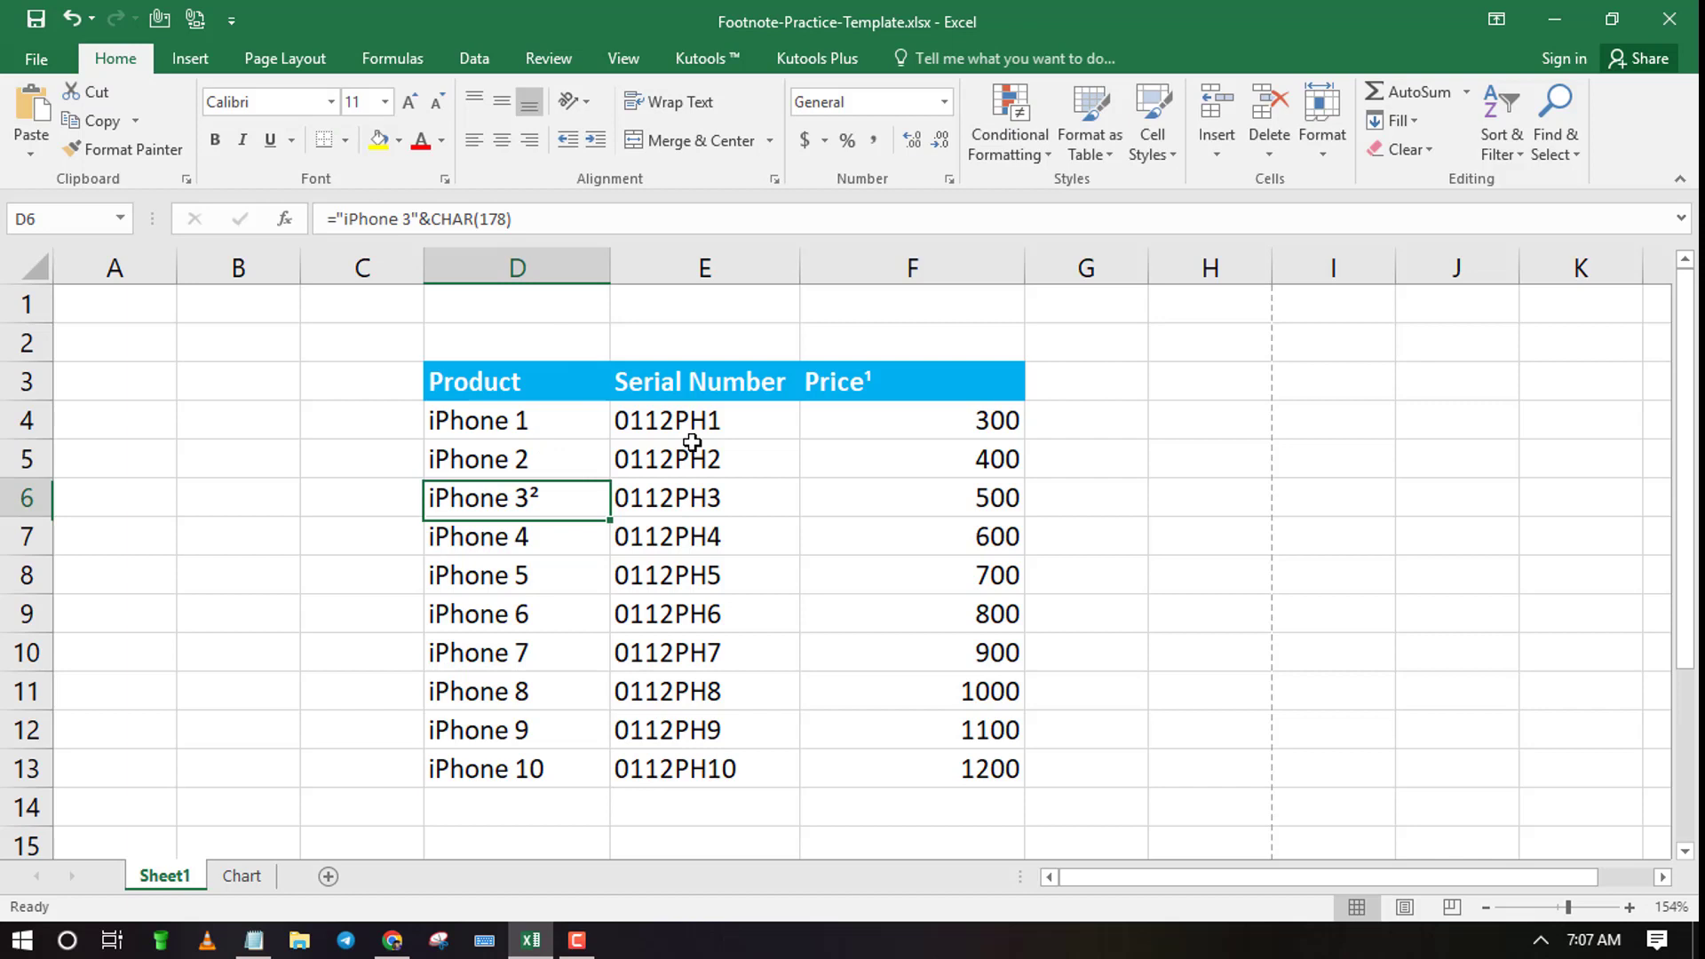
click(905, 380)
click(555, 496)
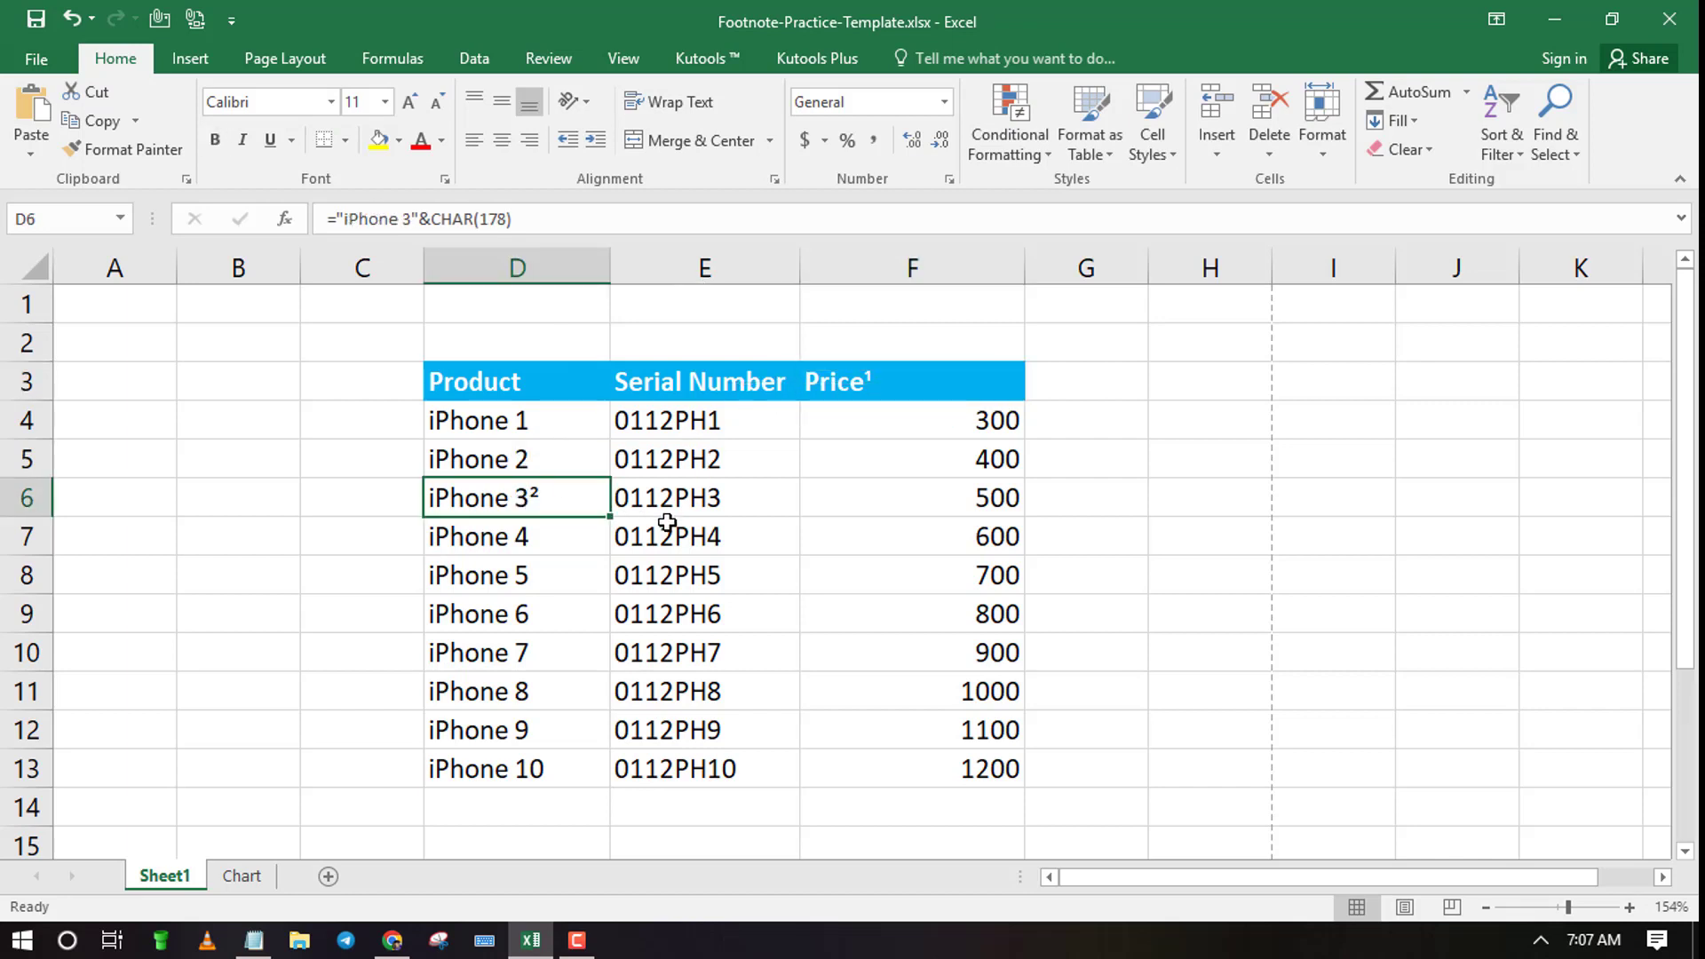
scroll(728, 666, down, 8)
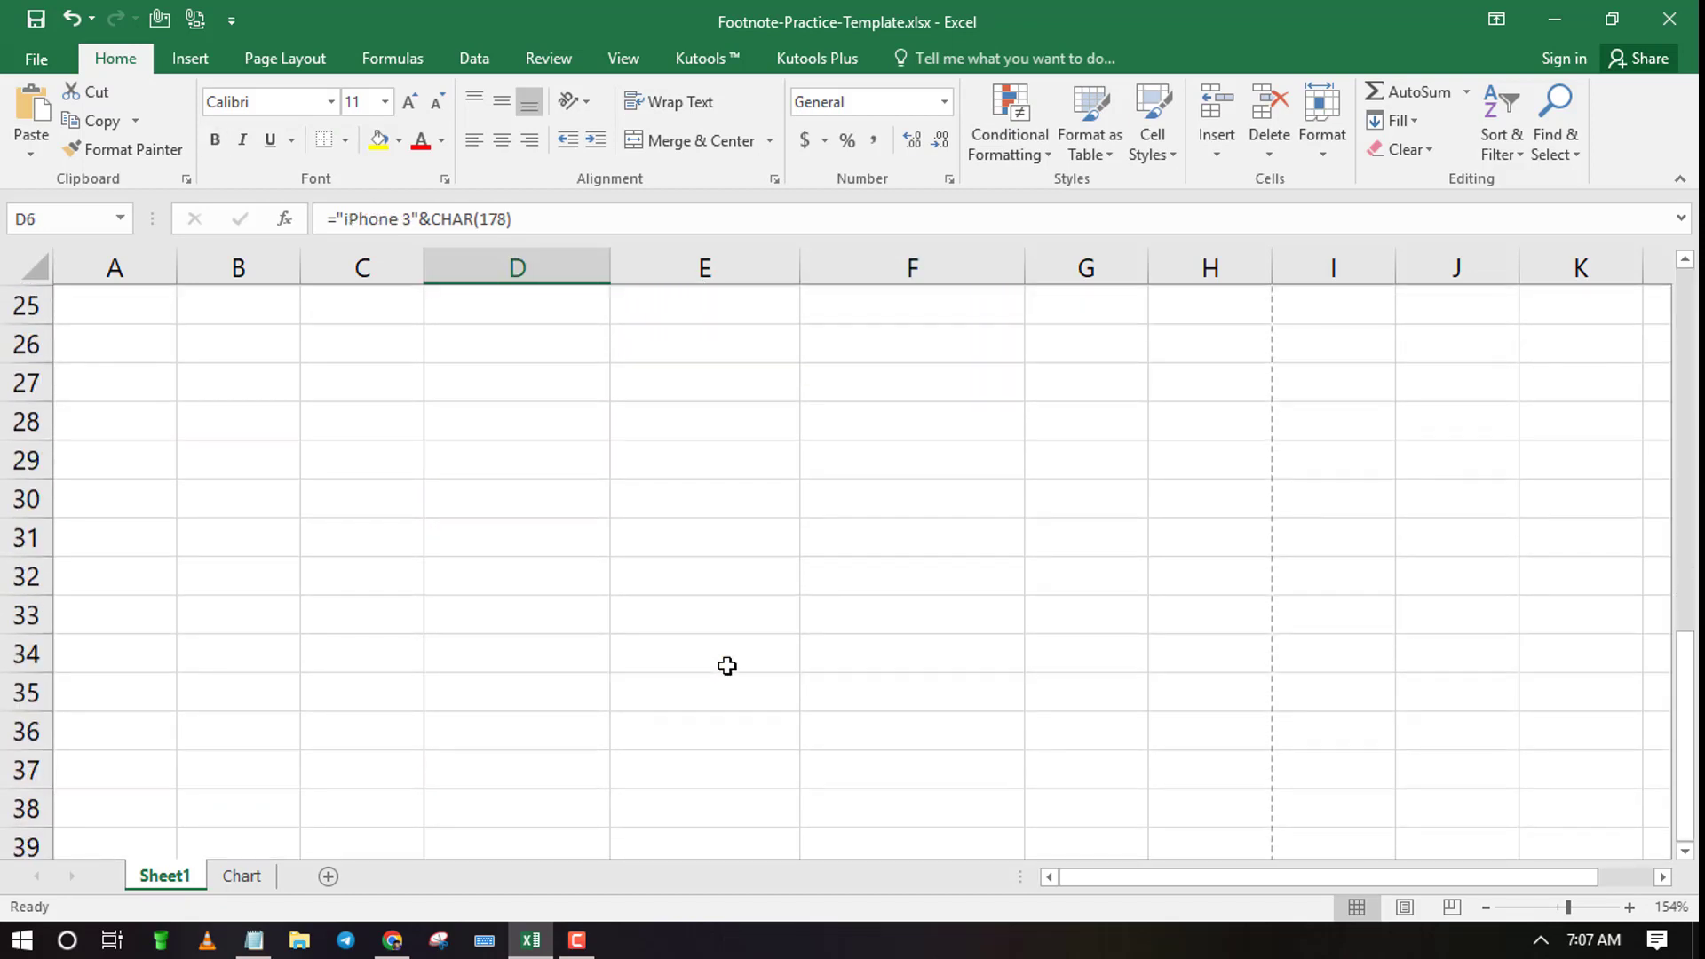
scroll(509, 612, down, 2)
click(510, 613)
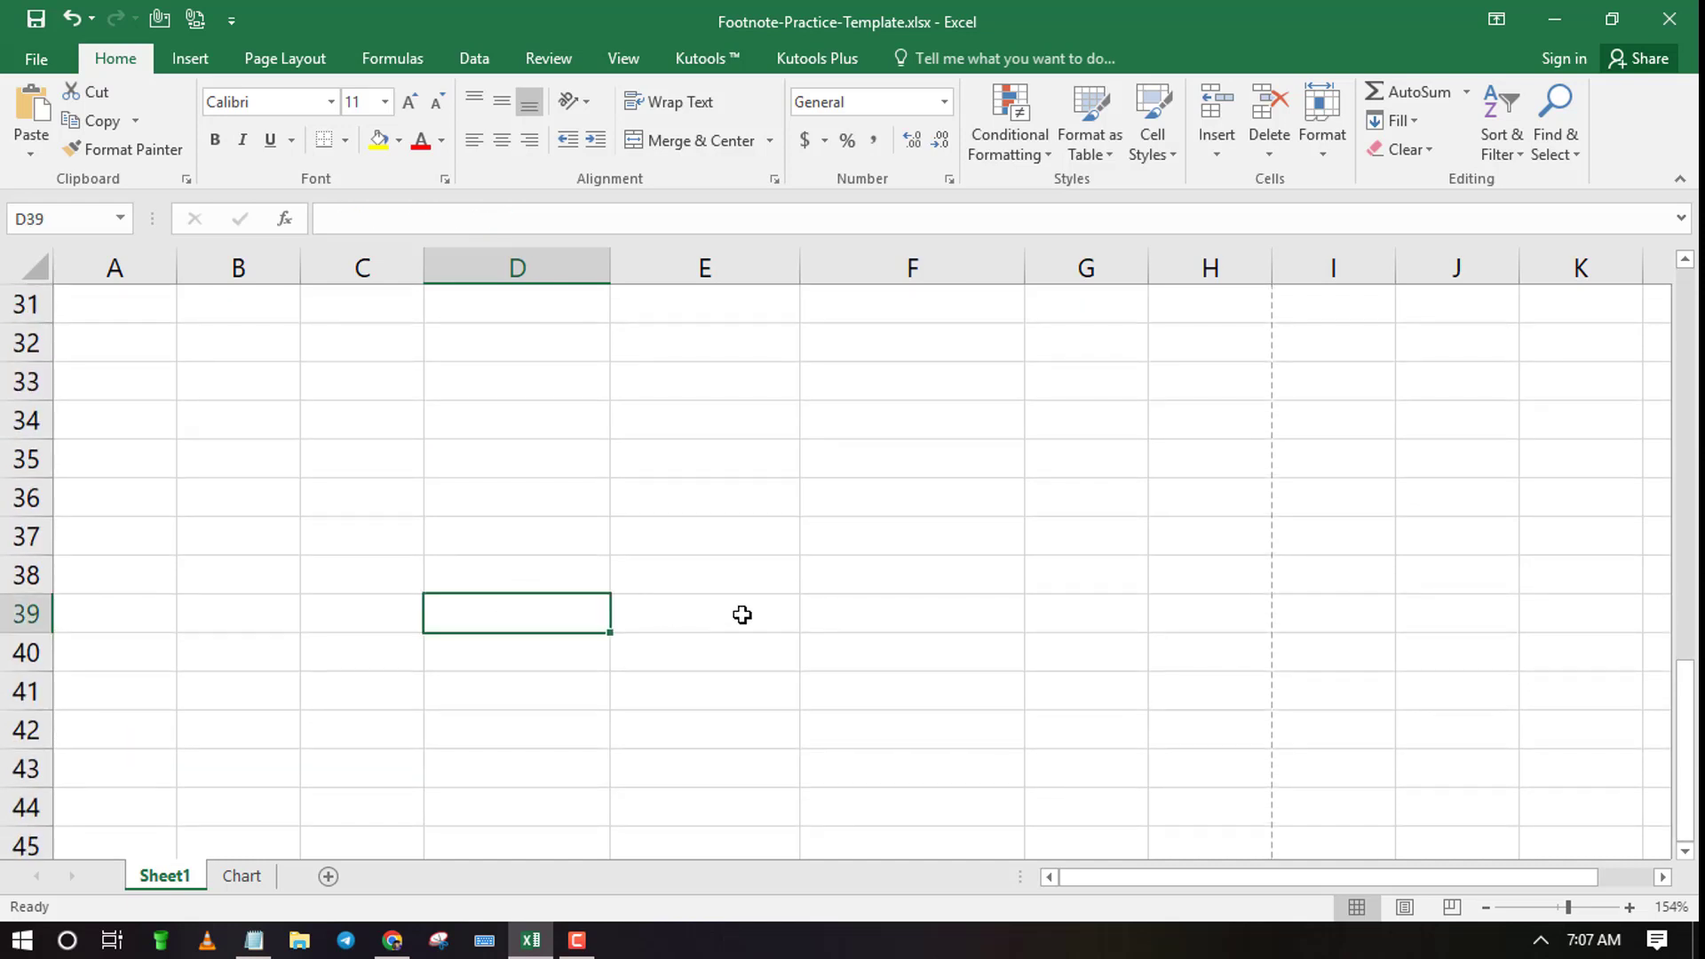
scroll(742, 614, up, 10)
scroll(741, 614, down, 2)
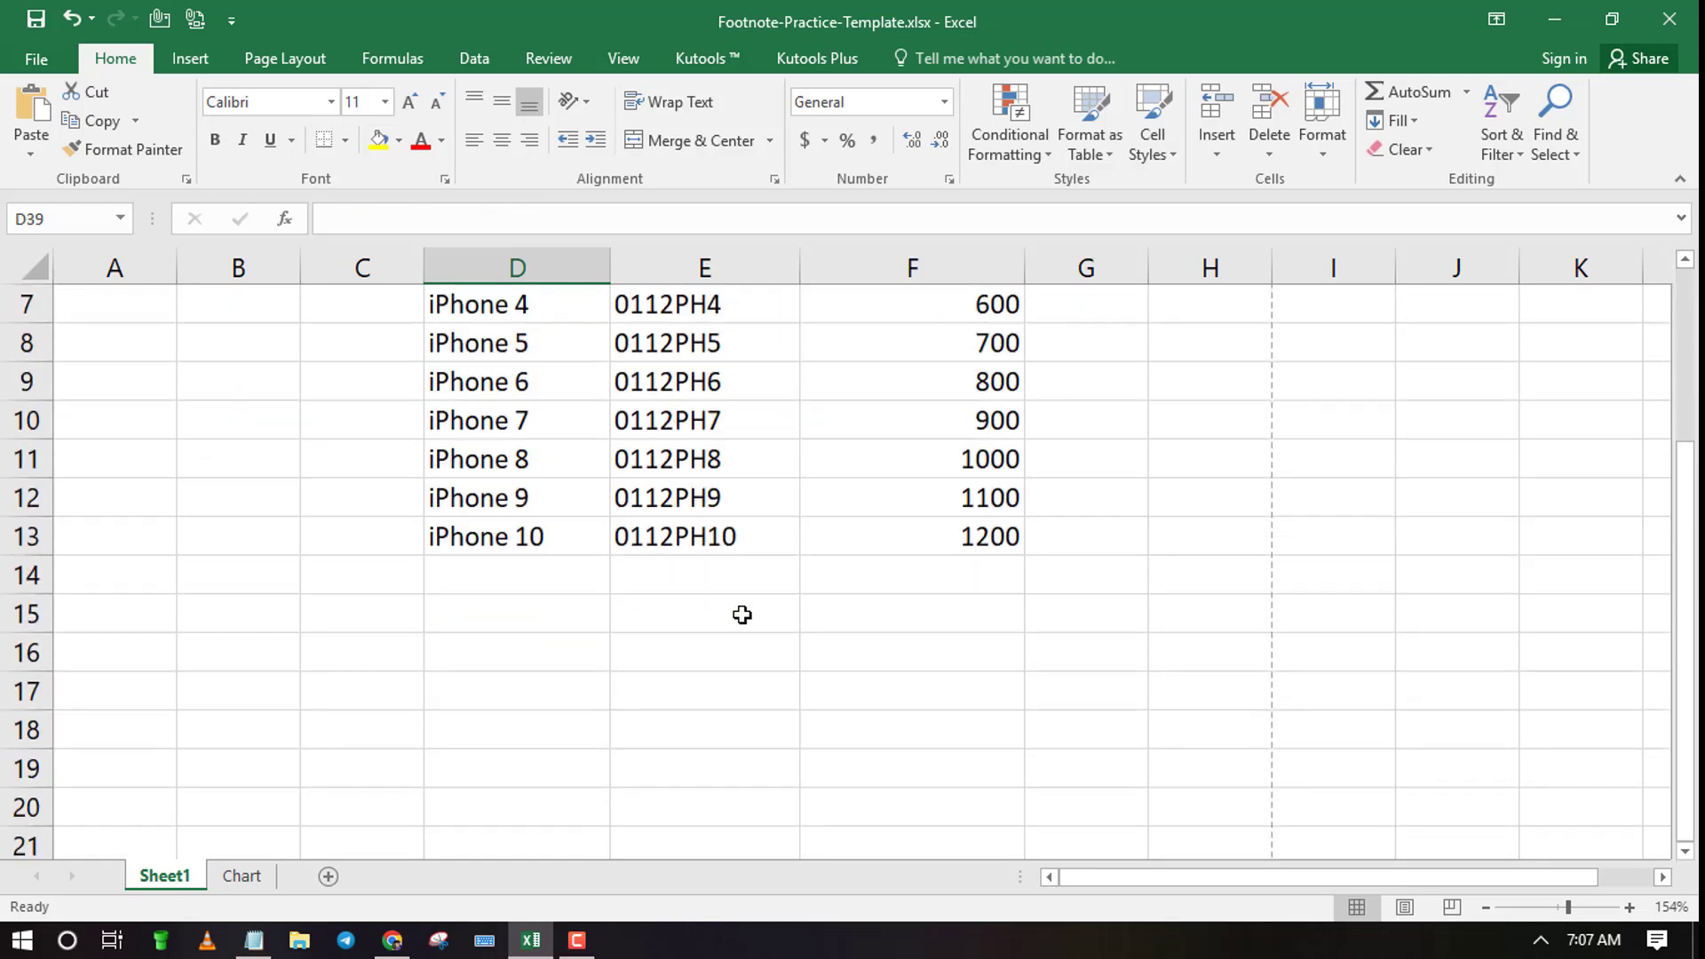
scroll(742, 615, up, 2)
scroll(702, 735, down, 2)
click(559, 662)
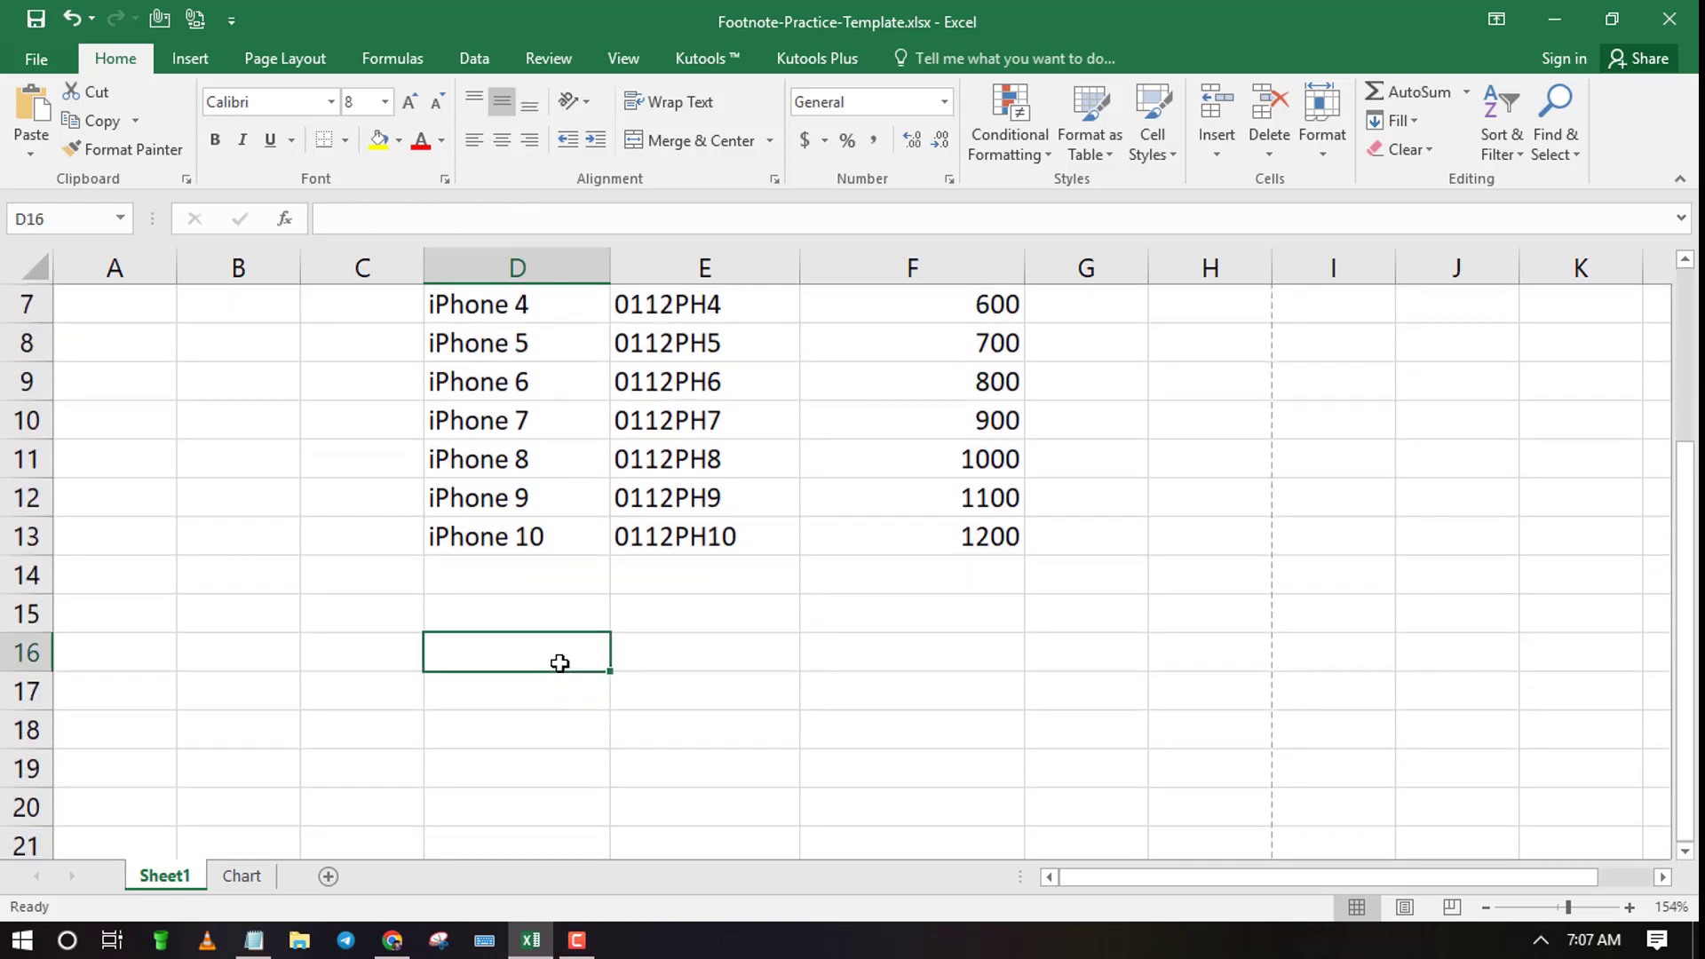
double_click(520, 658)
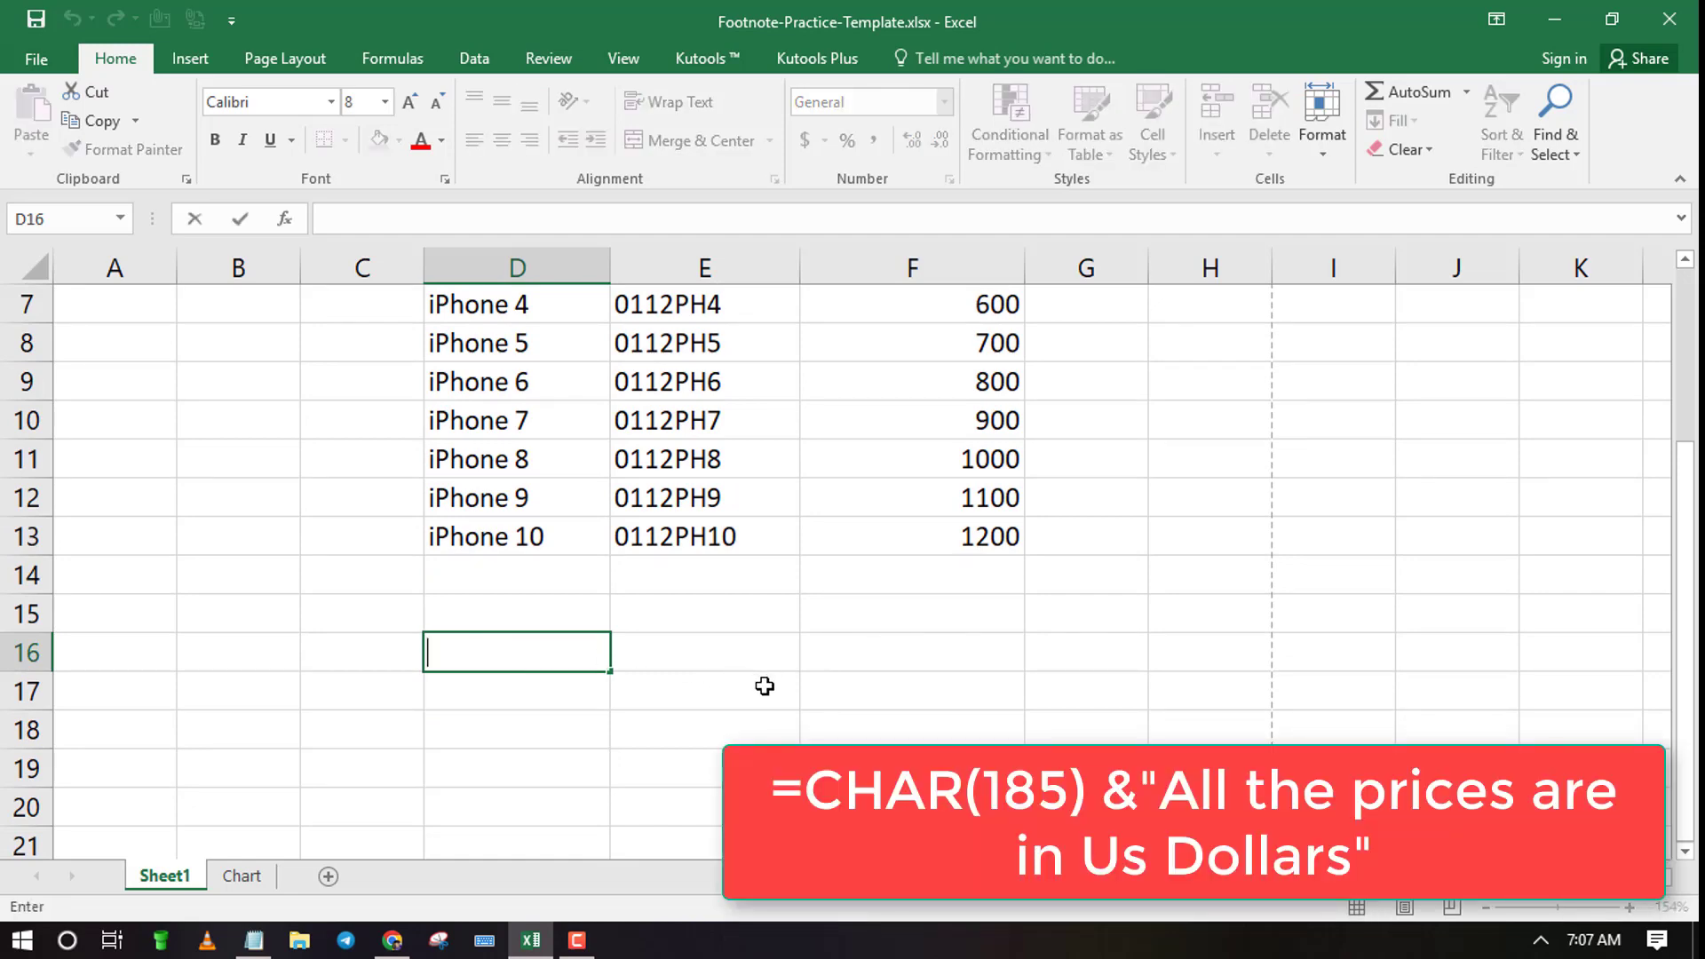
scroll(763, 685, up, 2)
scroll(764, 688, down, 2)
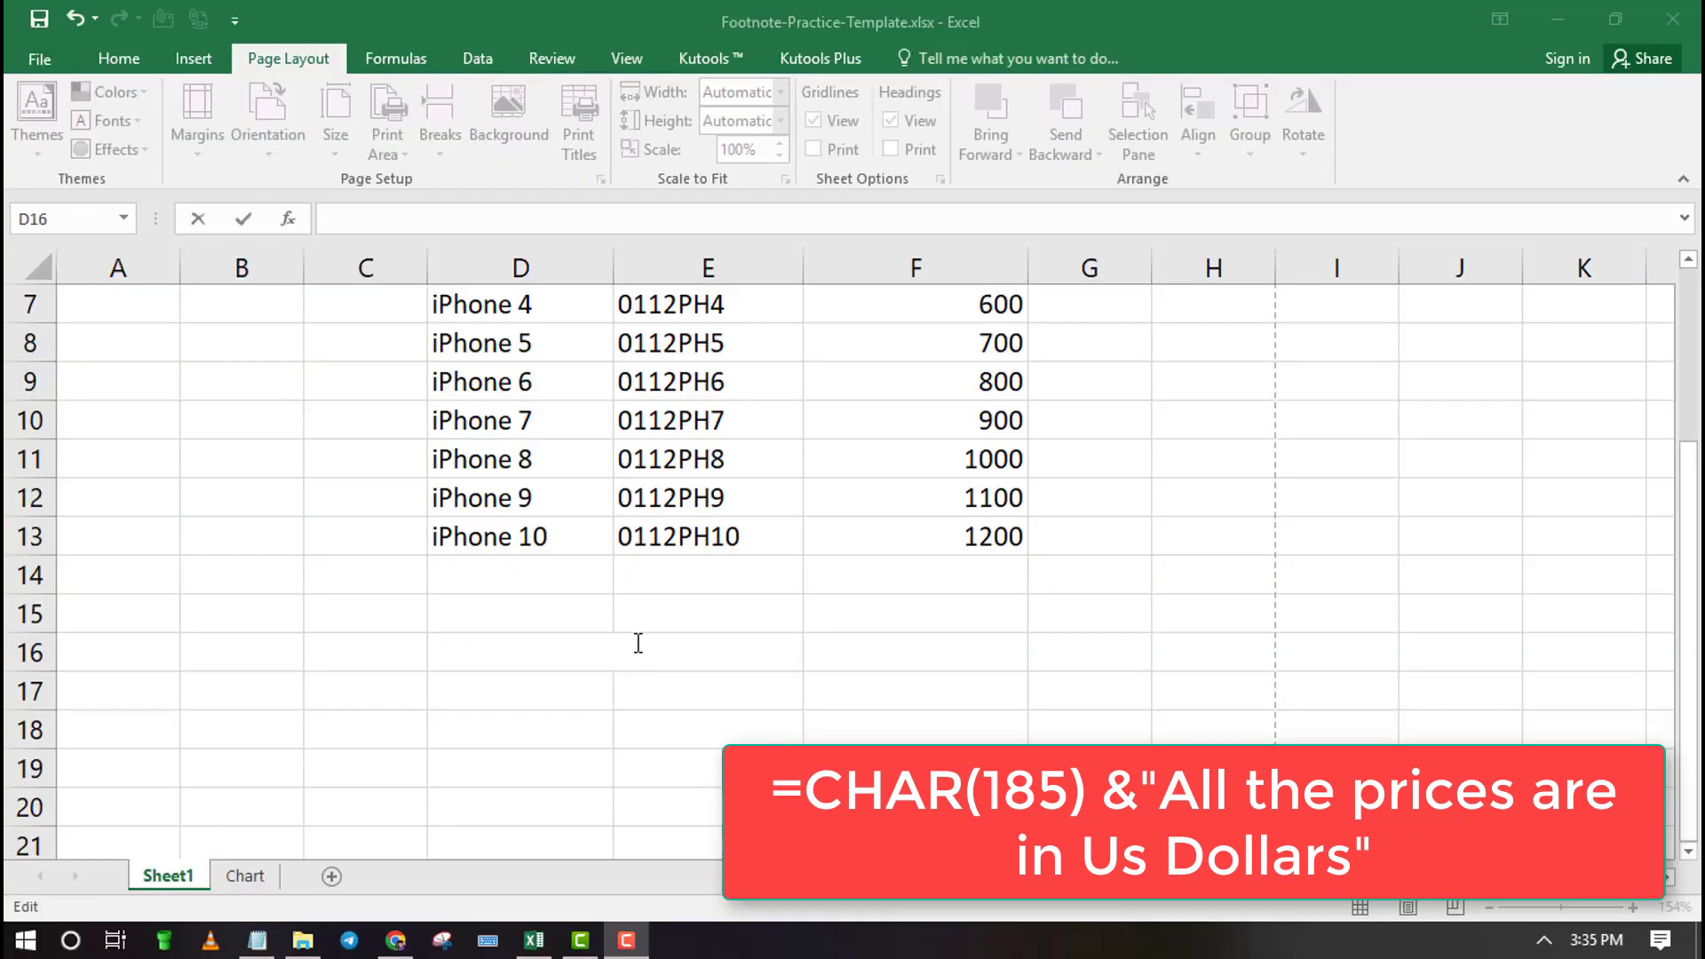
key(Escape)
Review the superscript markers in D6 and F3 and the blank rows below the product table.
click(491, 613)
scroll(619, 639, up, 2)
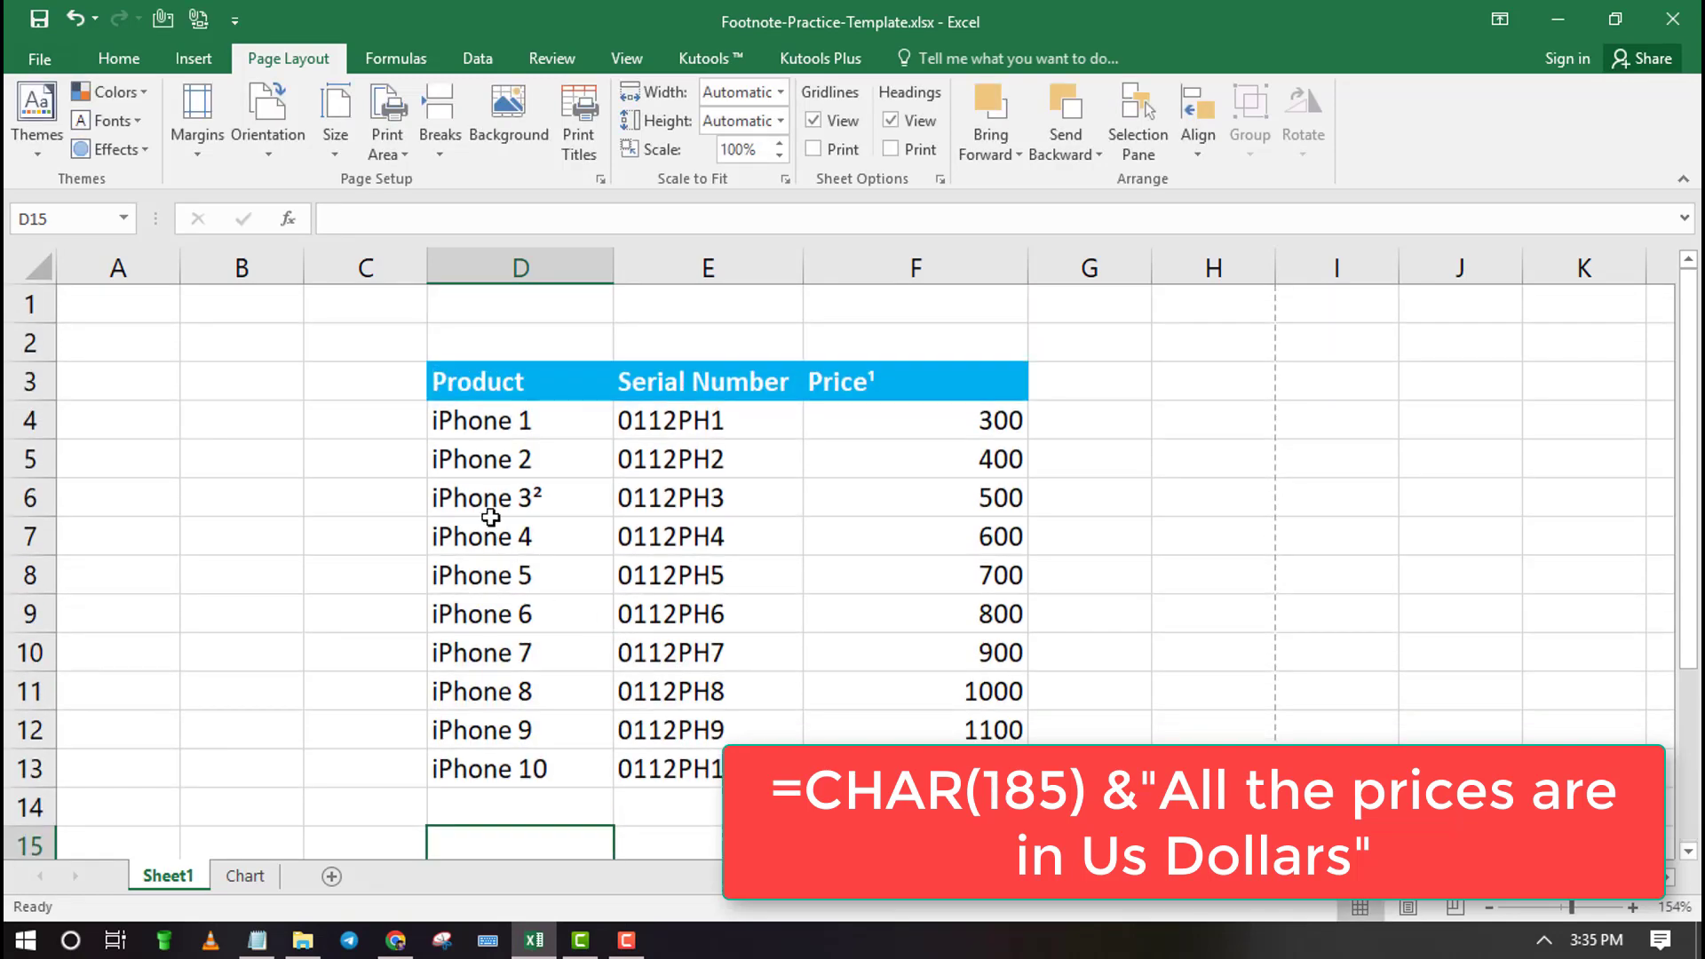
click(499, 499)
click(891, 378)
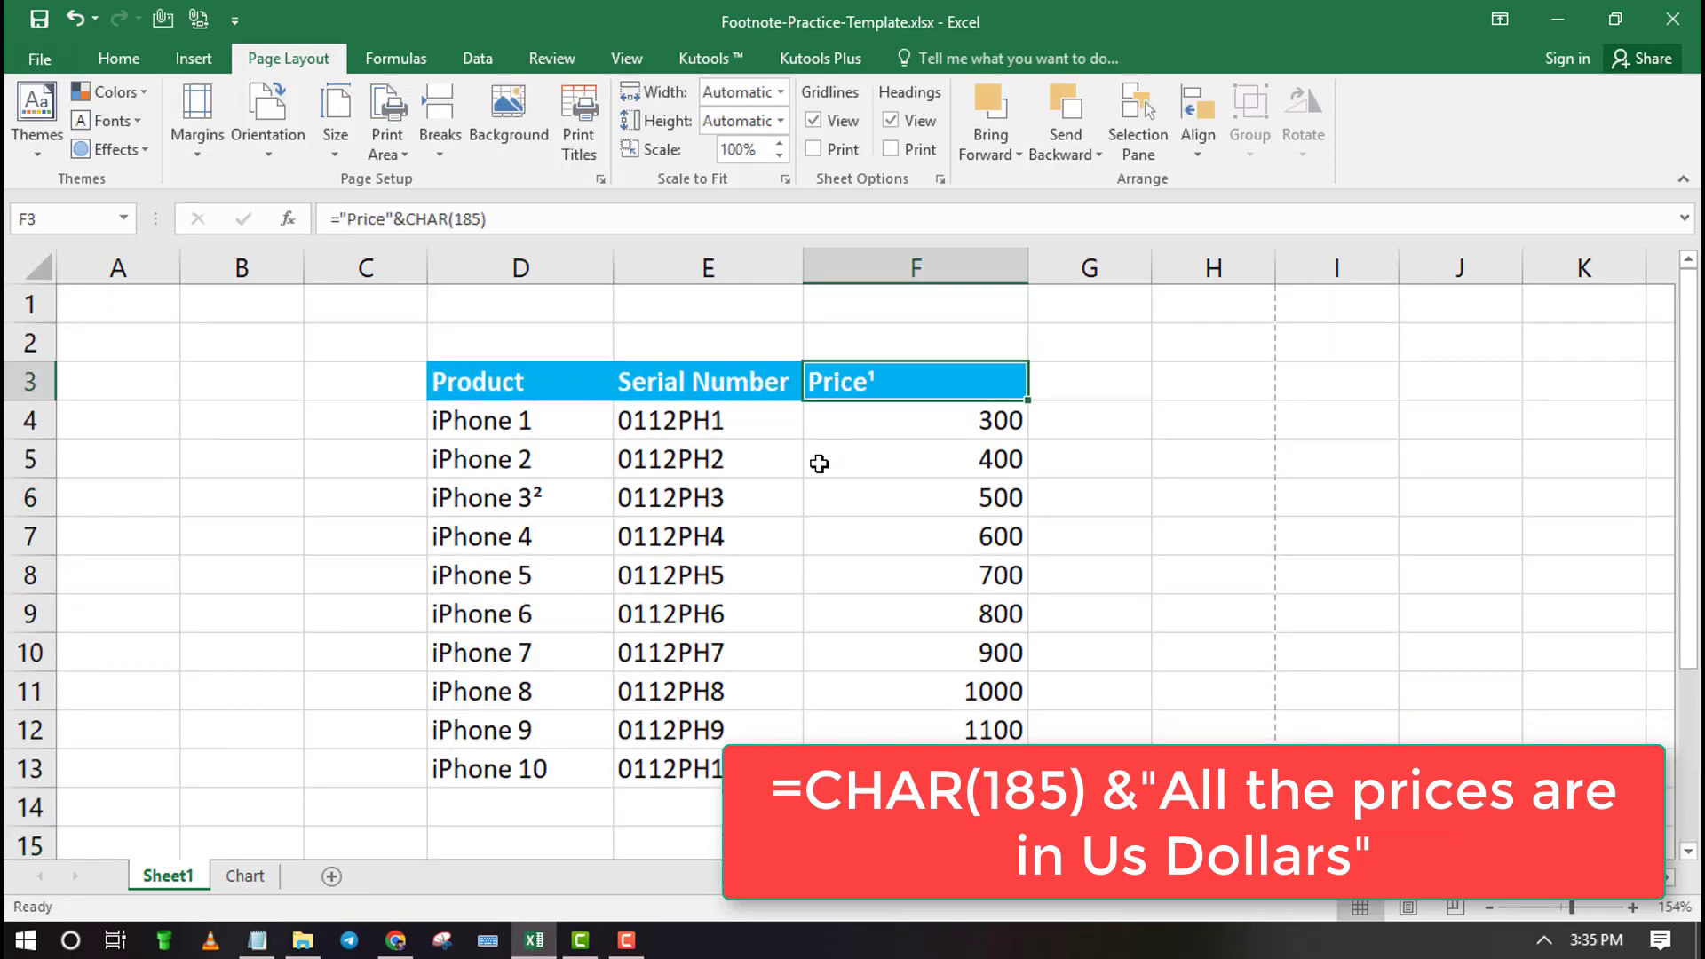
scroll(781, 480, down, 2)
click(569, 615)
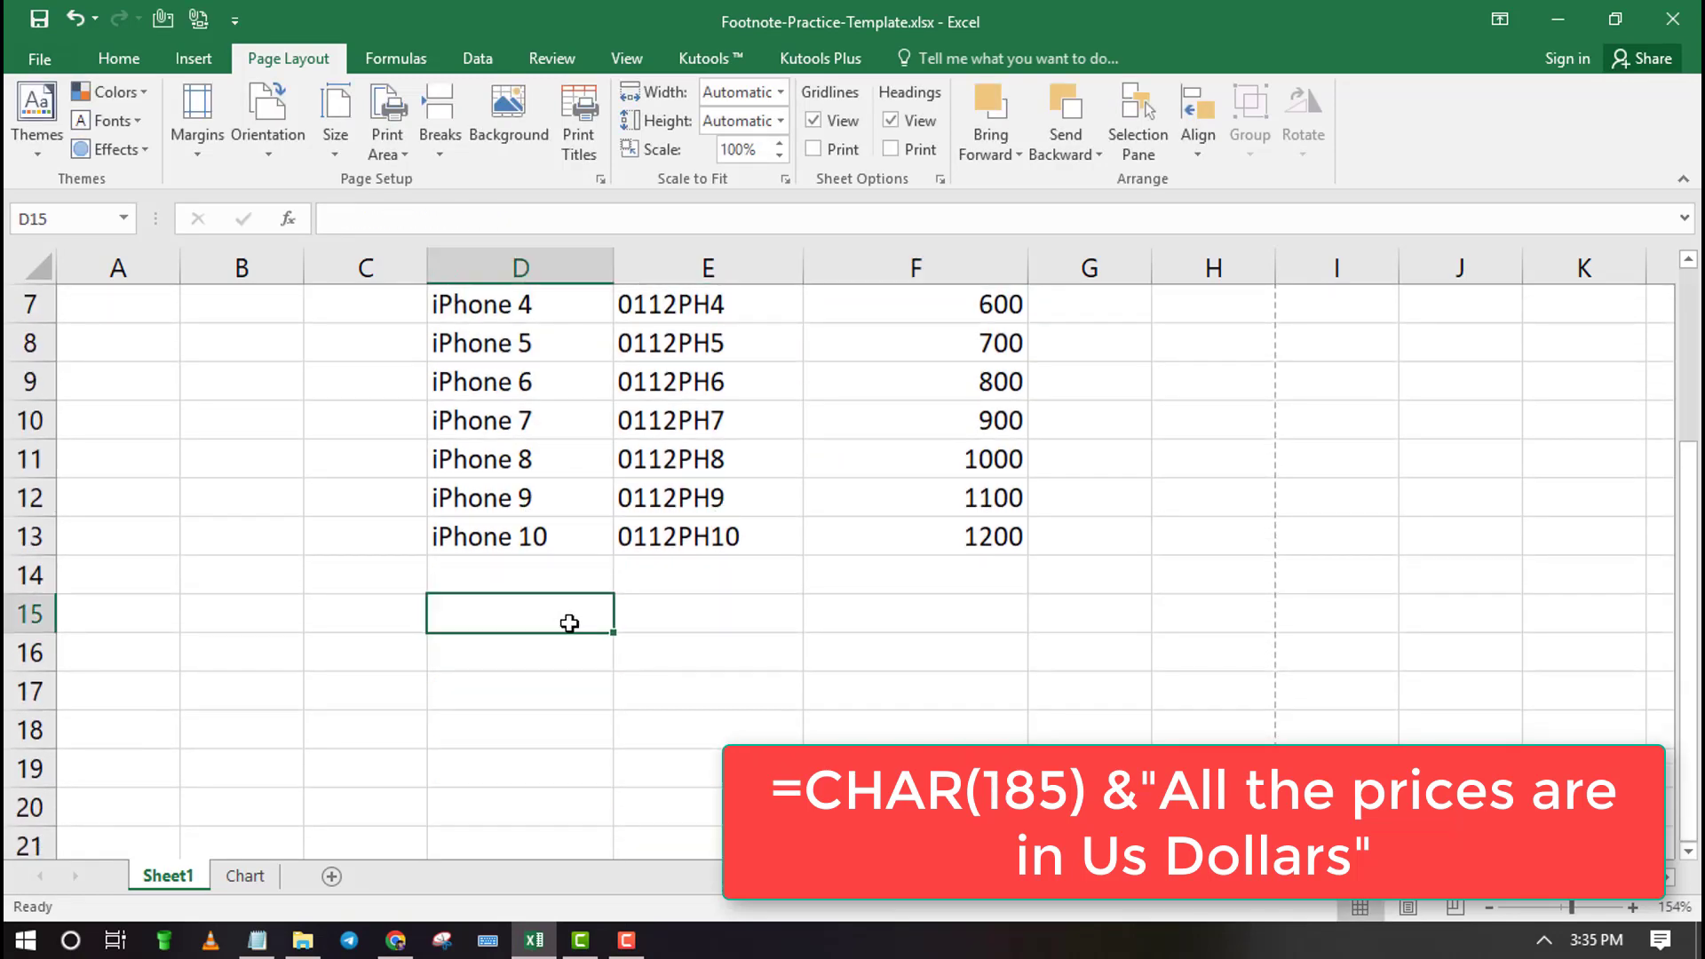
scroll(913, 728, up, 2)
scroll(914, 729, down, 2)
drag(1694, 679, 1692, 568)
Enter the footnote formula =CHAR(185)&"All prices are in USD" in D15 below the table, accepting the suggested closing quote.
click(488, 751)
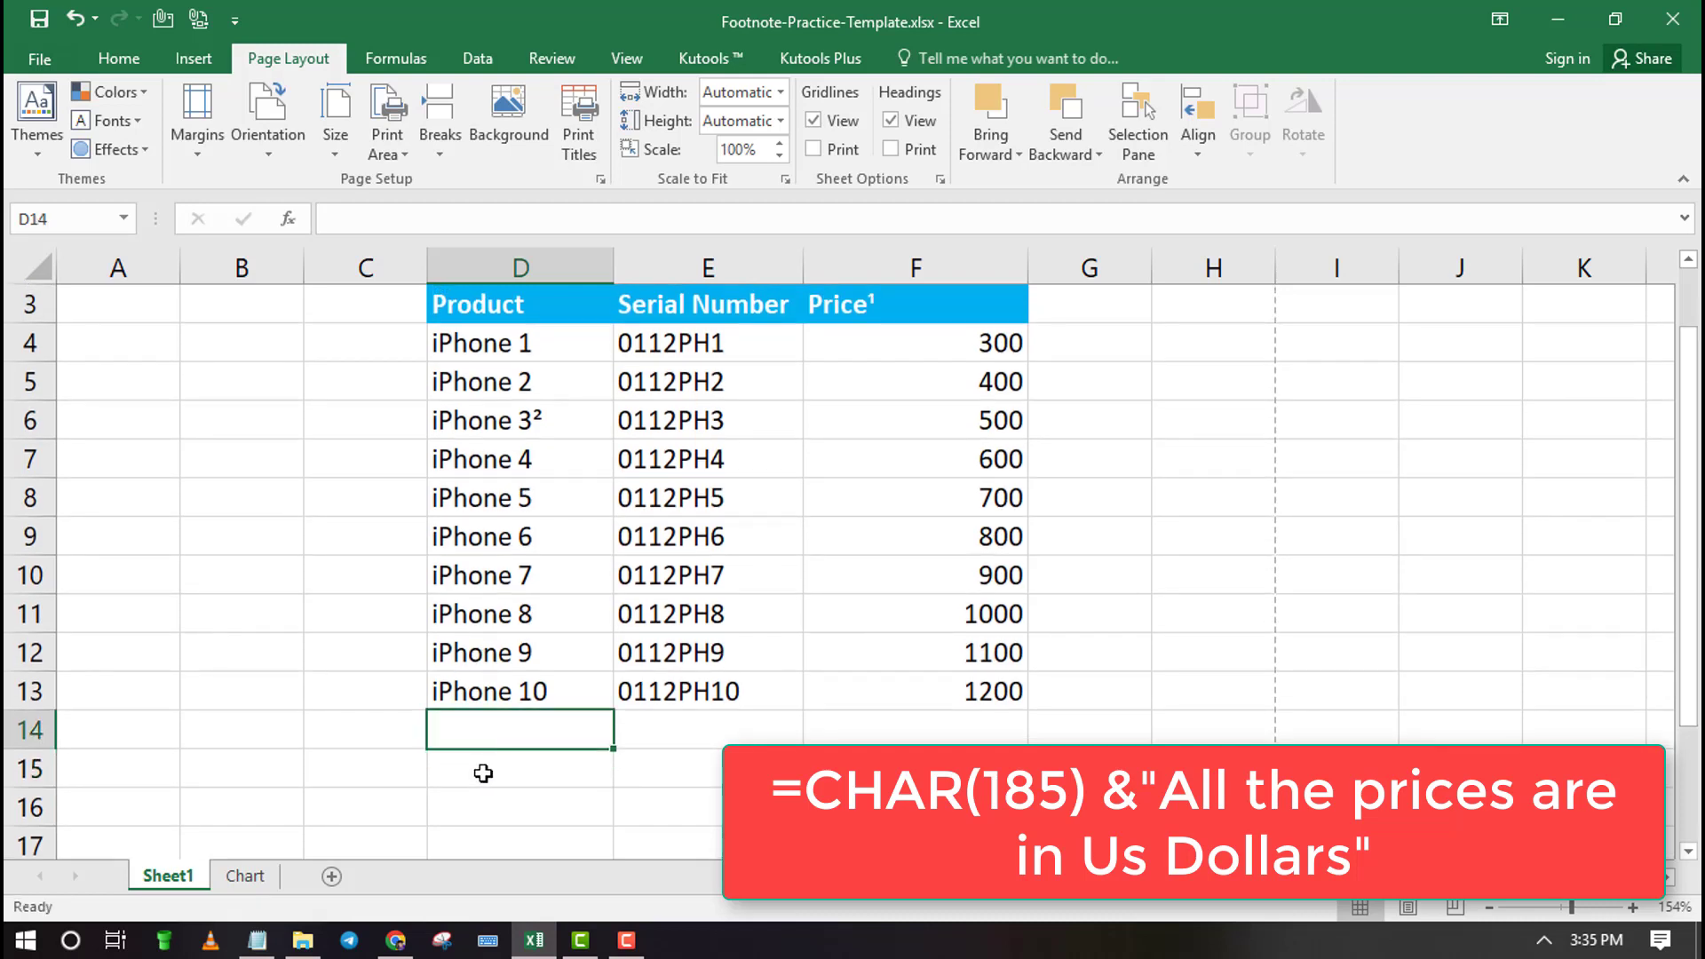
double_click(483, 772)
text(=)
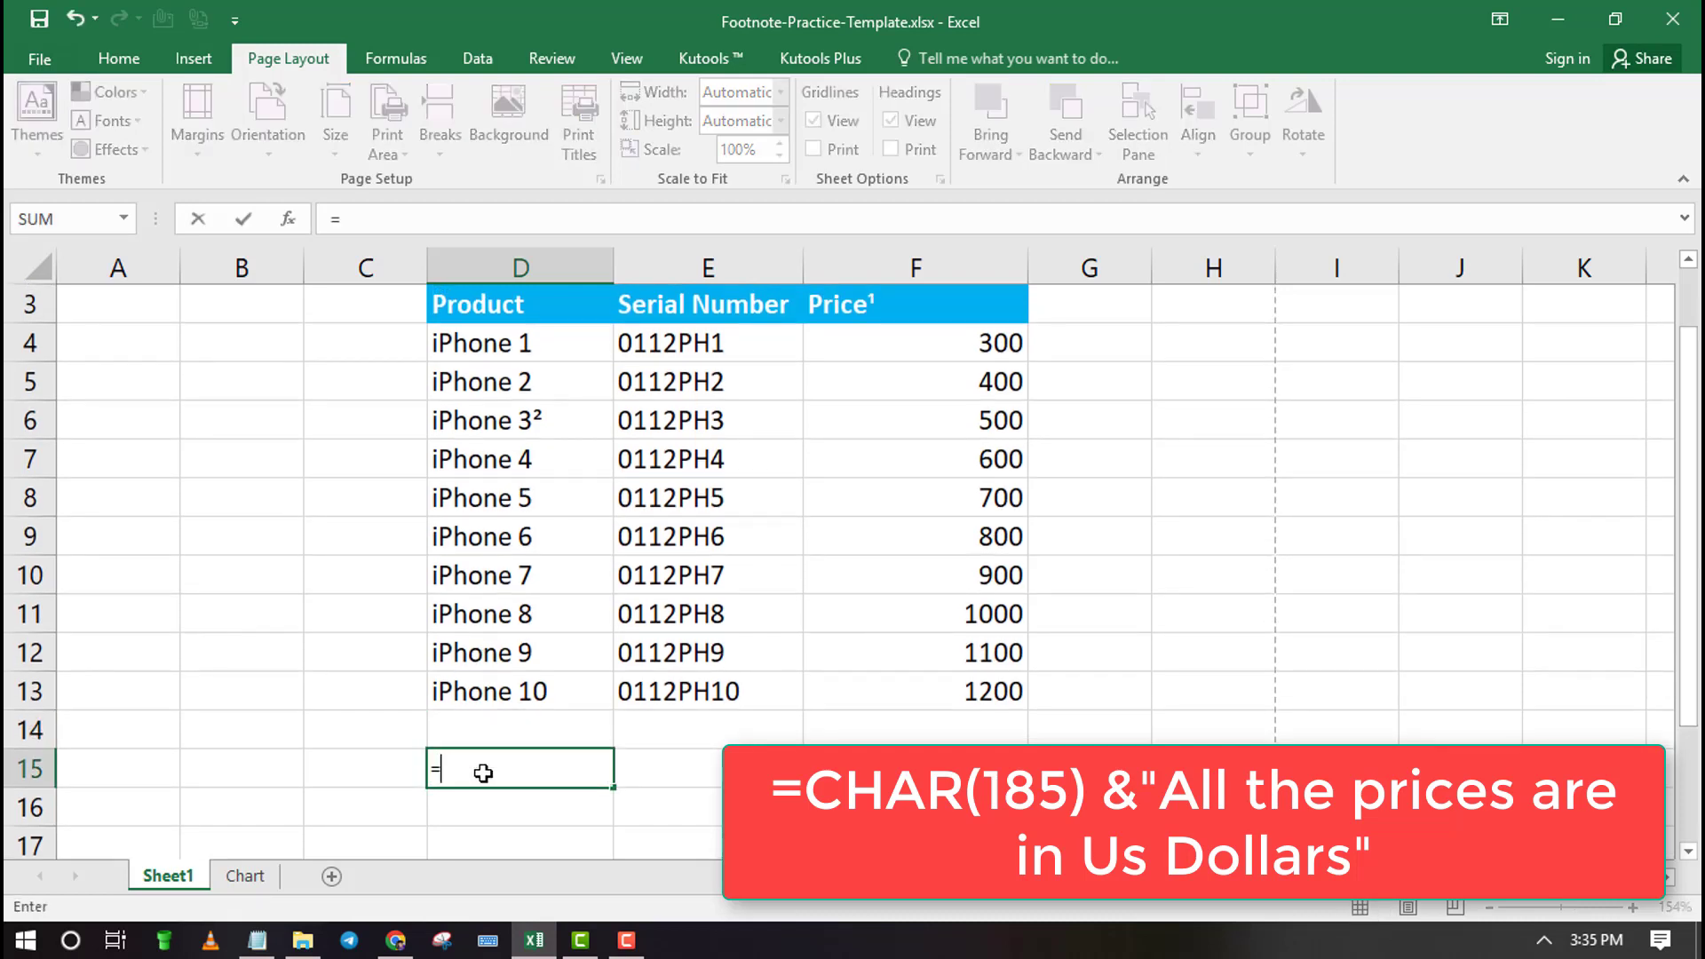
text(CHAR)
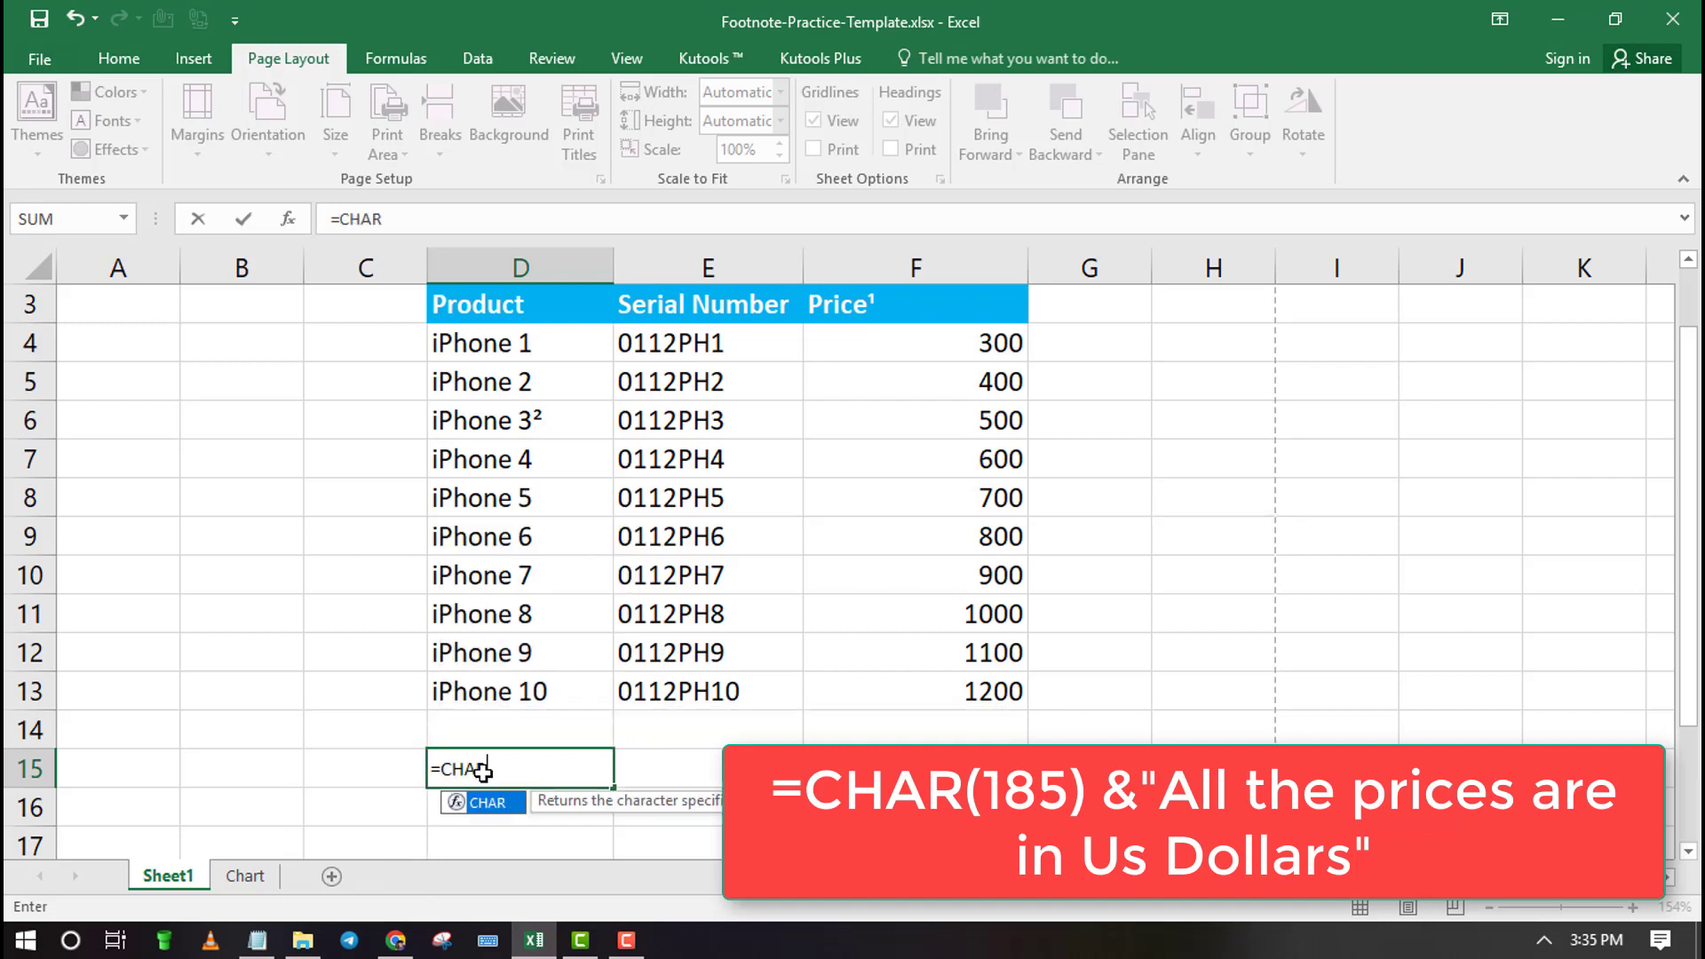
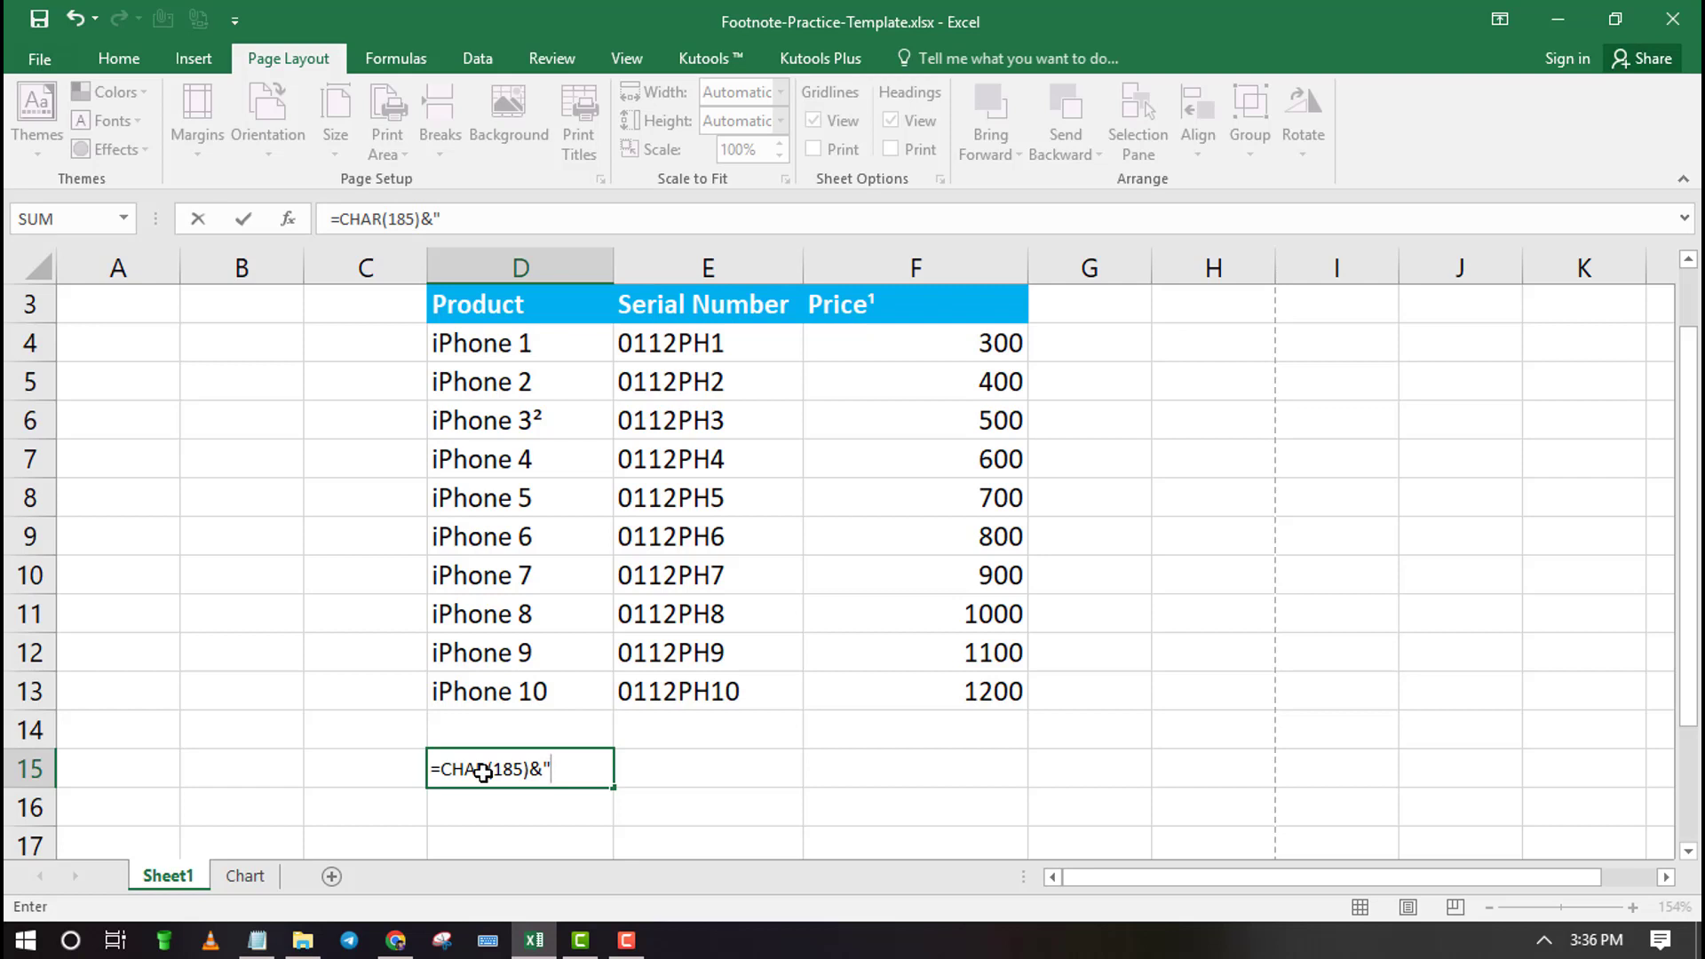
key(BackSpace)
key(BackSpace)
text(ll prices a)
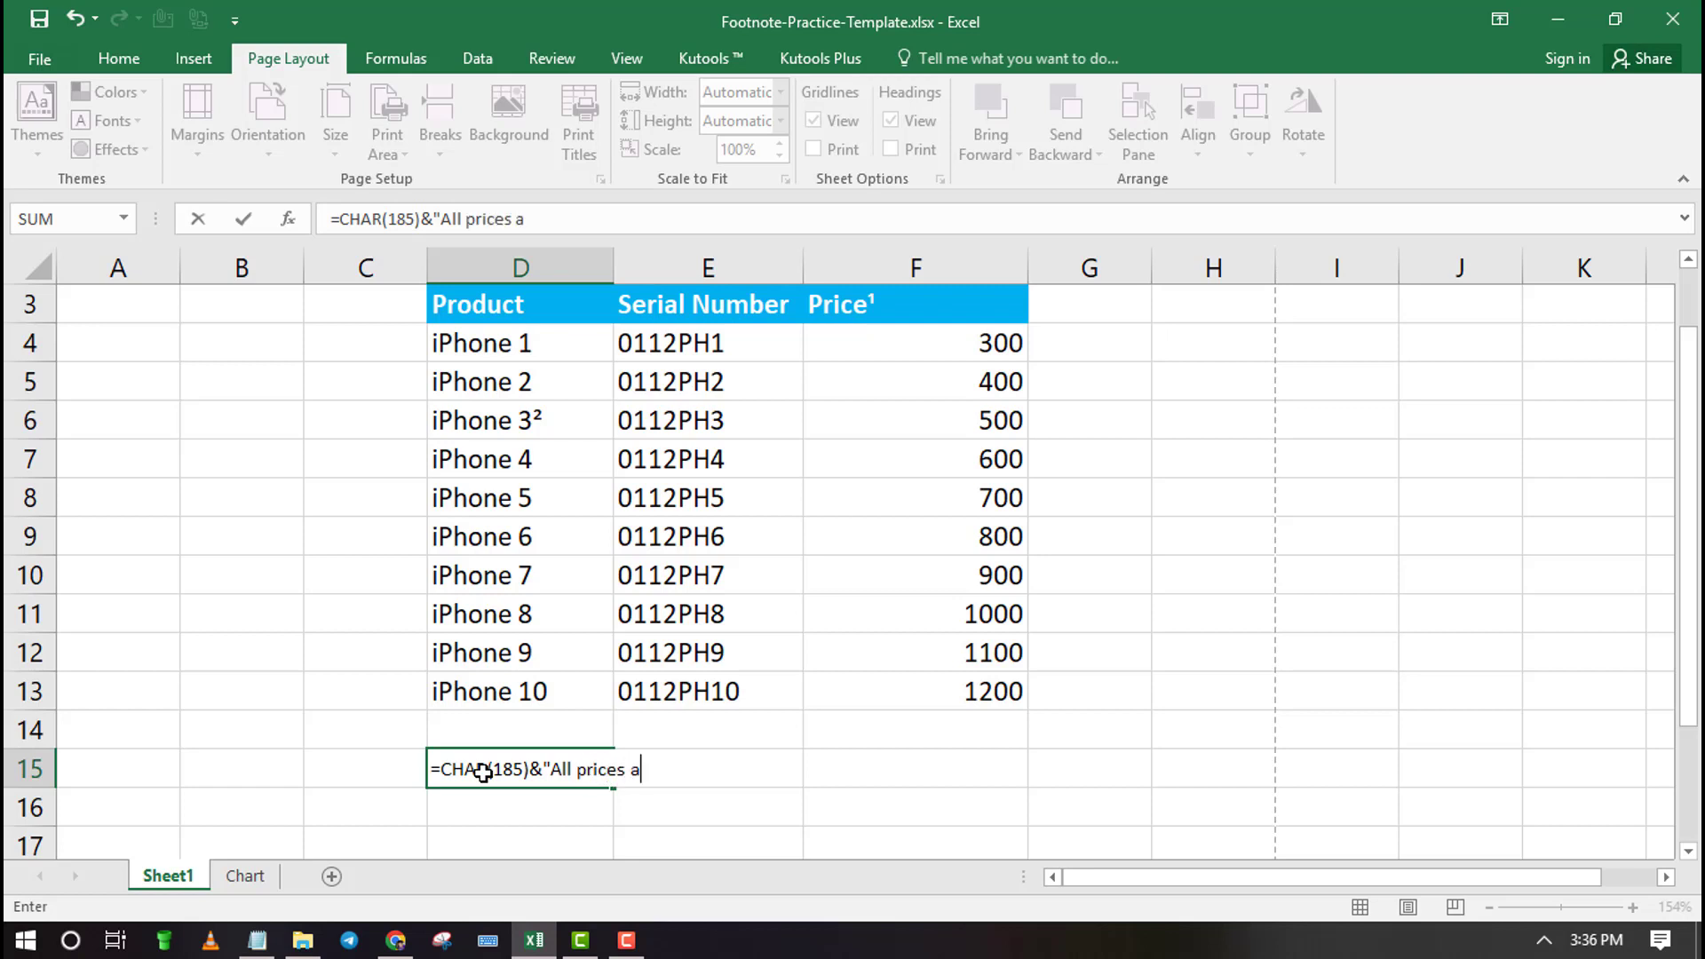
text(re in USD)
key(Return)
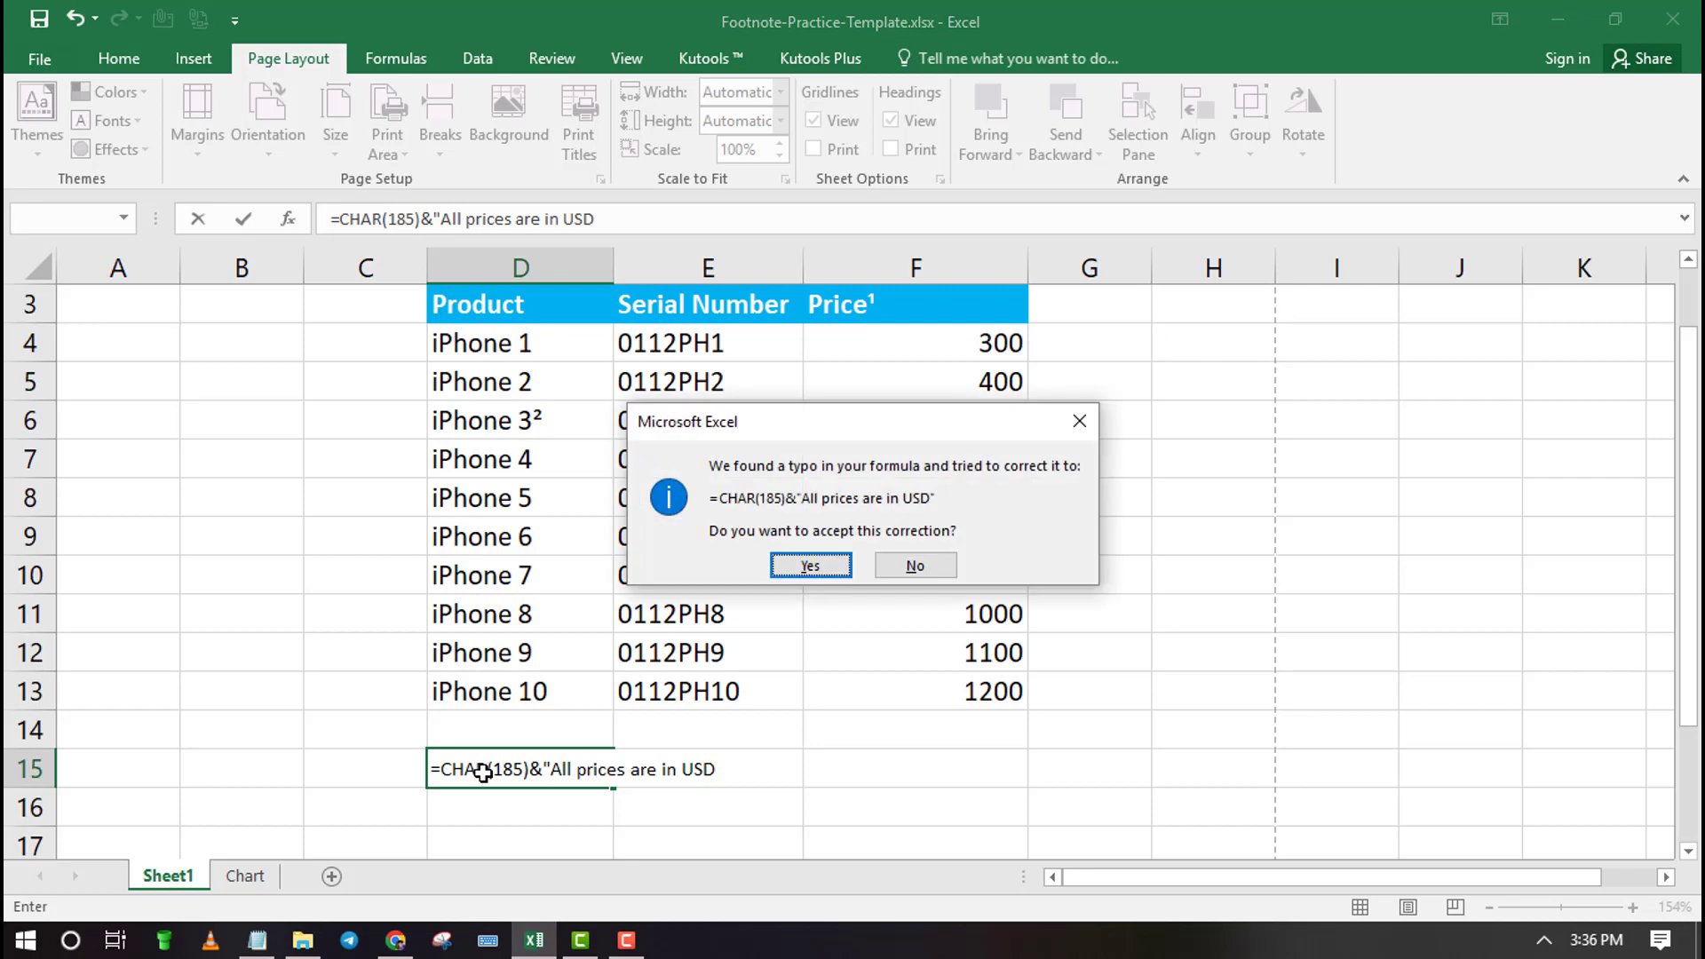
click(810, 566)
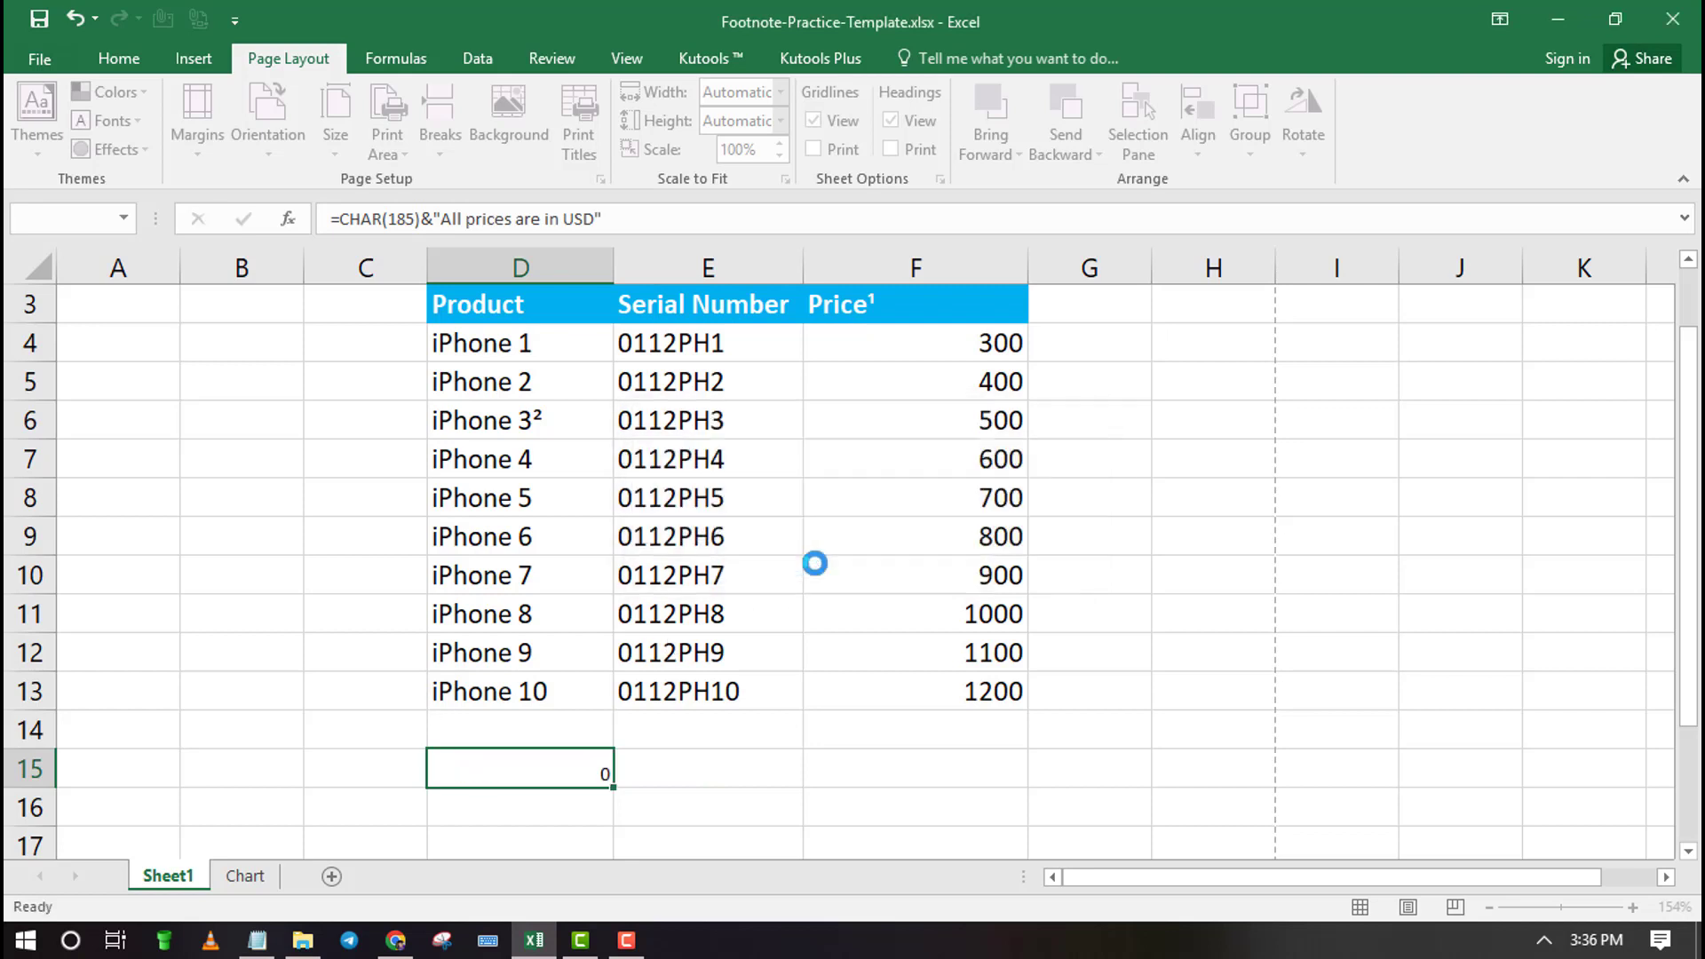
Reopen the footnote formula in D15 for editing and re-enter it as =CHAR(185)&"All prices are in USD".
double_click(536, 769)
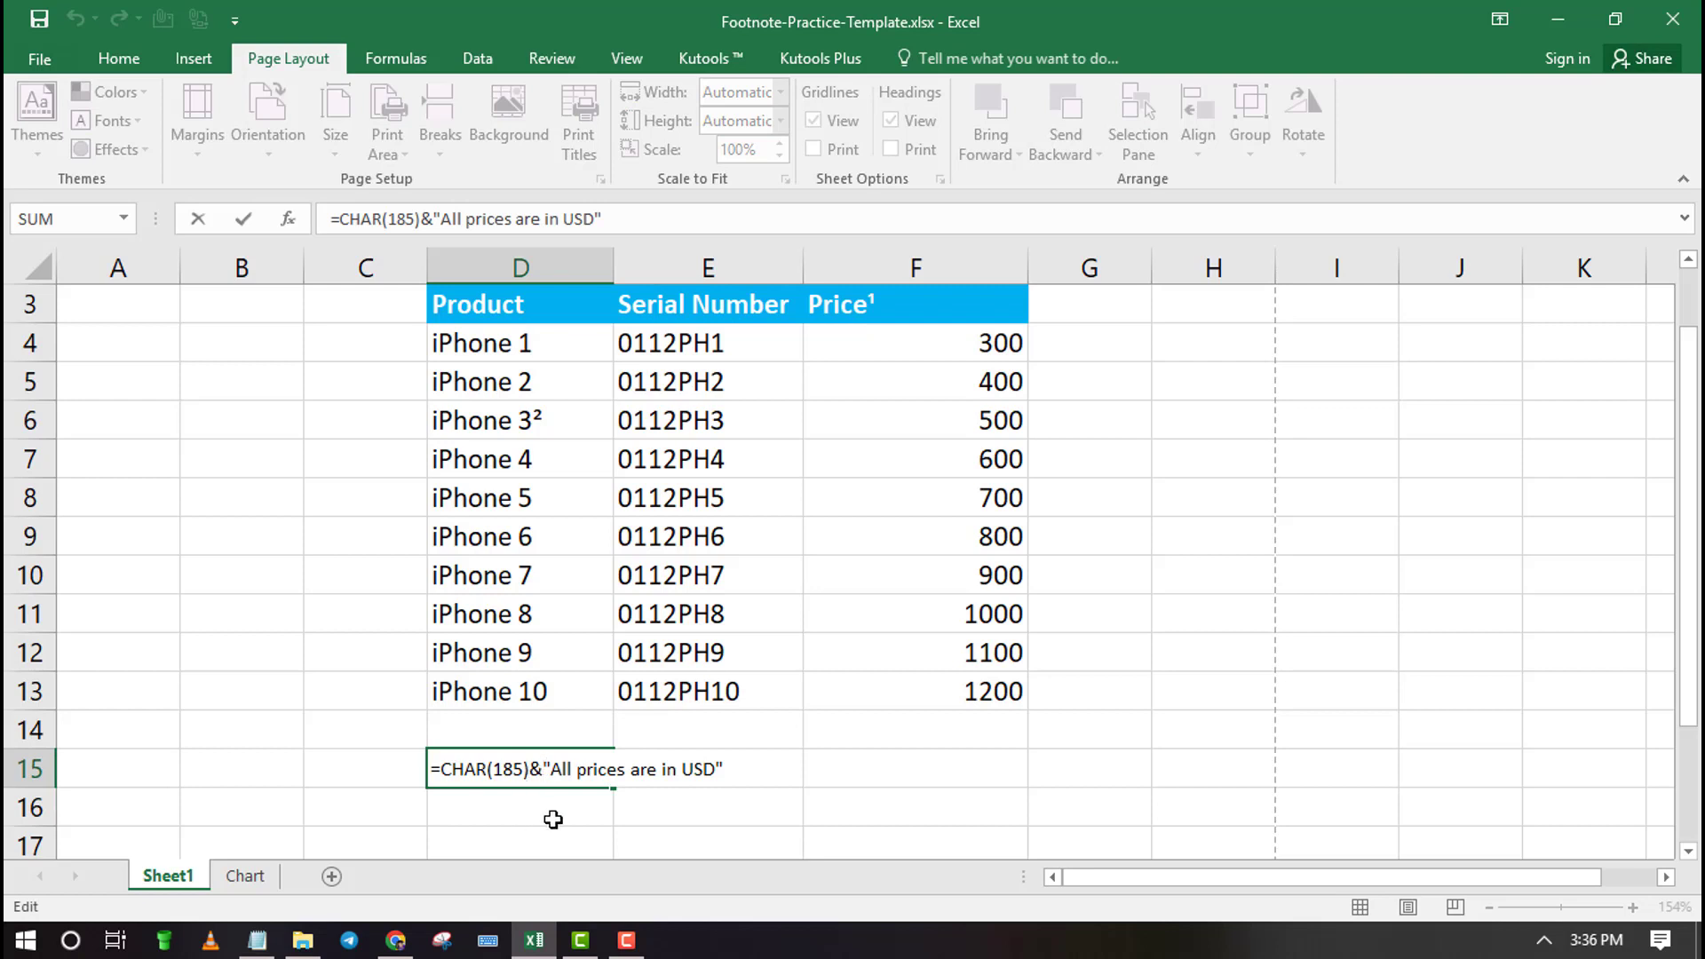
click(535, 814)
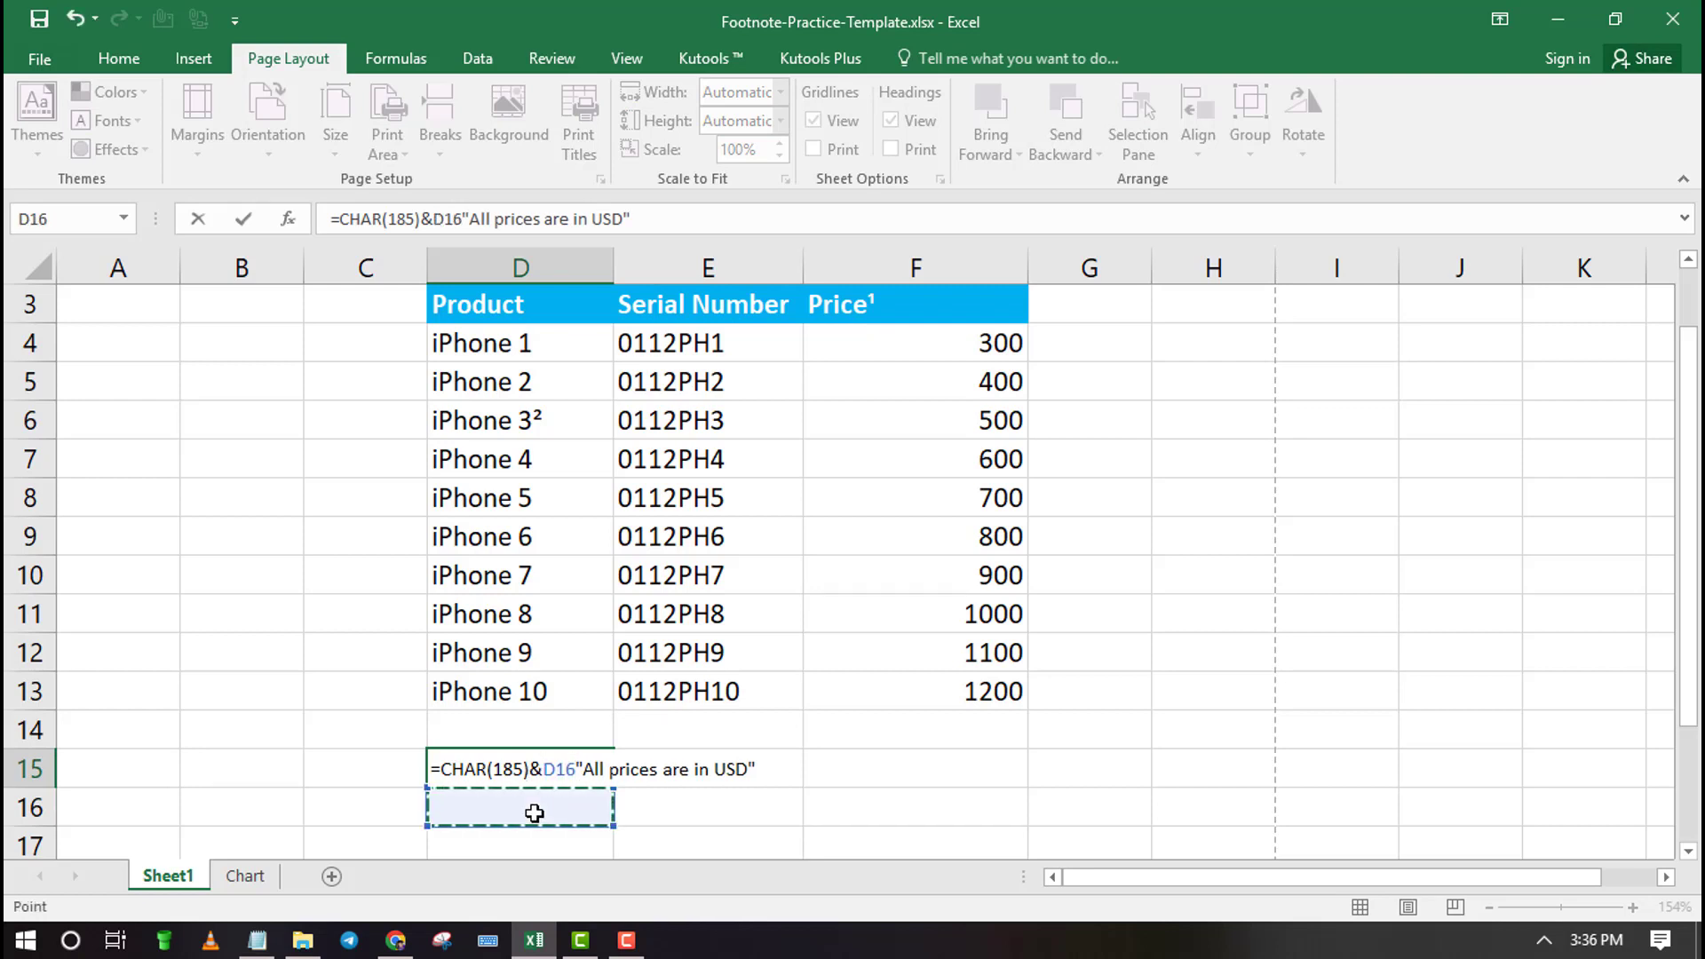
key(BackSpace)
key(BackSpace)
key(BackSpace)
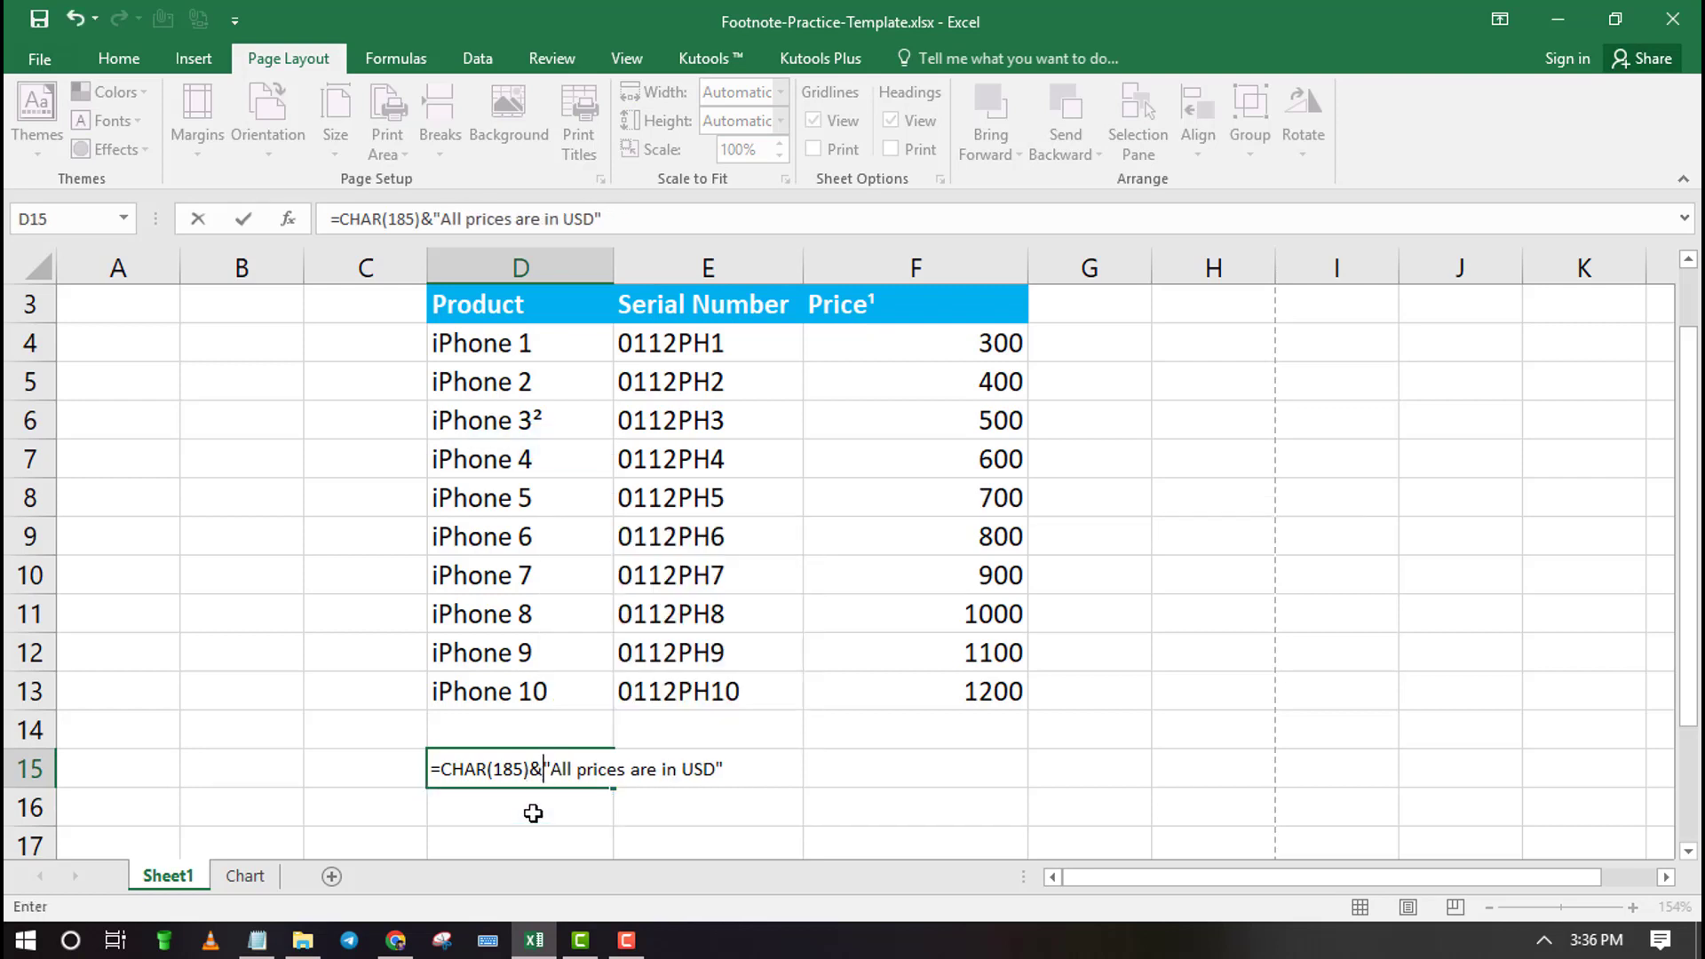
key(Return)
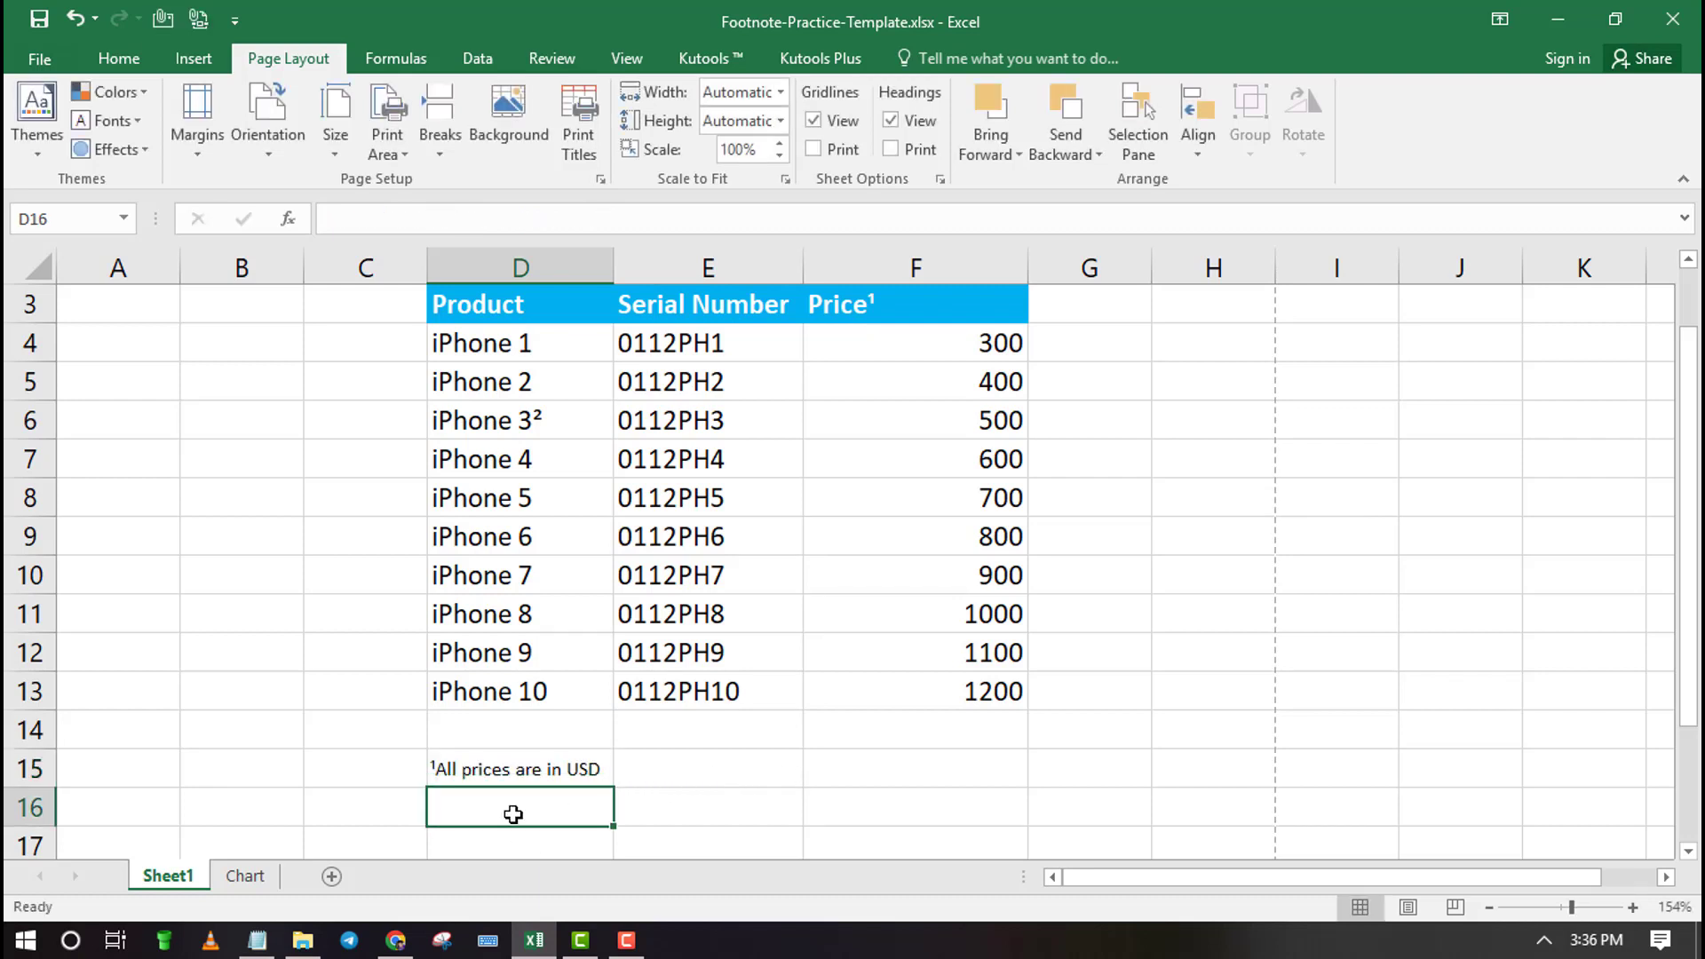
Enter the second footnote formula =CHAR(178)&"Only 4 left in stock" in D16, using the suggested CHAR function.
text(=)
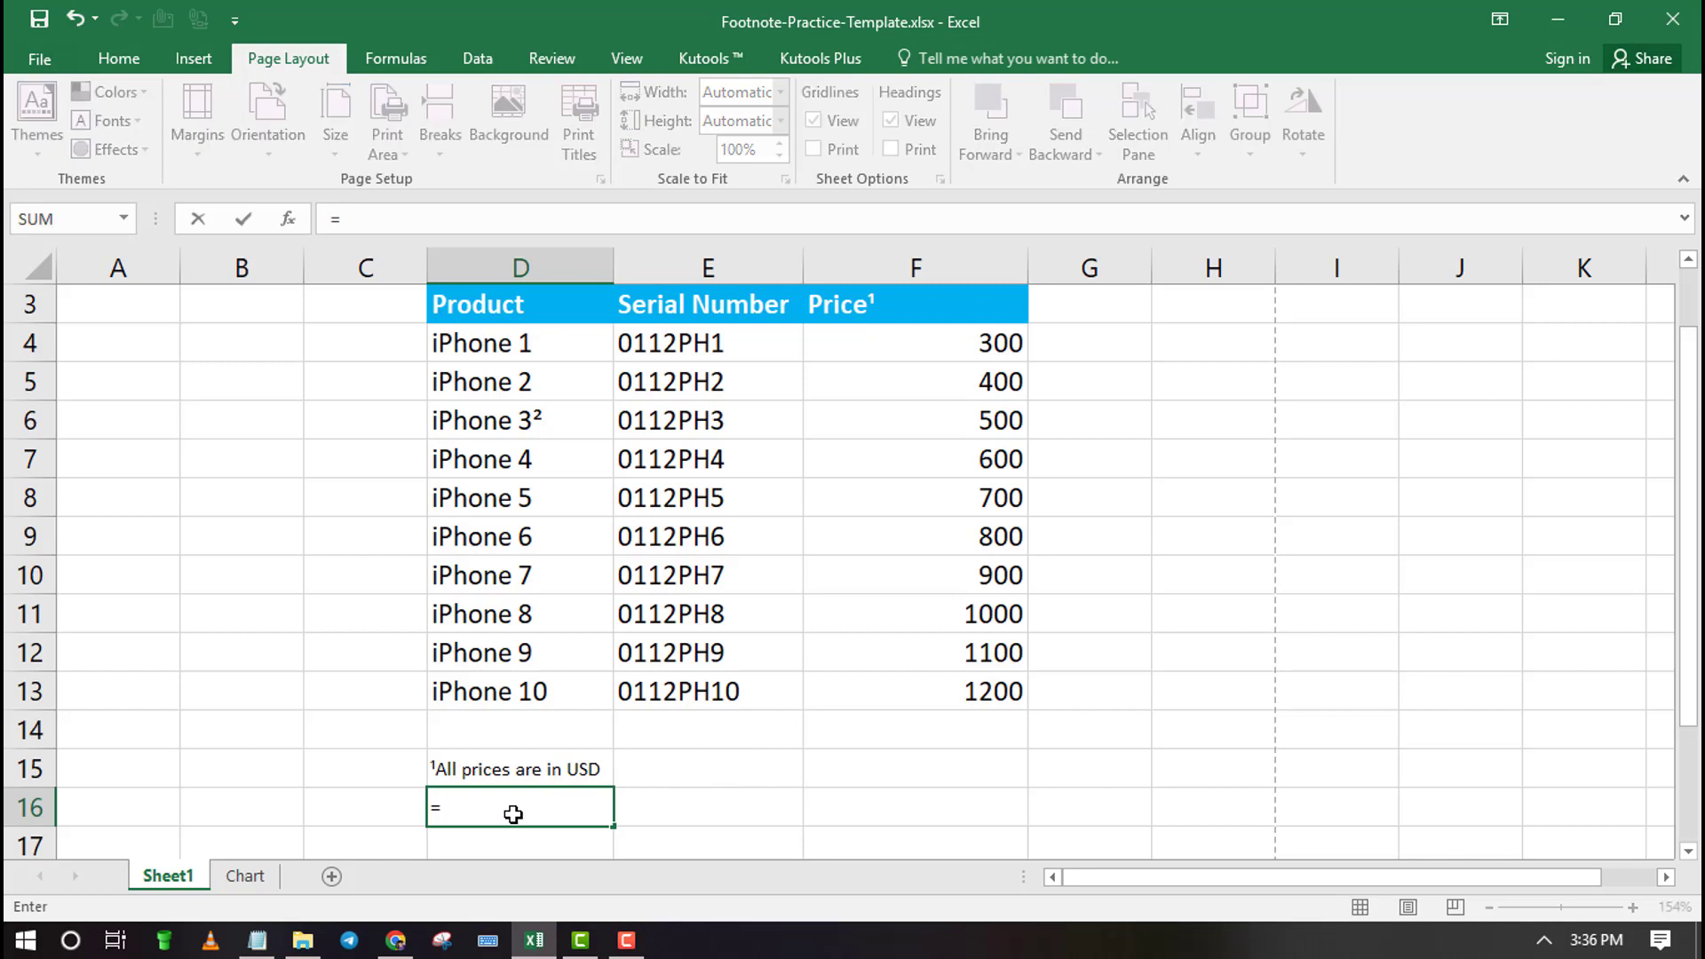
text(char)
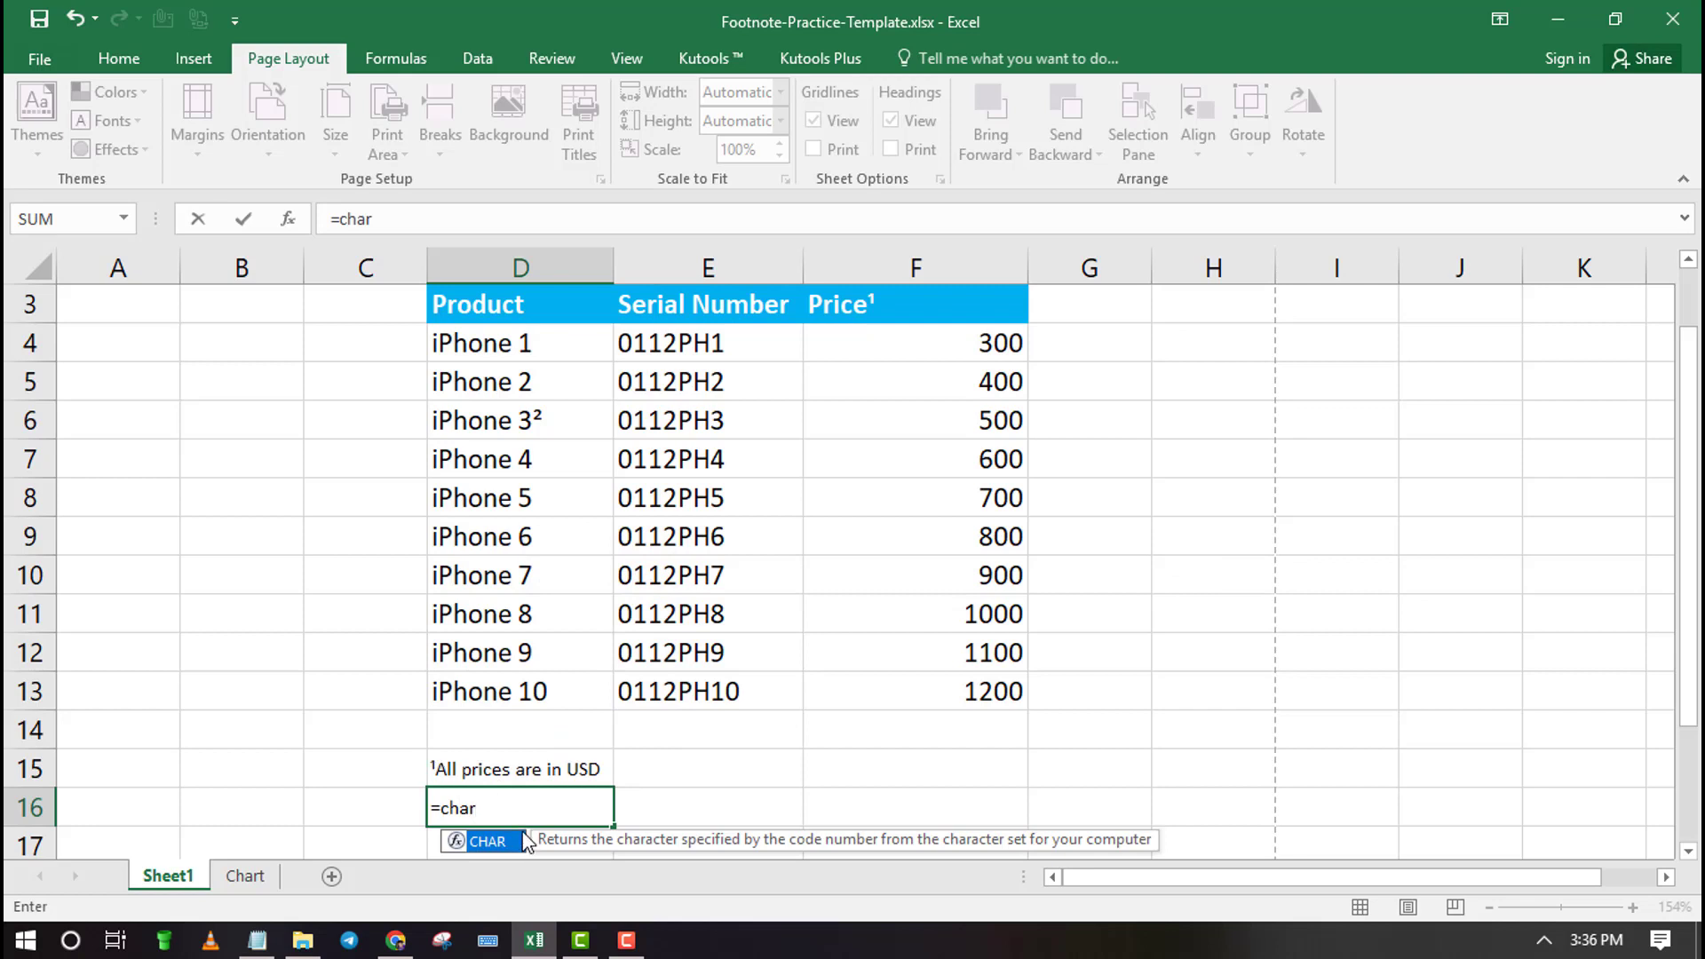
double_click(502, 841)
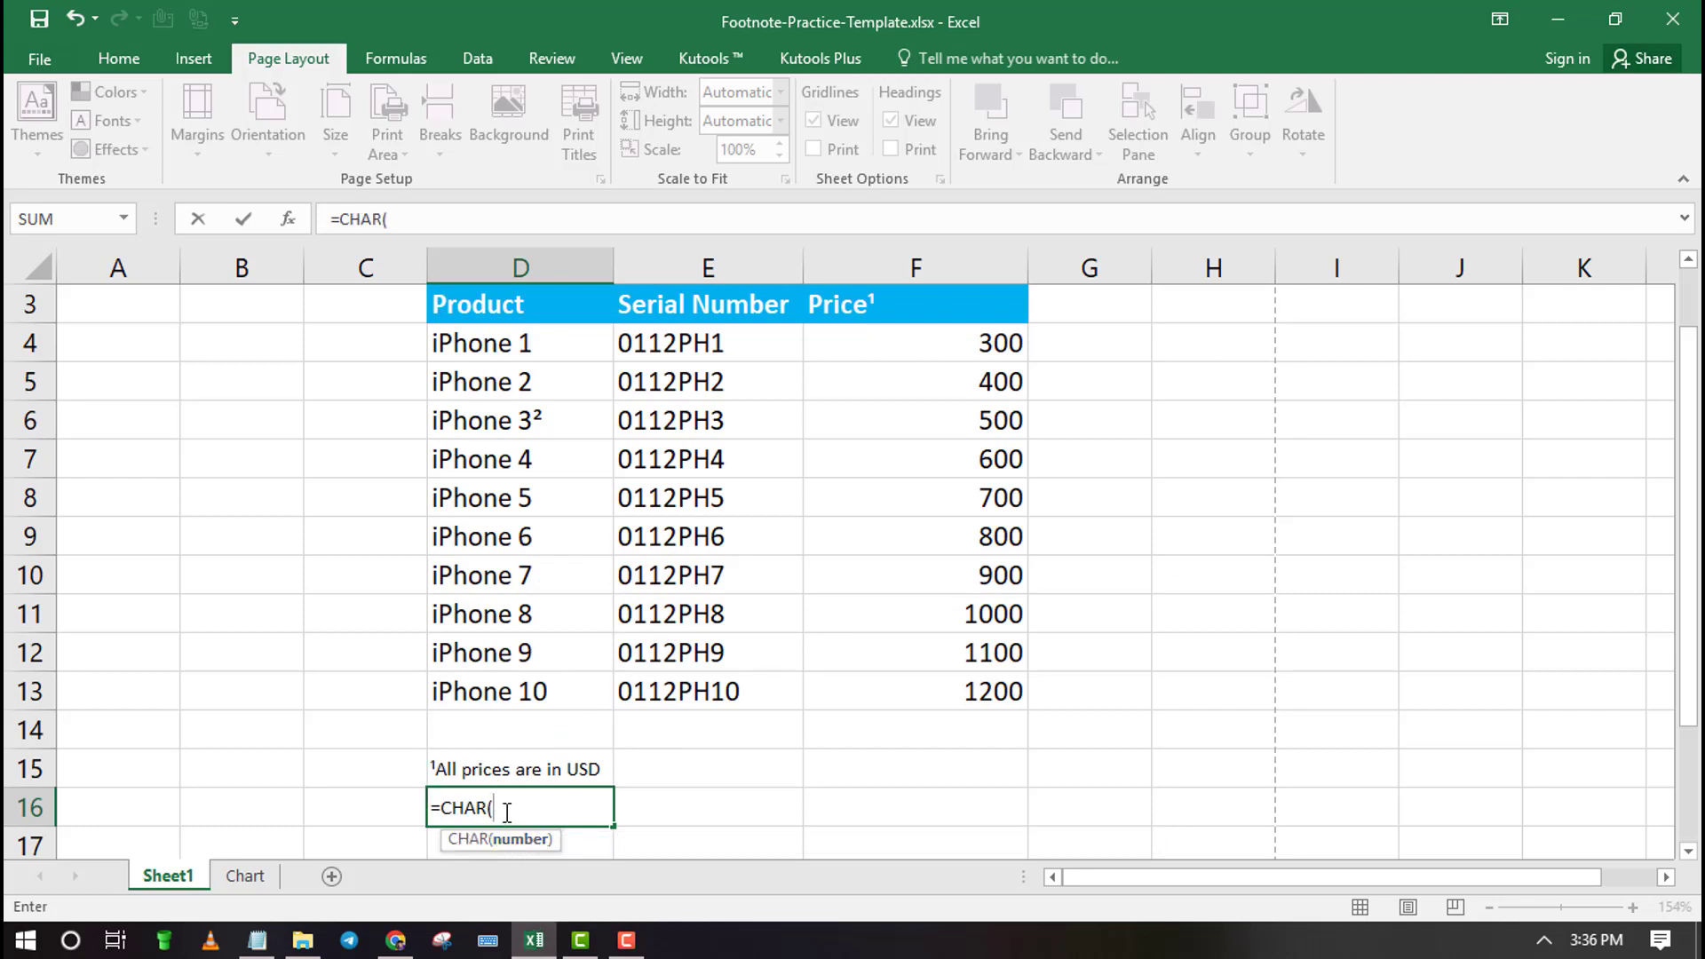
text(17)
text(7)
text(9)
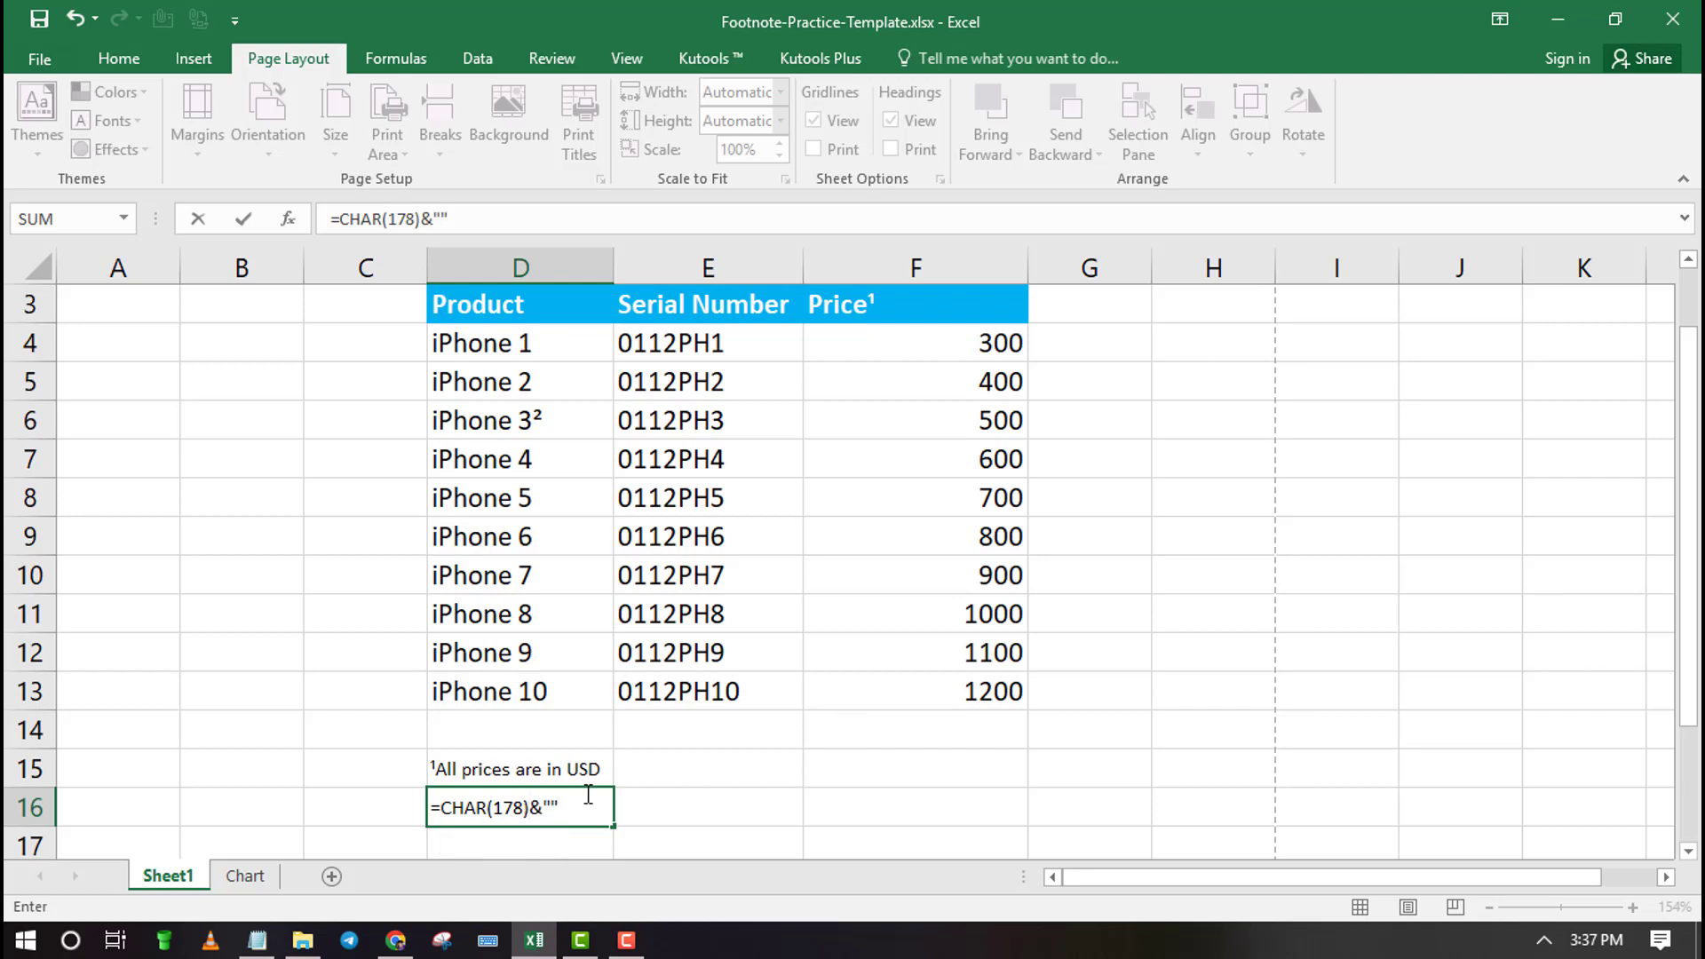
click(545, 806)
text(Only 4 left )
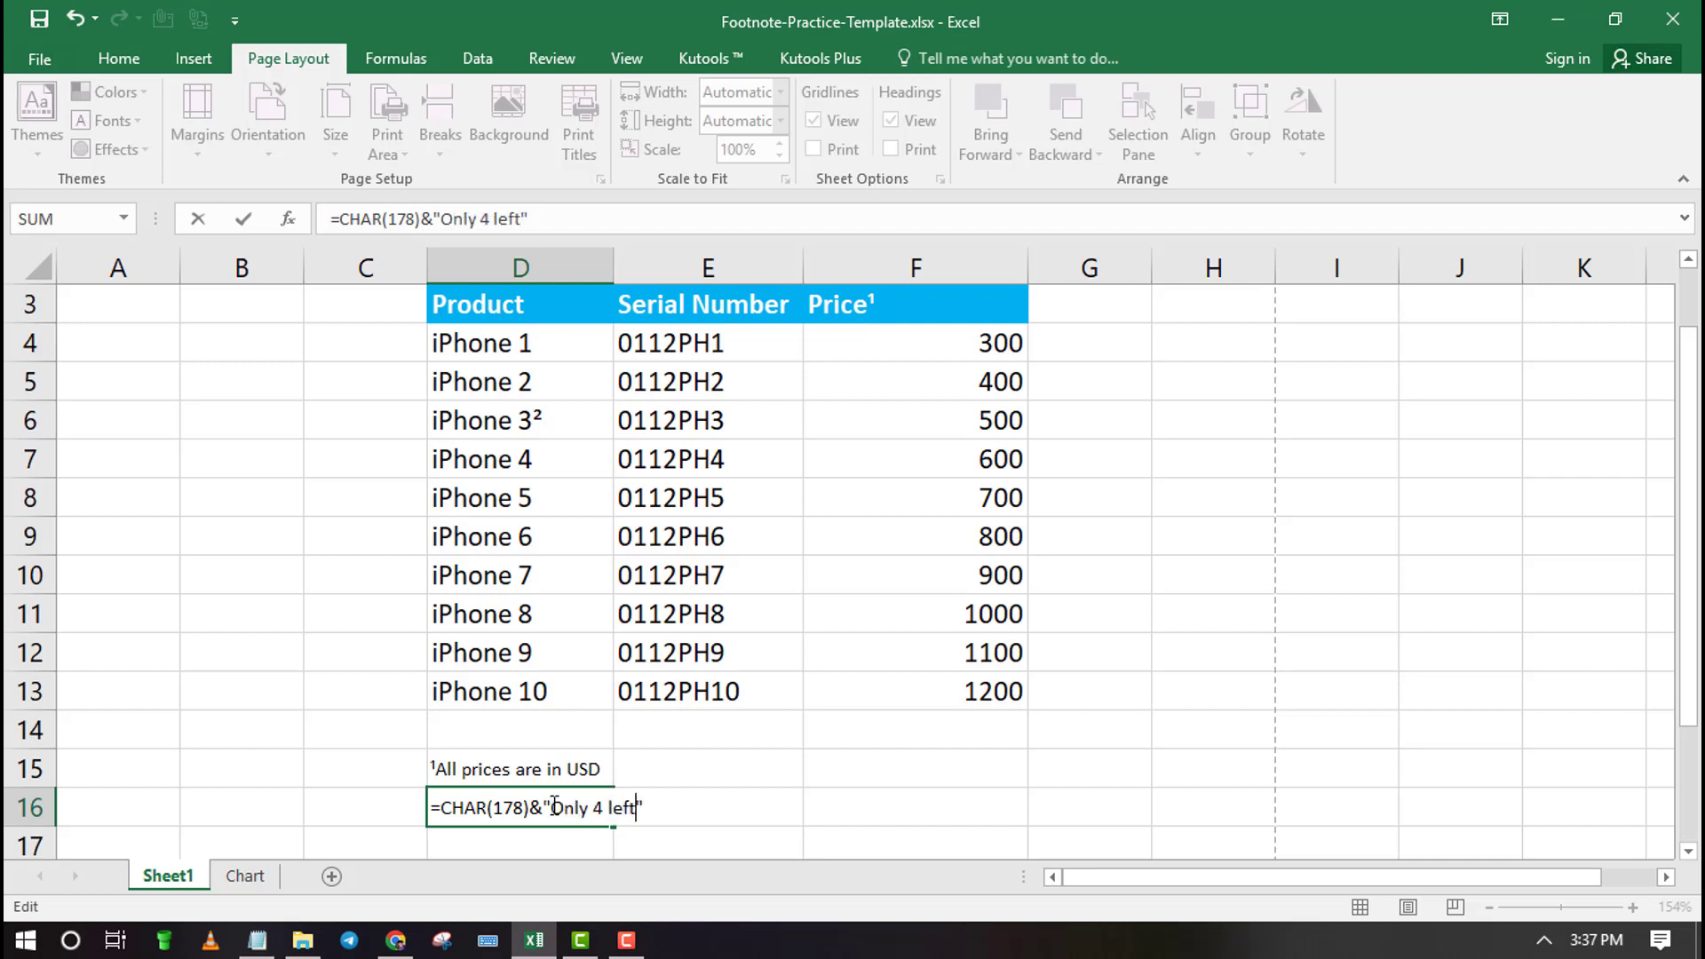
text(in stock)
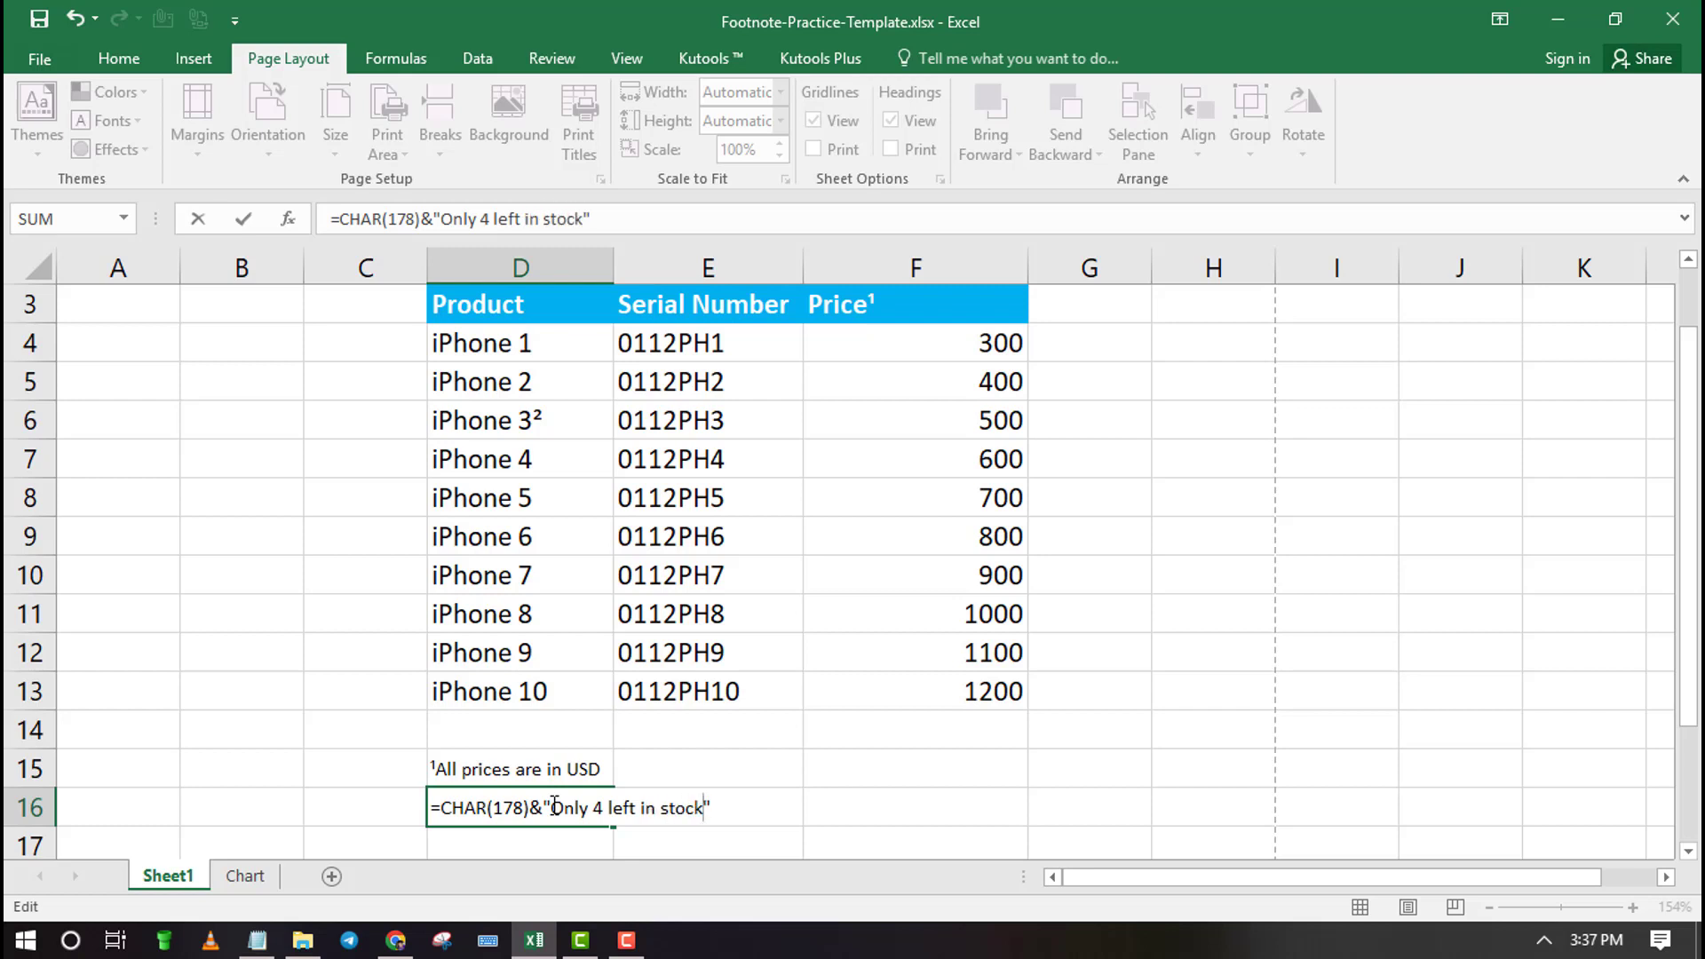
key(Return)
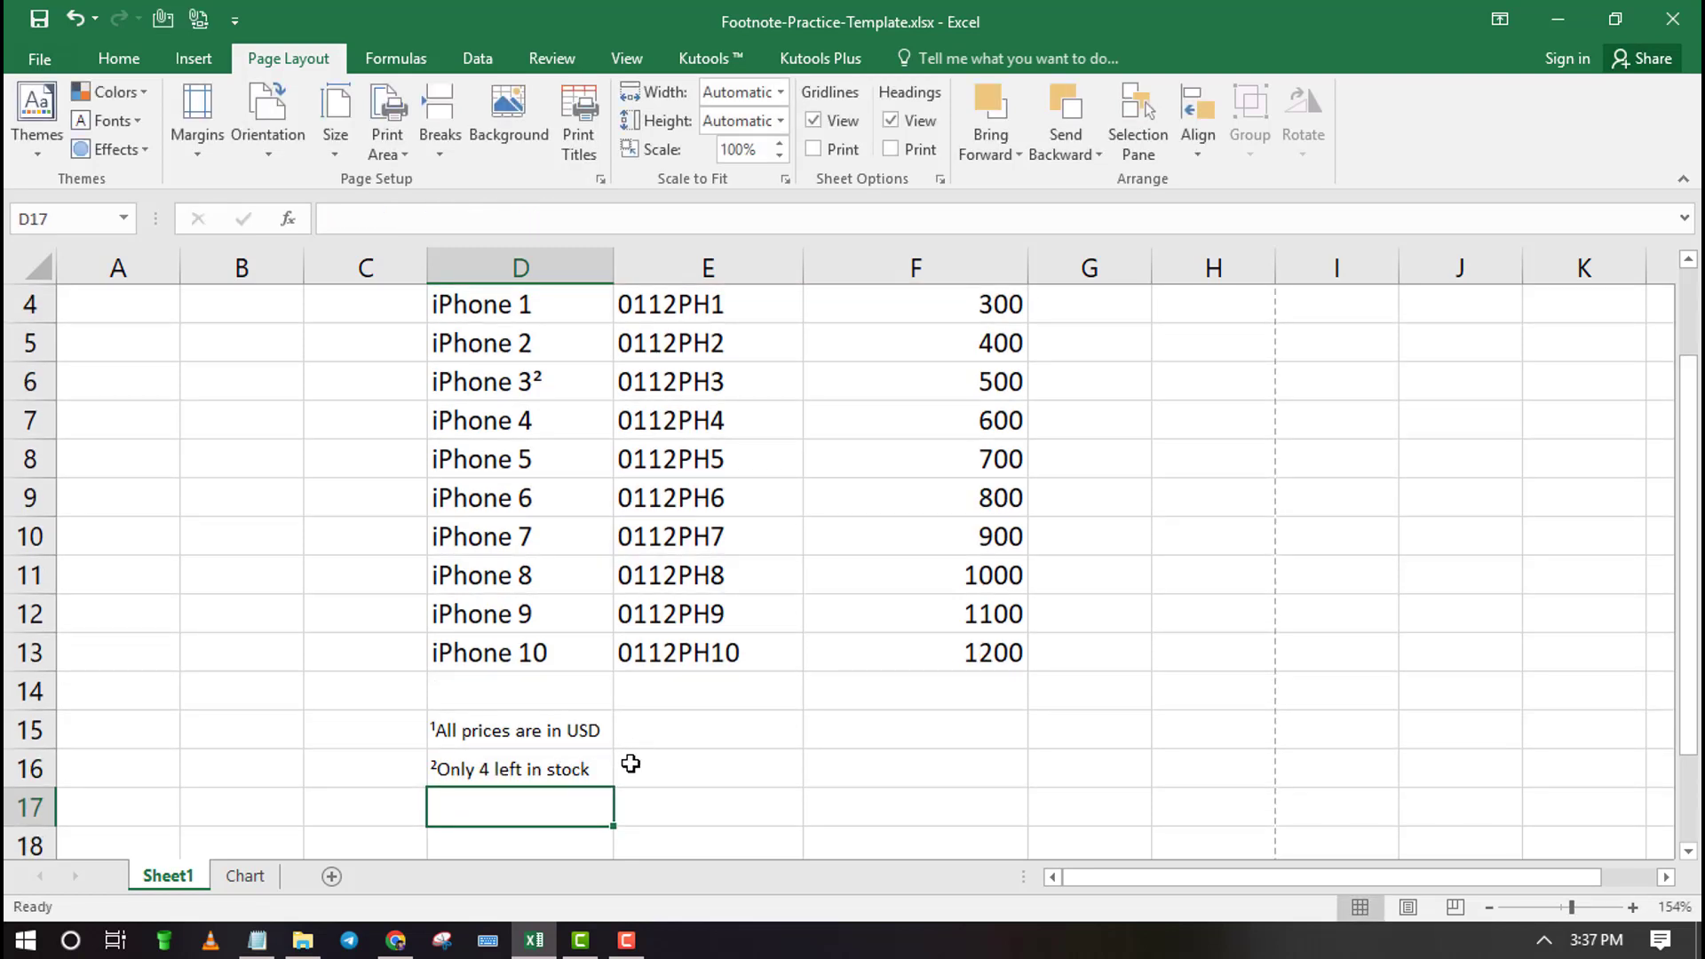
Highlight the two footnote cells D15:D16 with a yellow fill and deselect them.
click(564, 737)
click(557, 783)
click(835, 819)
drag(603, 773, 498, 723)
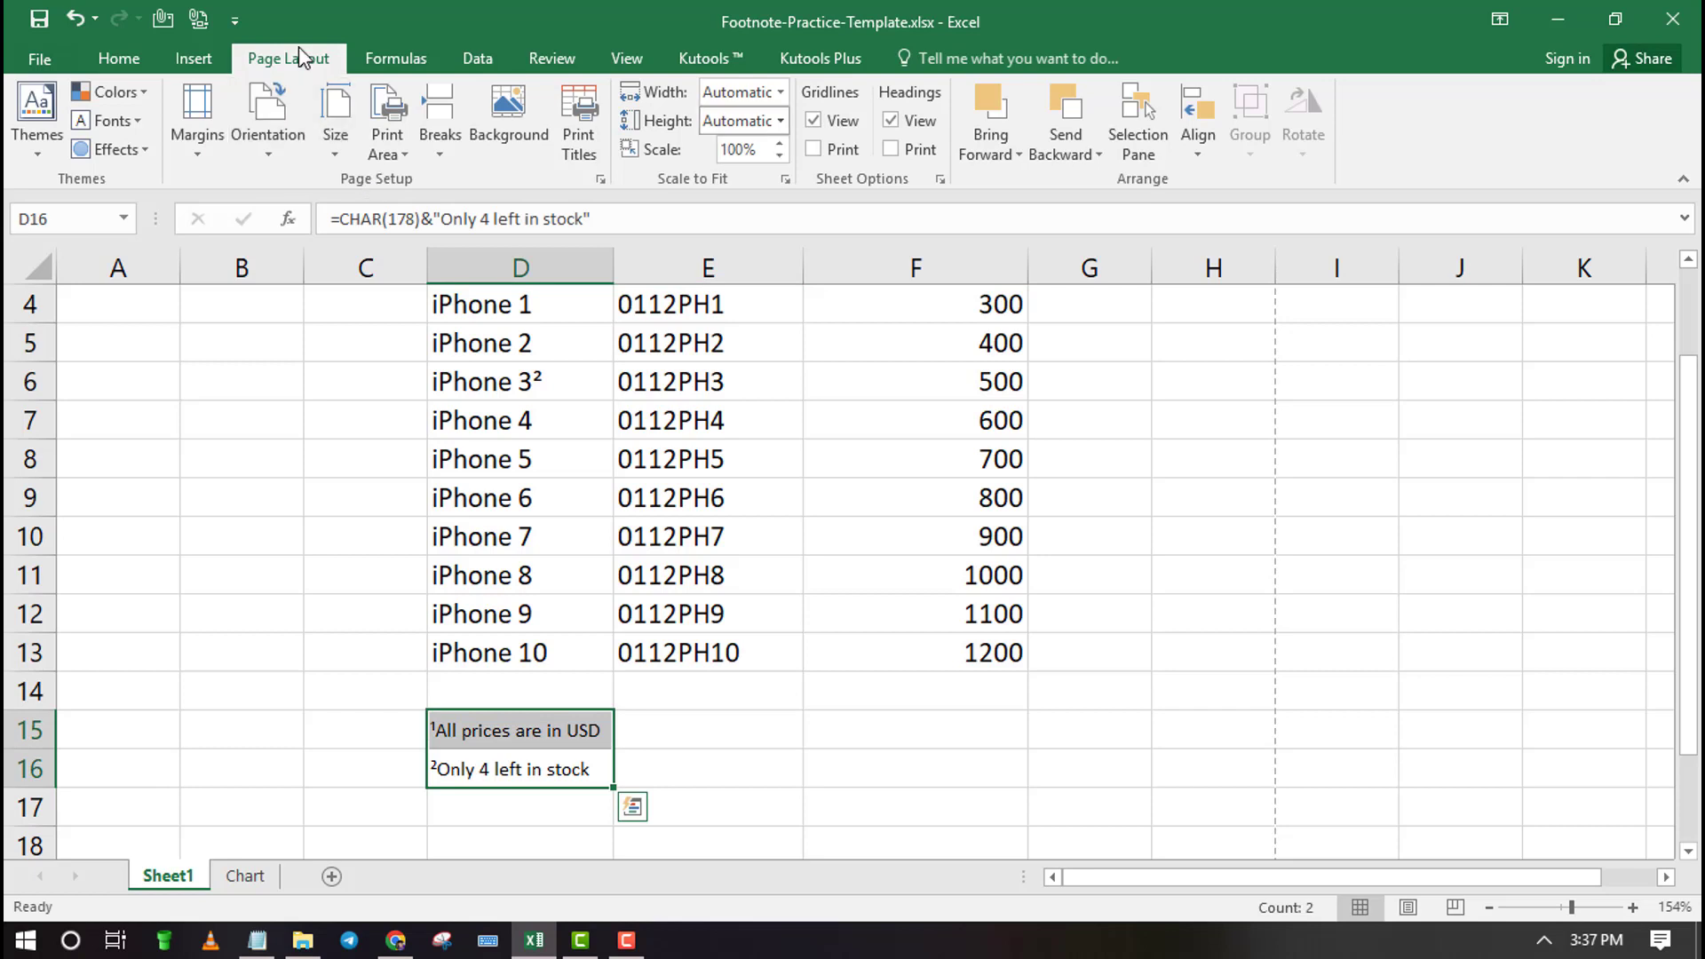
click(116, 62)
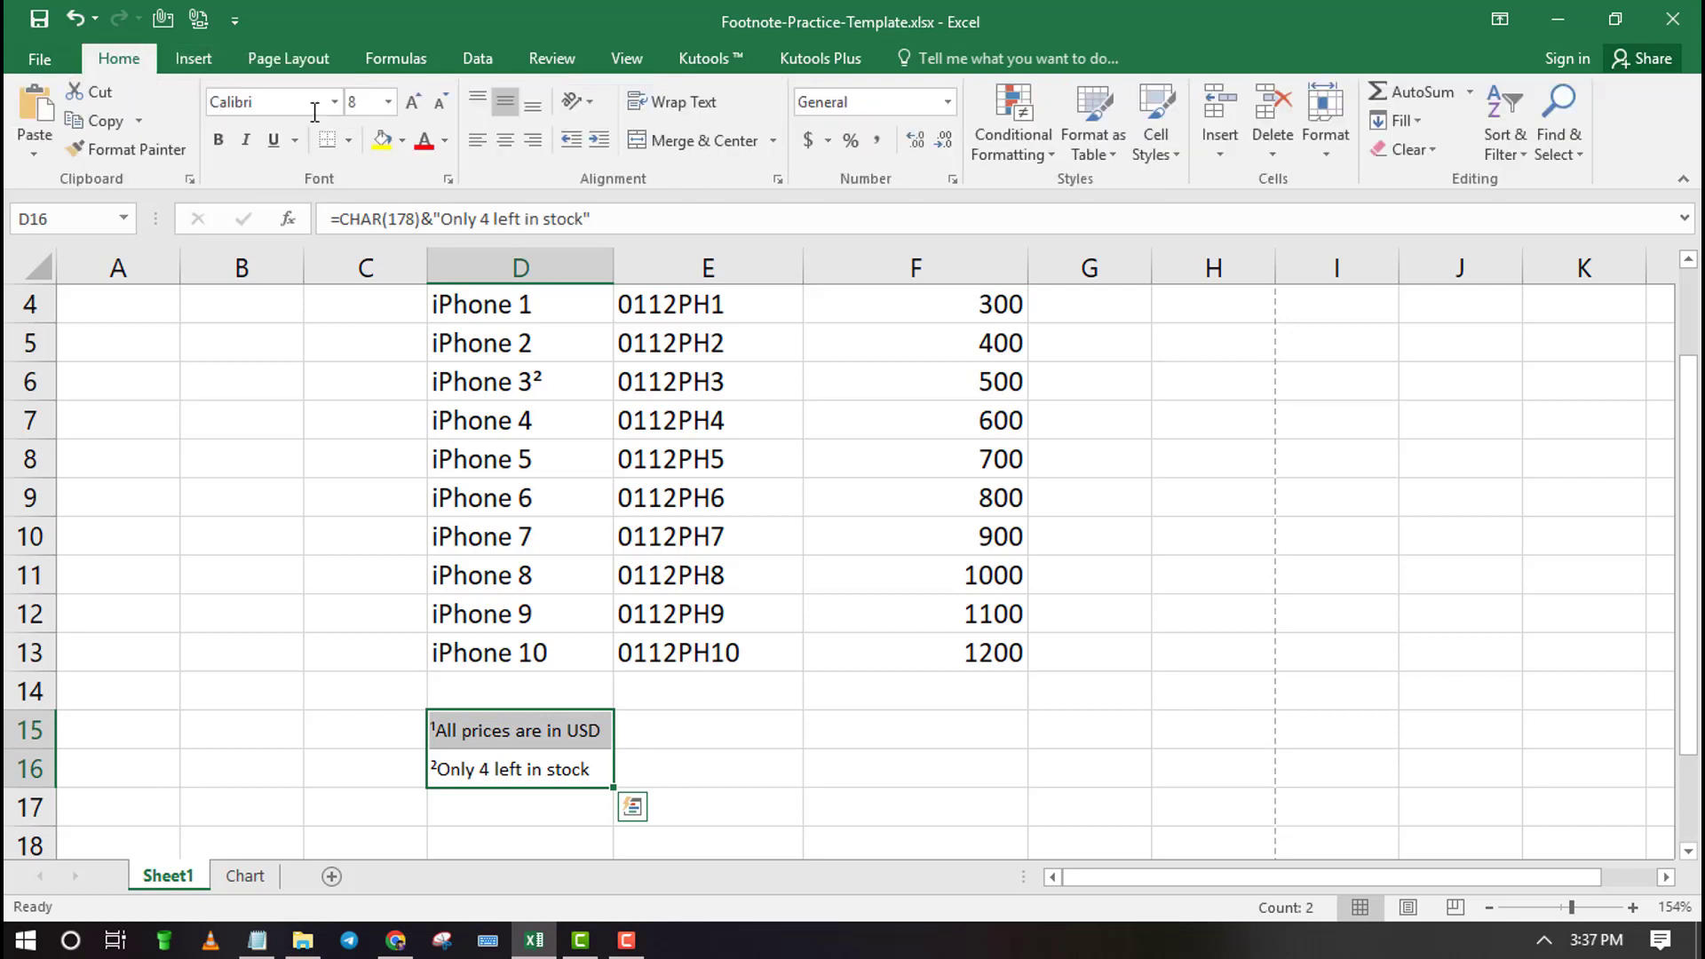
click(375, 140)
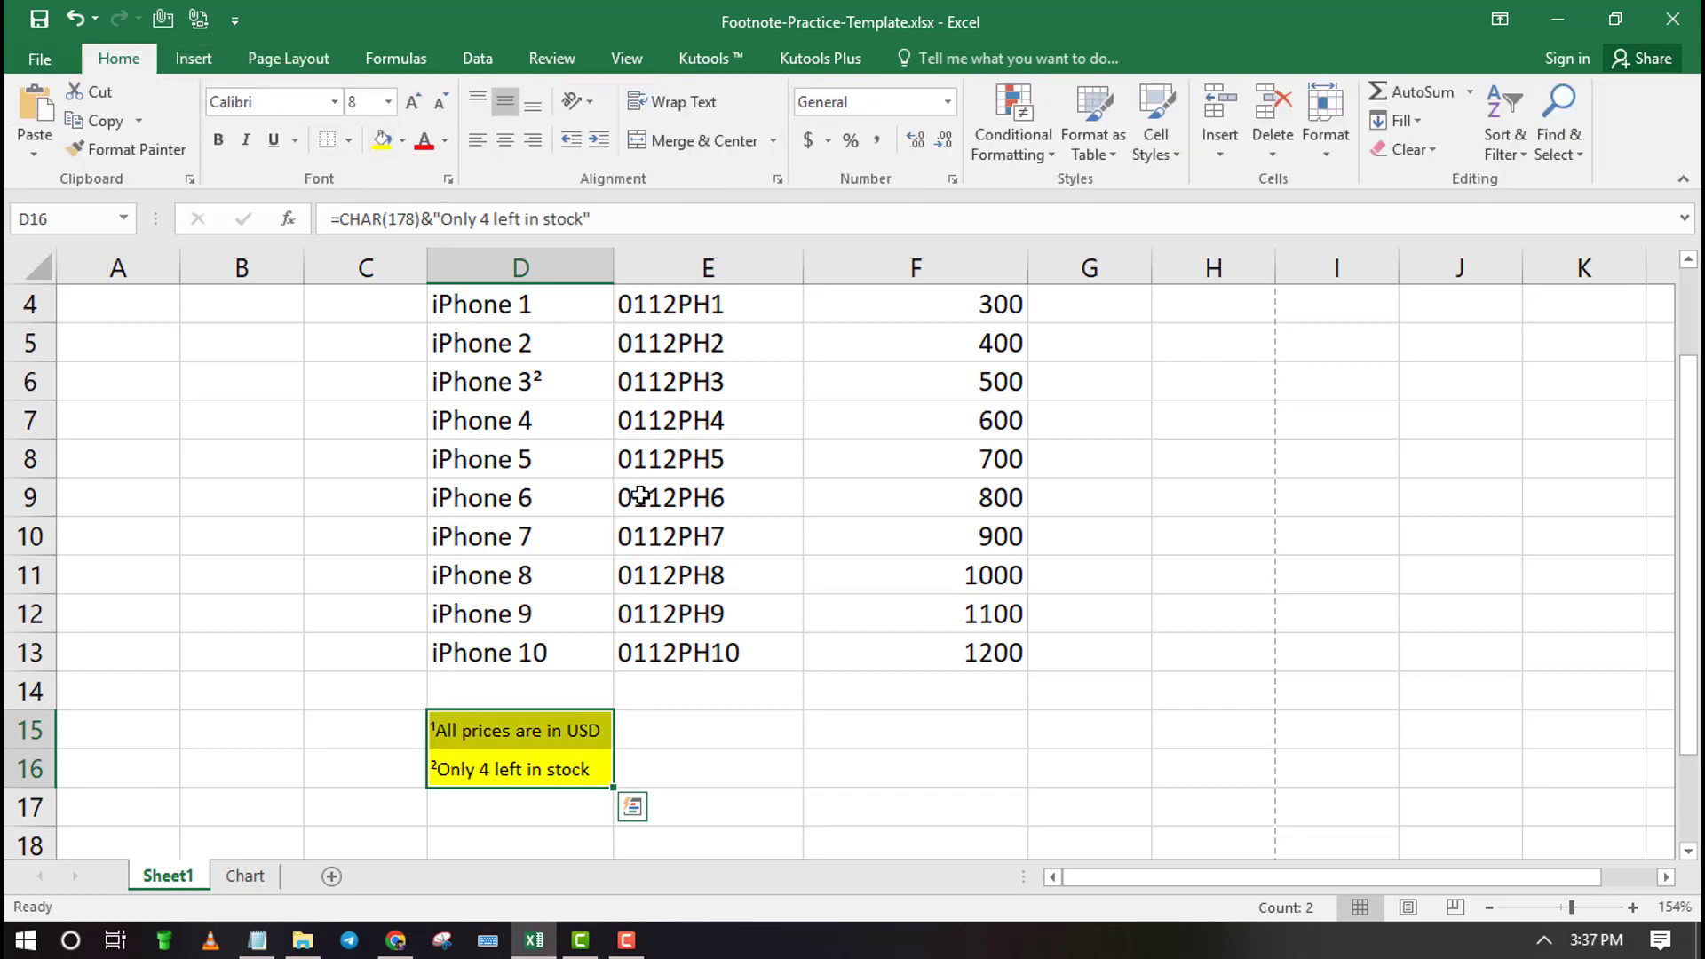
click(755, 738)
scroll(837, 754, up, 1)
scroll(838, 754, down, 4)
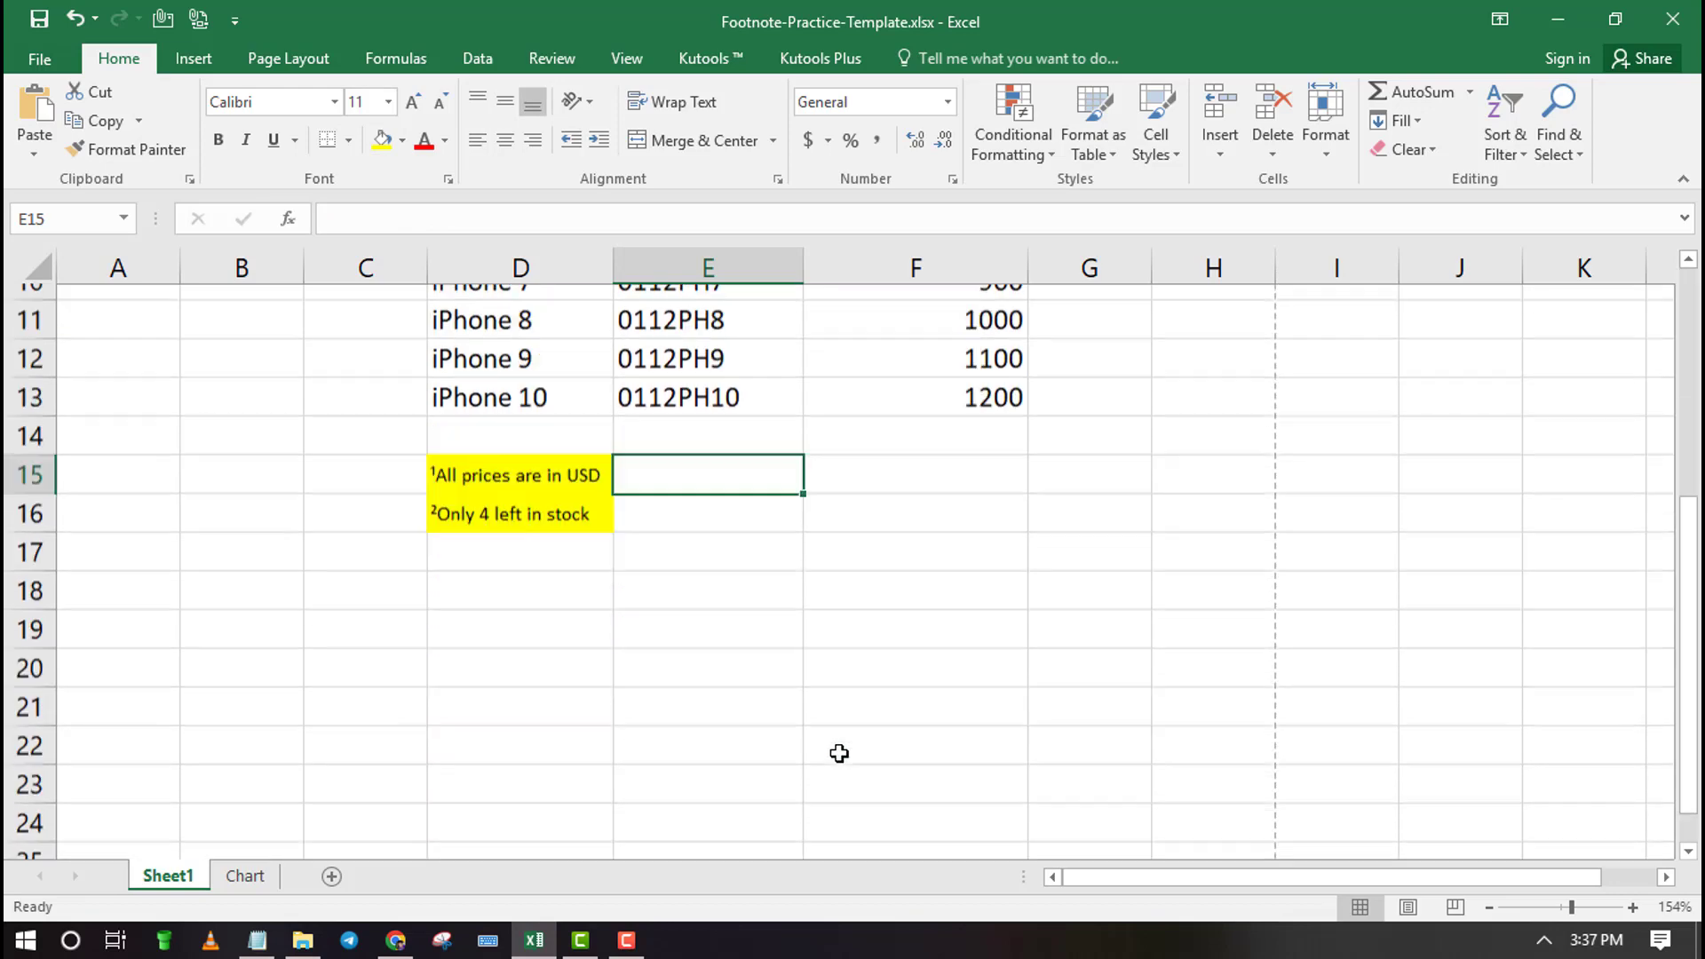
Increase the font size of the D16 footnote to 10 and enlarge the text of the D15 footnote as well.
scroll(762, 701, up, 2)
click(483, 646)
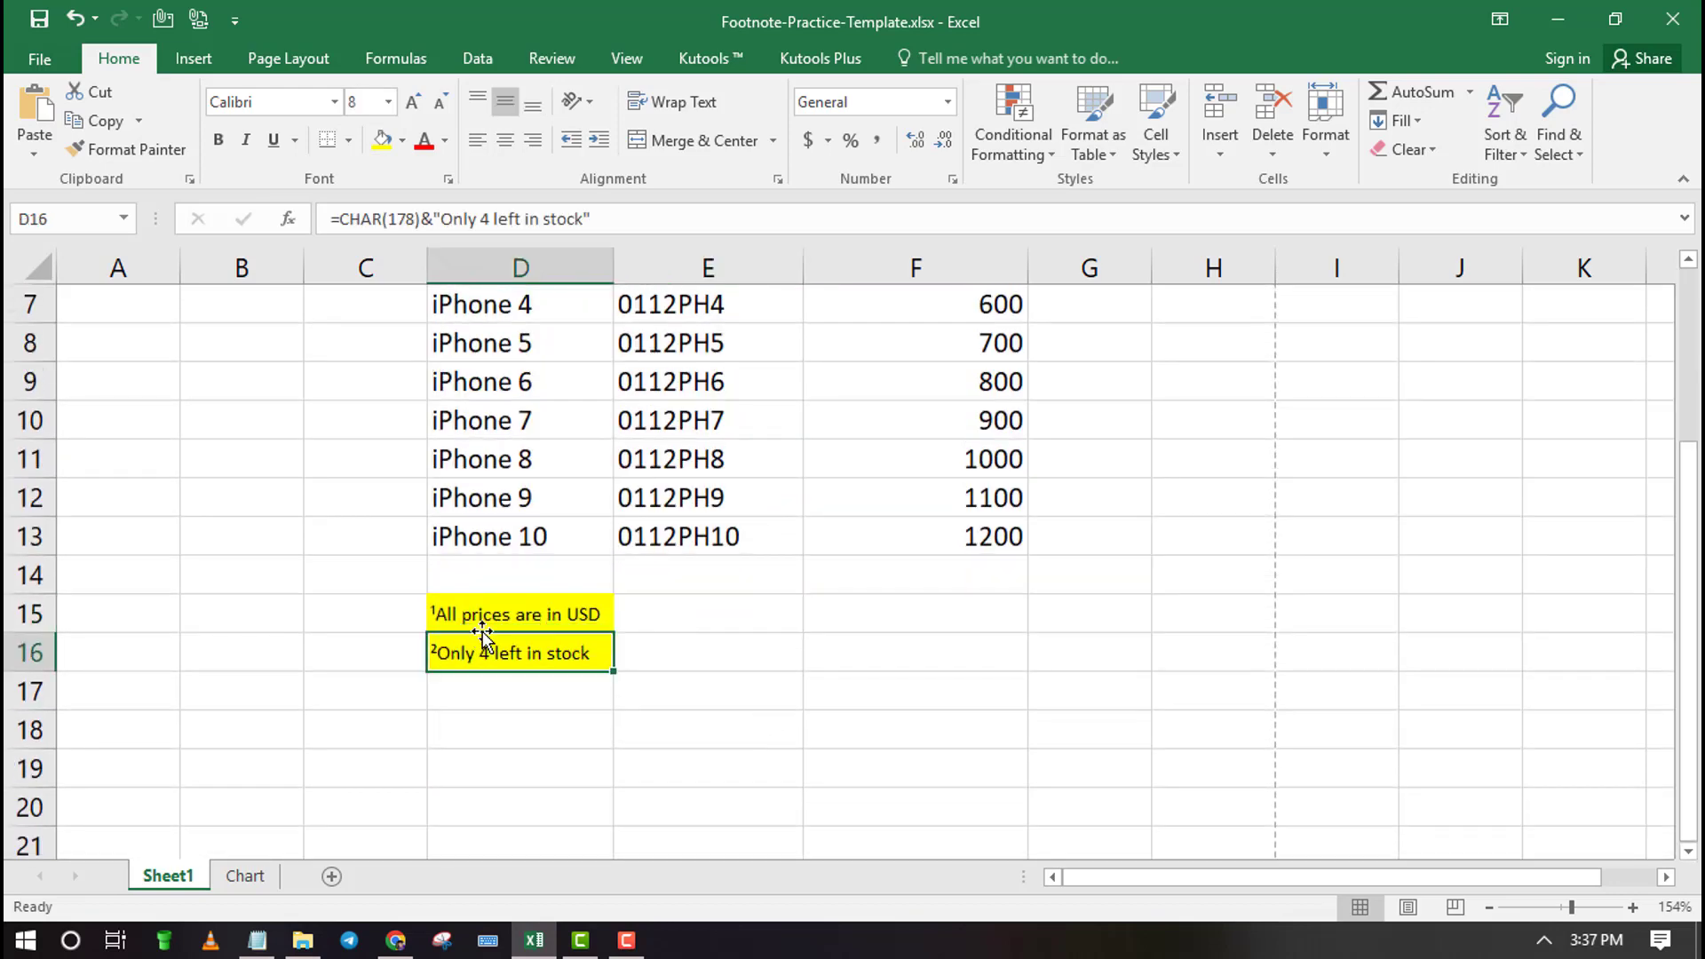
click(423, 105)
click(423, 105)
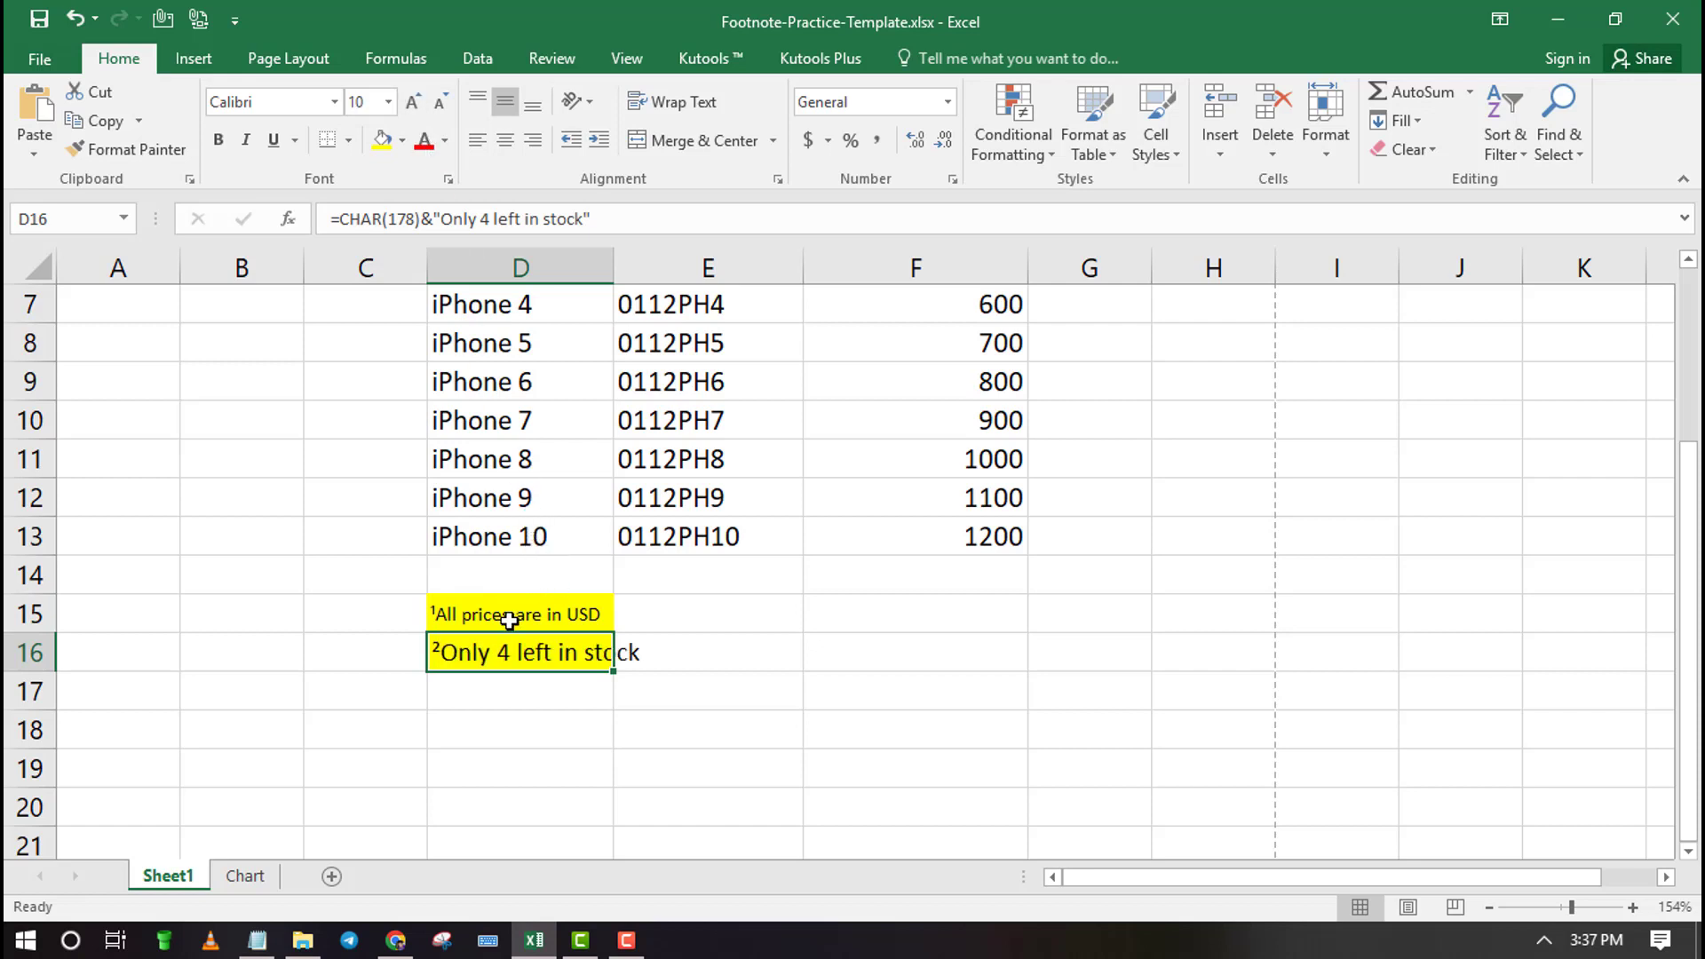
click(509, 618)
click(415, 97)
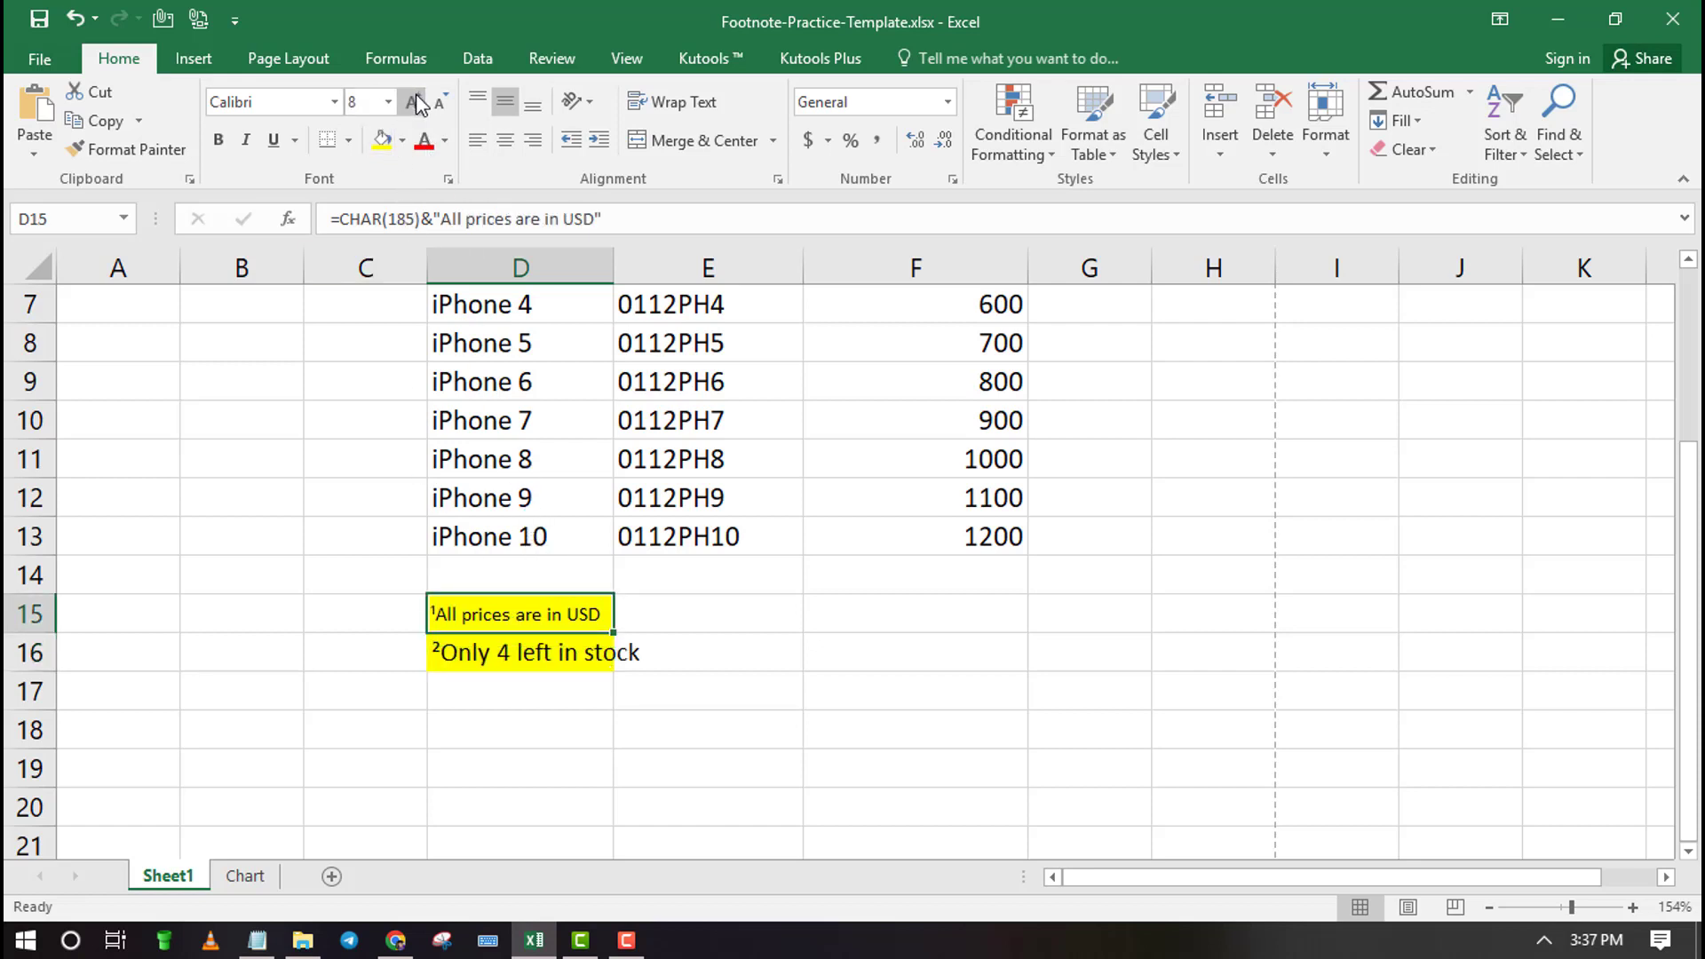
click(415, 98)
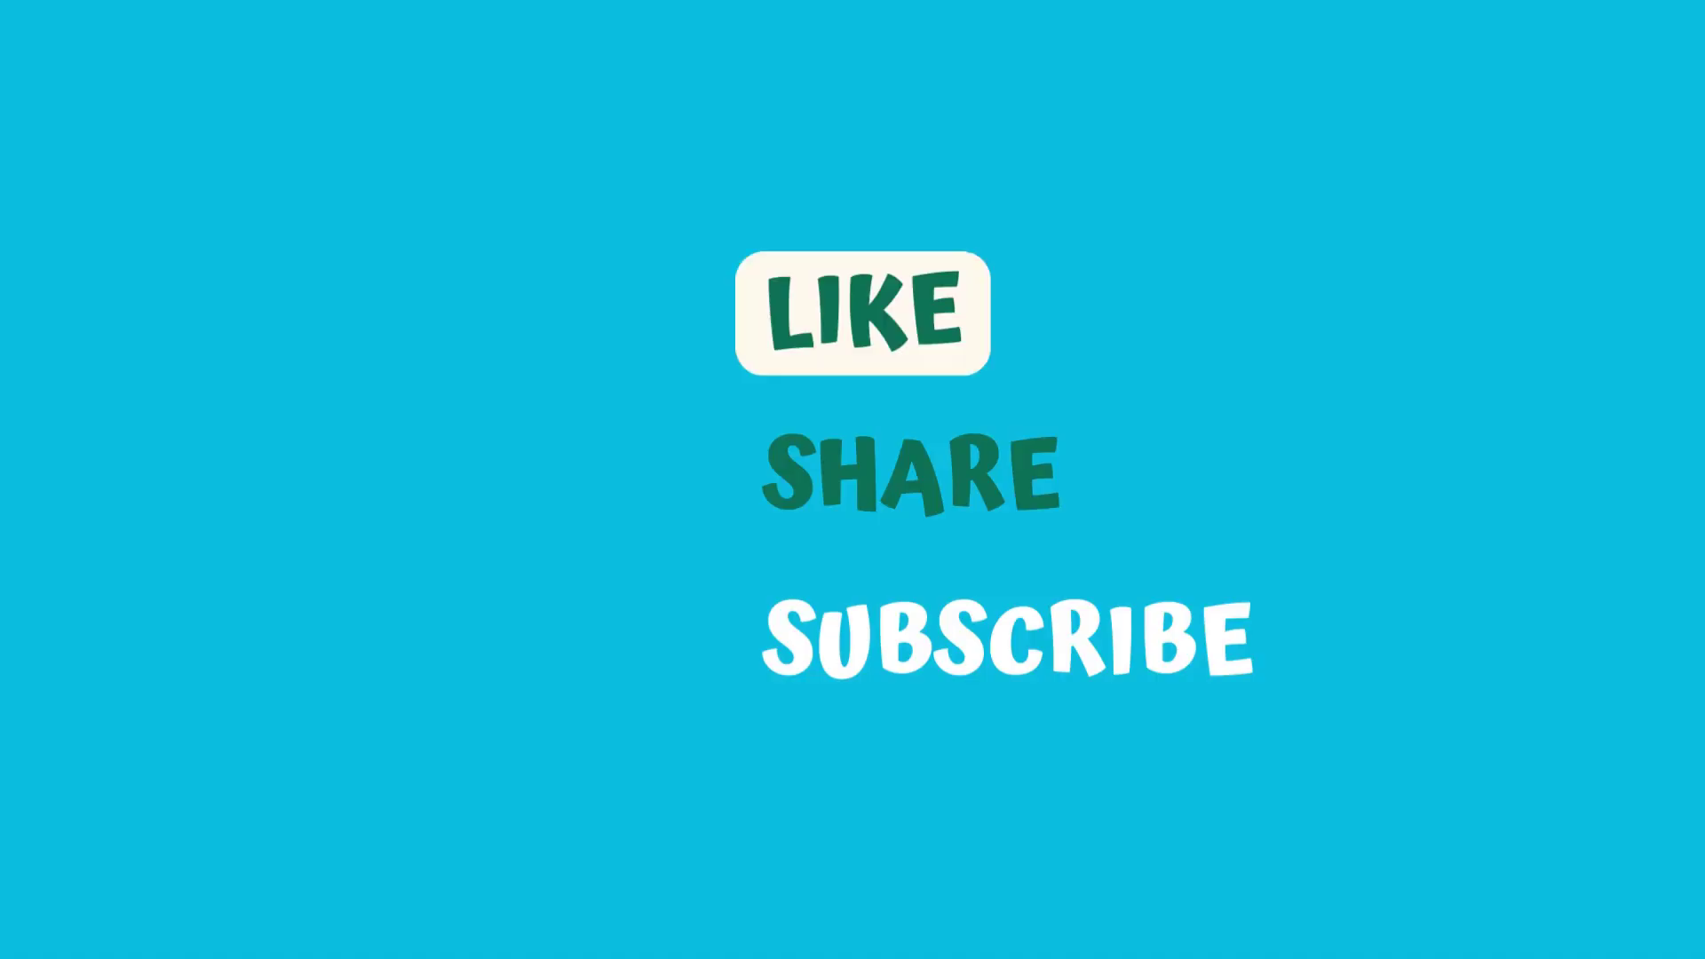